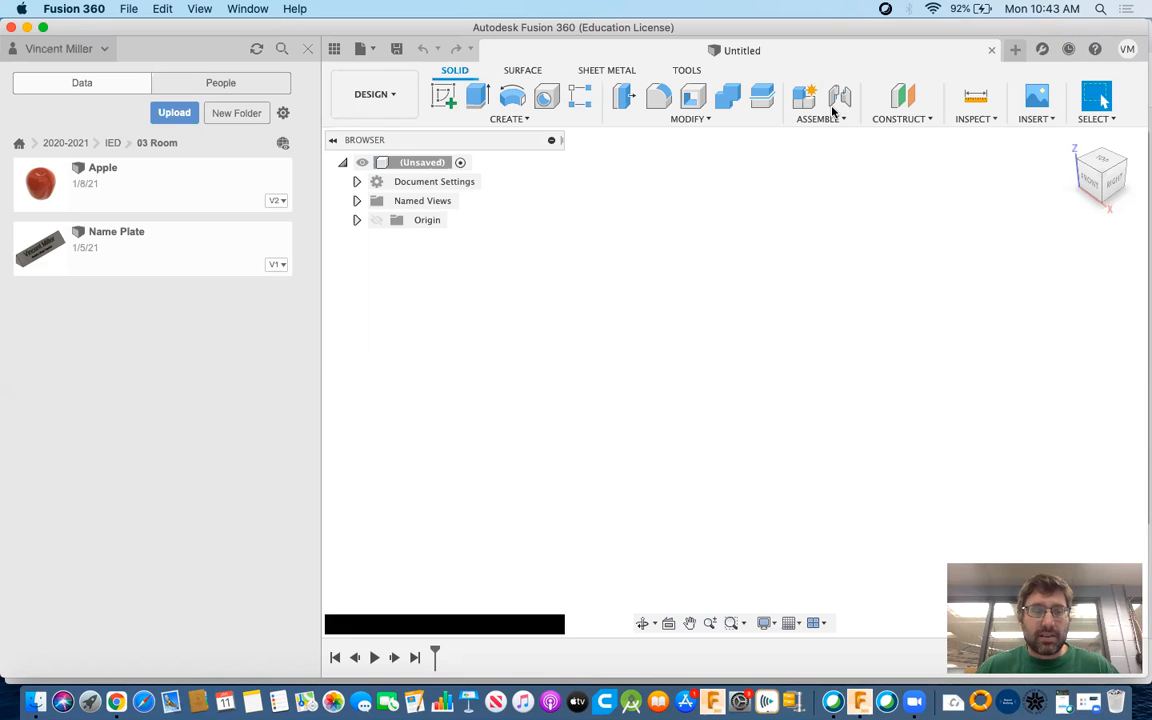
Step: Switch to Chrome, review the standard frame size table on the Picture Salon page, and return to Fusion 360
left_click(117, 702)
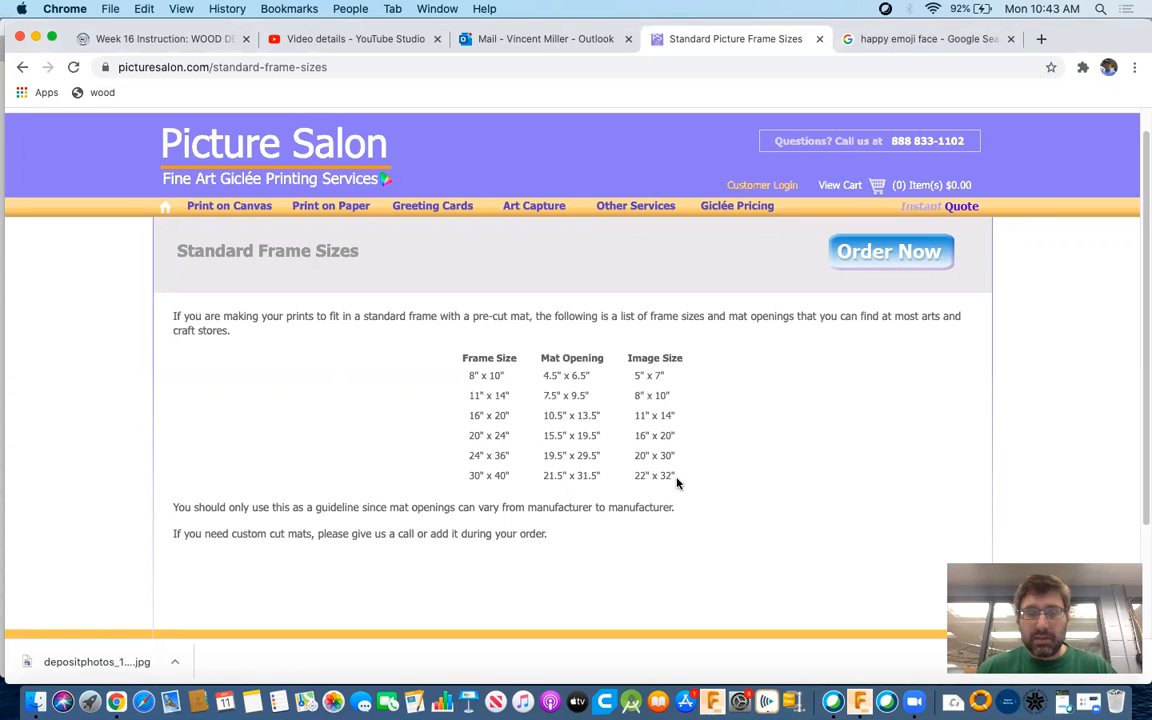
left_click(859, 703)
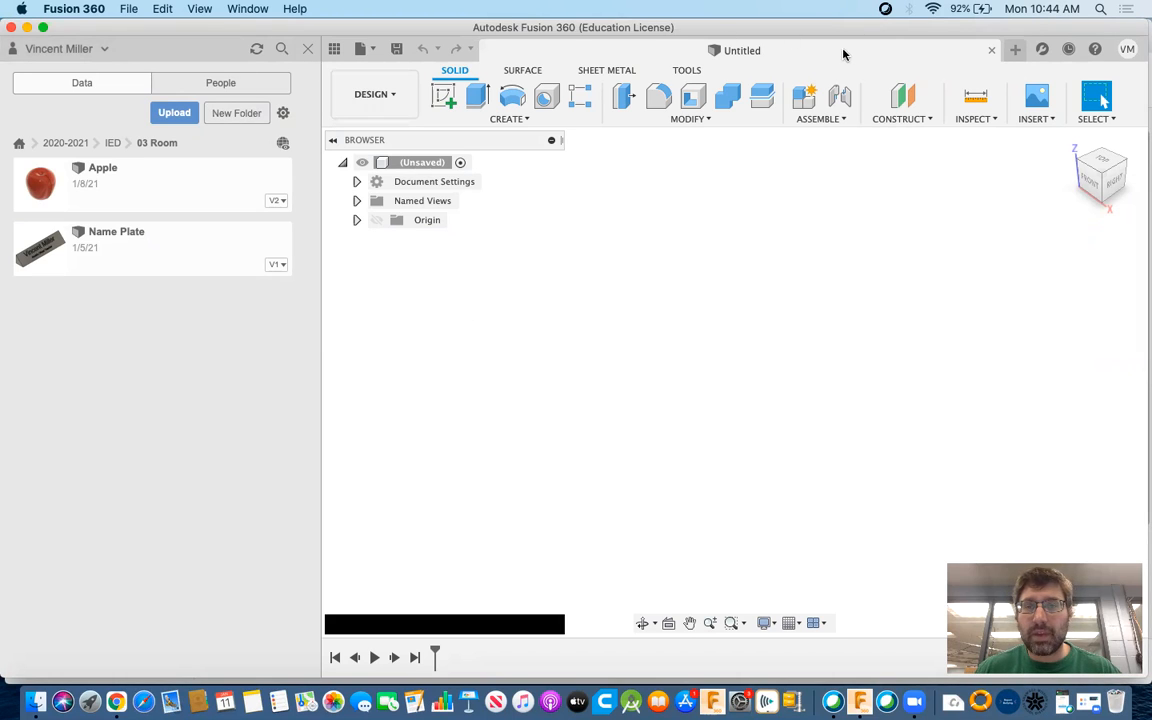
Step: Save the untitled design as "Picture Frame 30x40" in the 03 Room folder
left_click(396, 50)
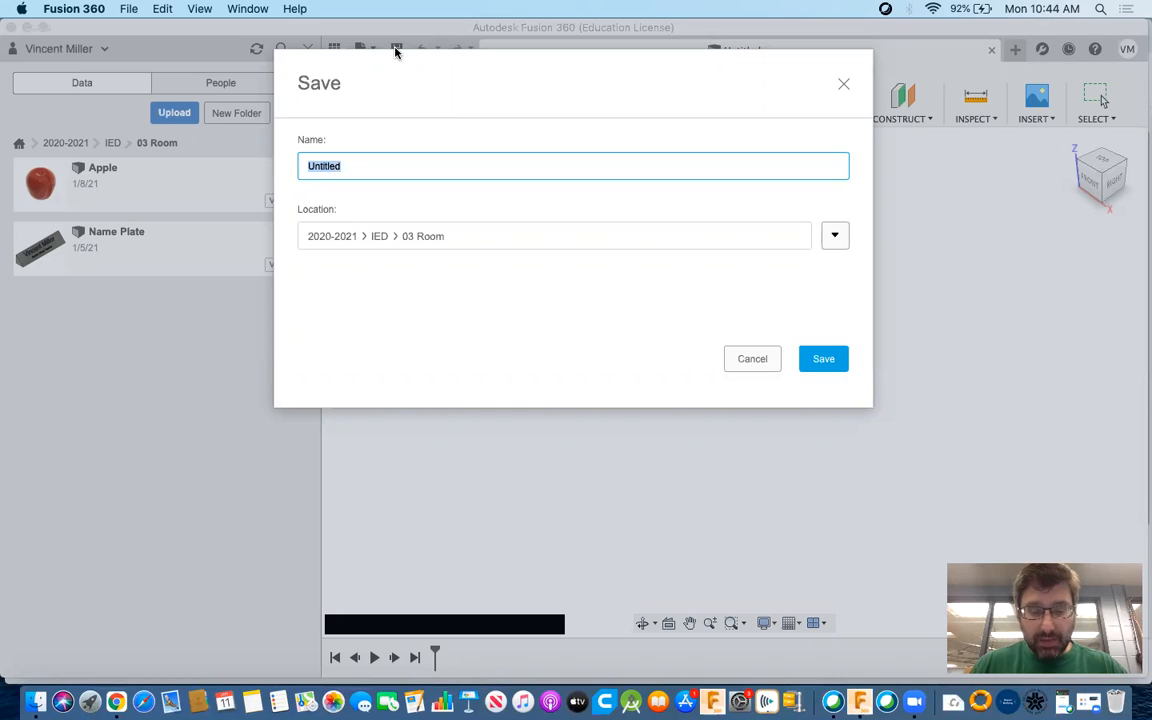
type("Pictur")
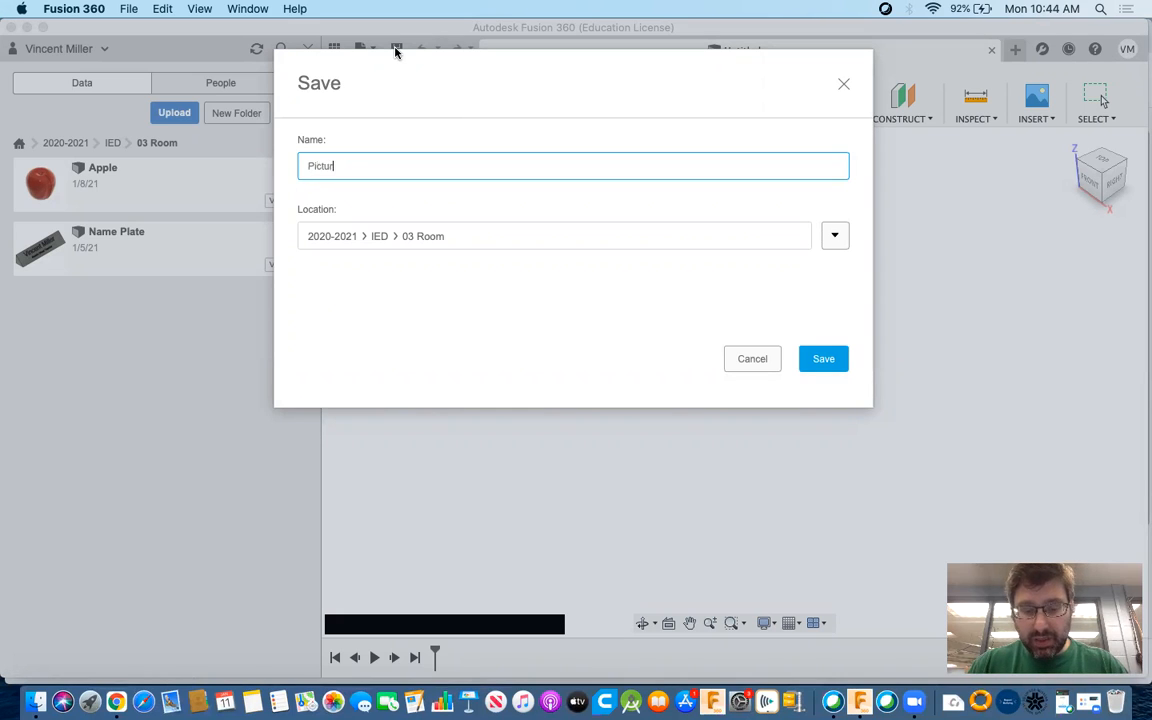
type("e Frame")
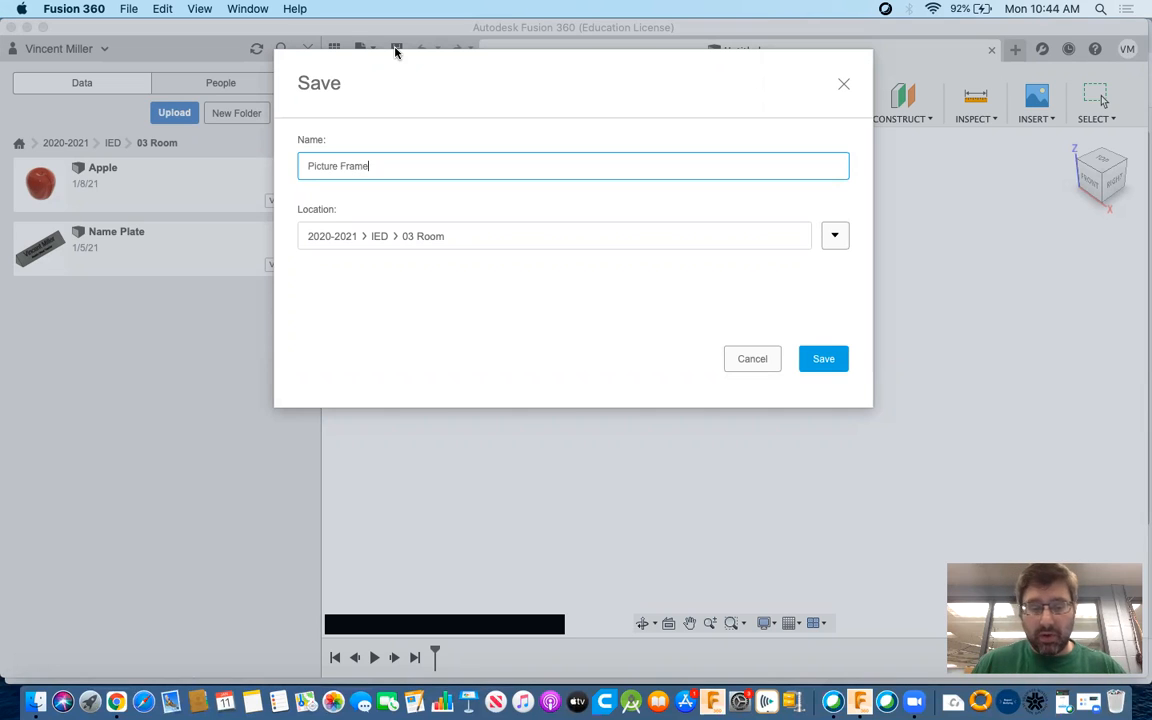
type(" 30x40")
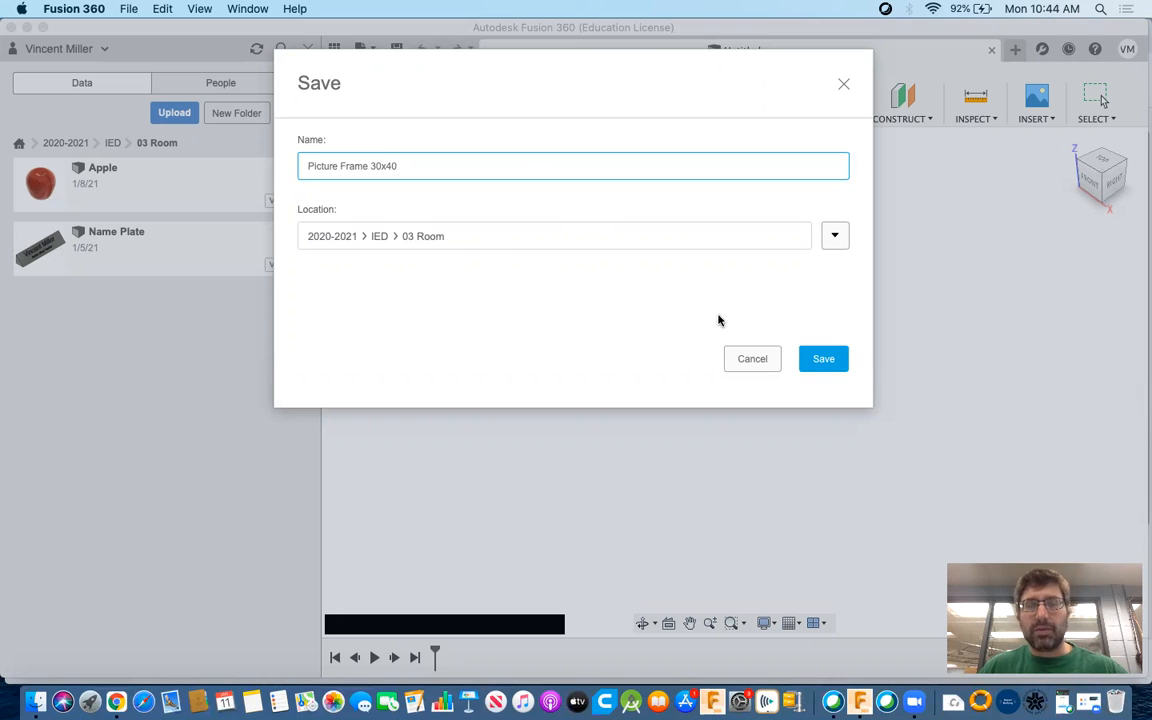
left_click(820, 359)
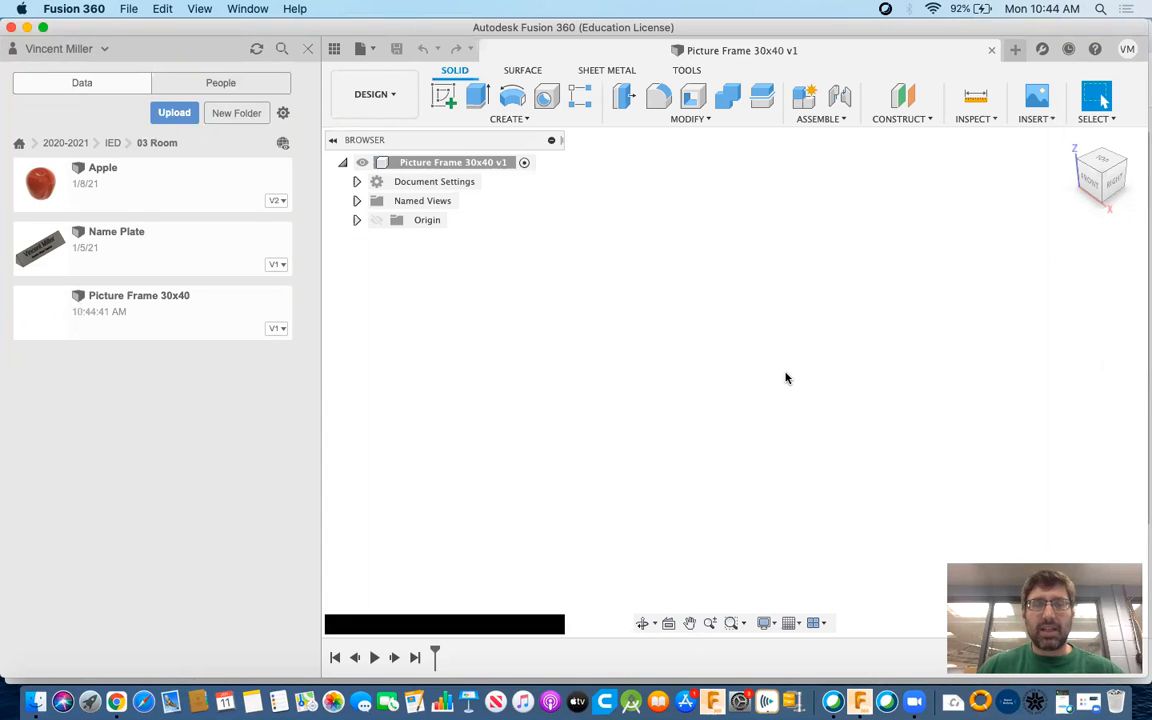
Step: Start a new sketch on the front (XZ) origin plane
left_click(446, 102)
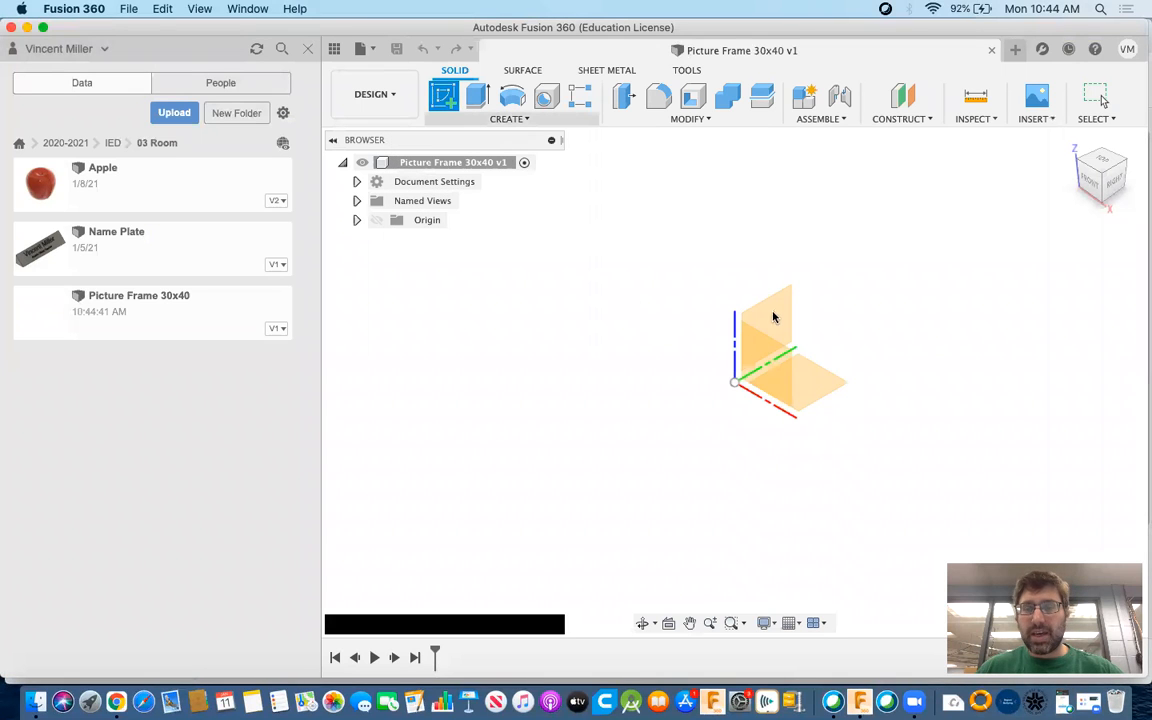
left_click(782, 372)
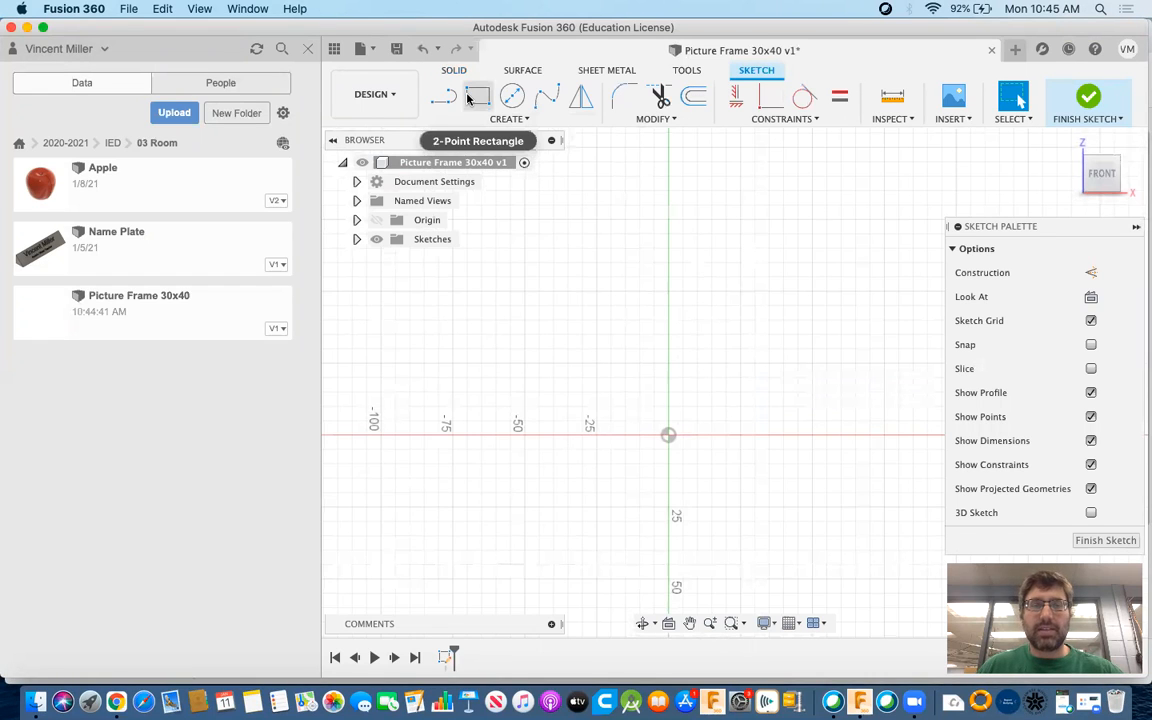
left_click(470, 97)
left_click(668, 434)
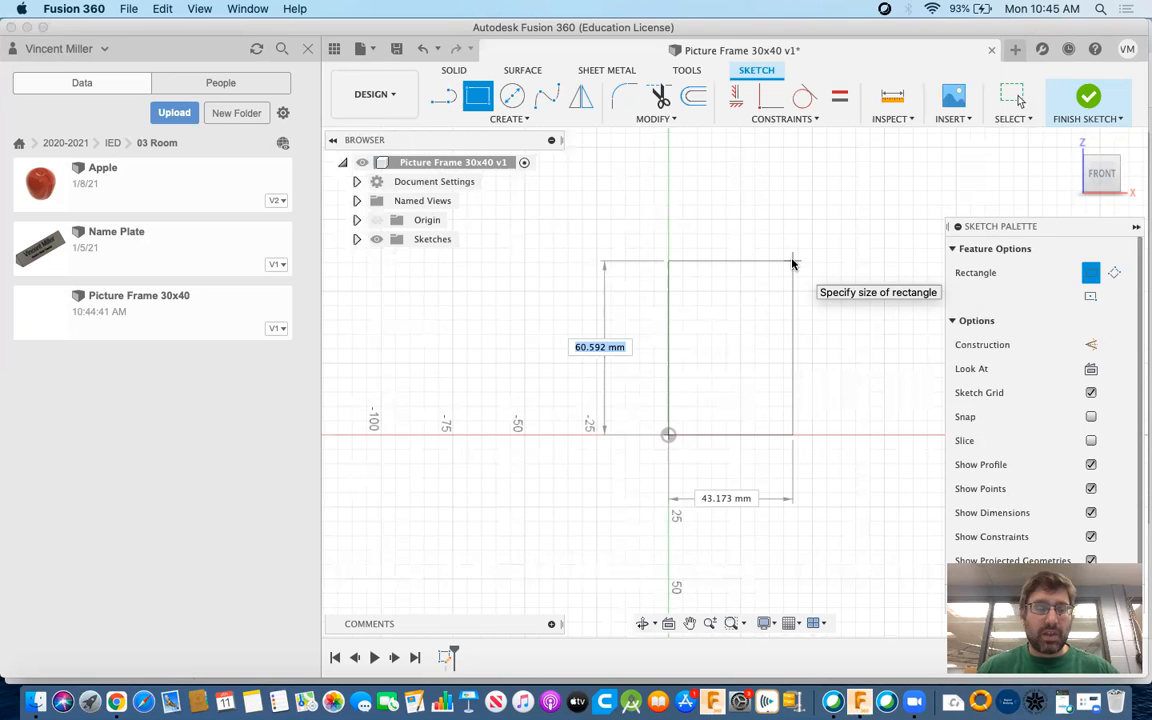
key("Escape")
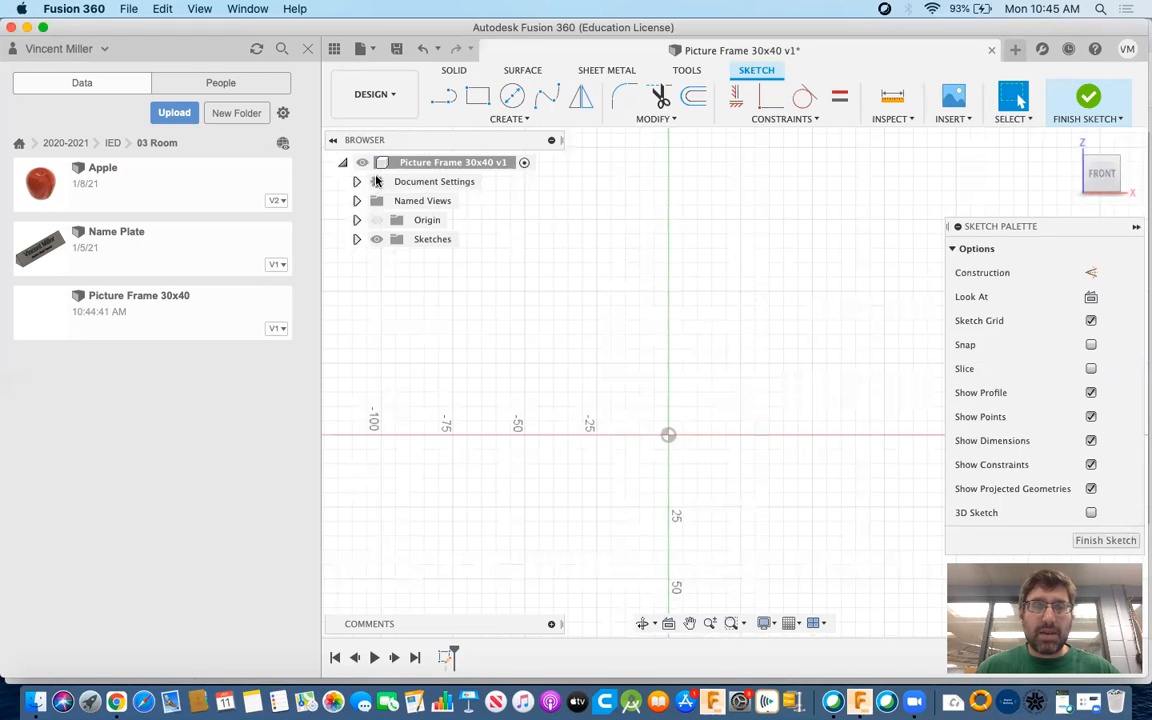
Step: Change the document's active units to inches
left_click(357, 181)
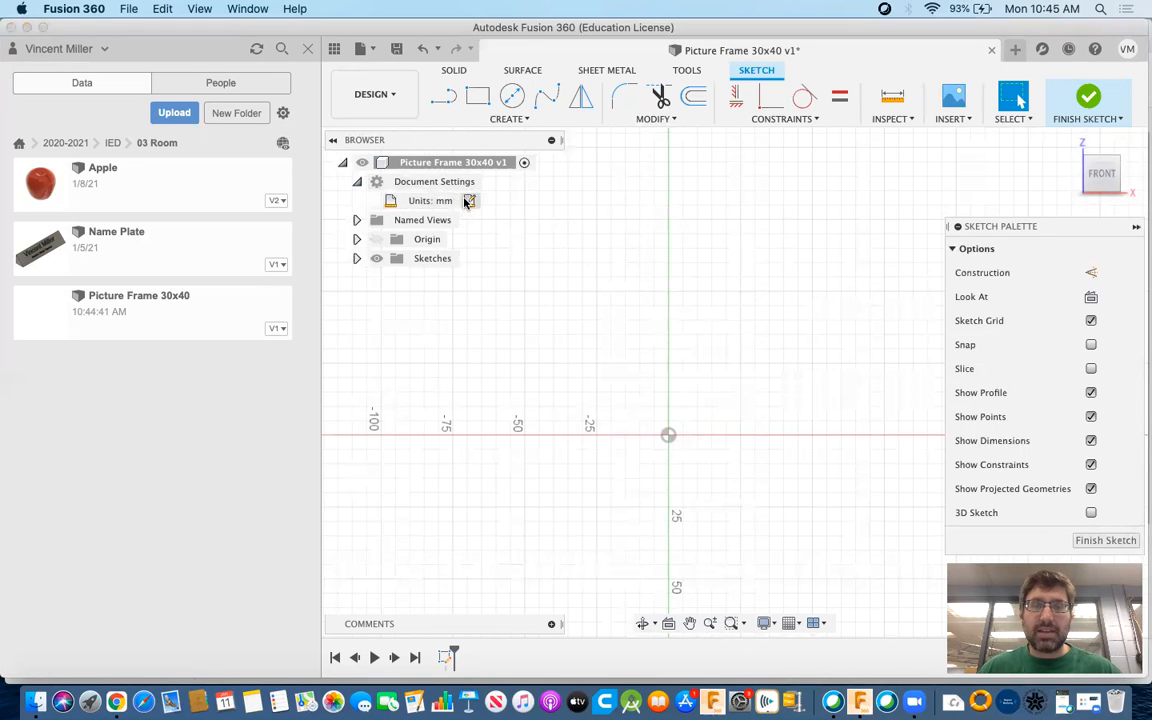
left_click(468, 201)
left_click(895, 249)
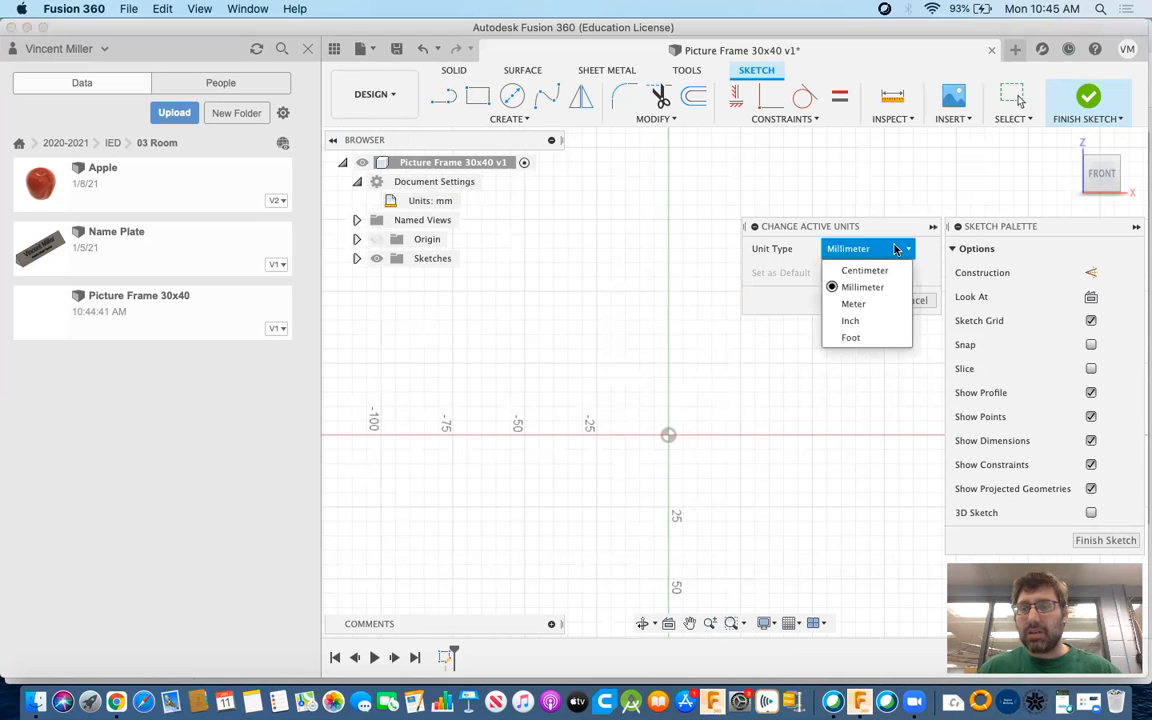
left_click(864, 321)
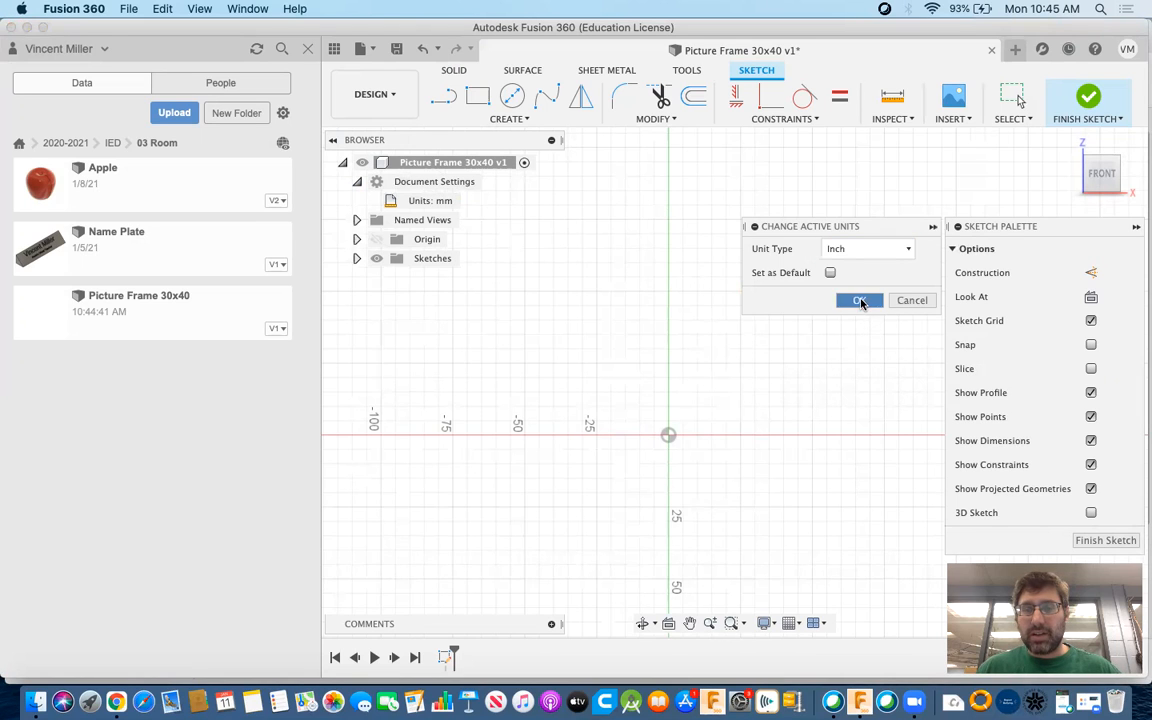
left_click(860, 301)
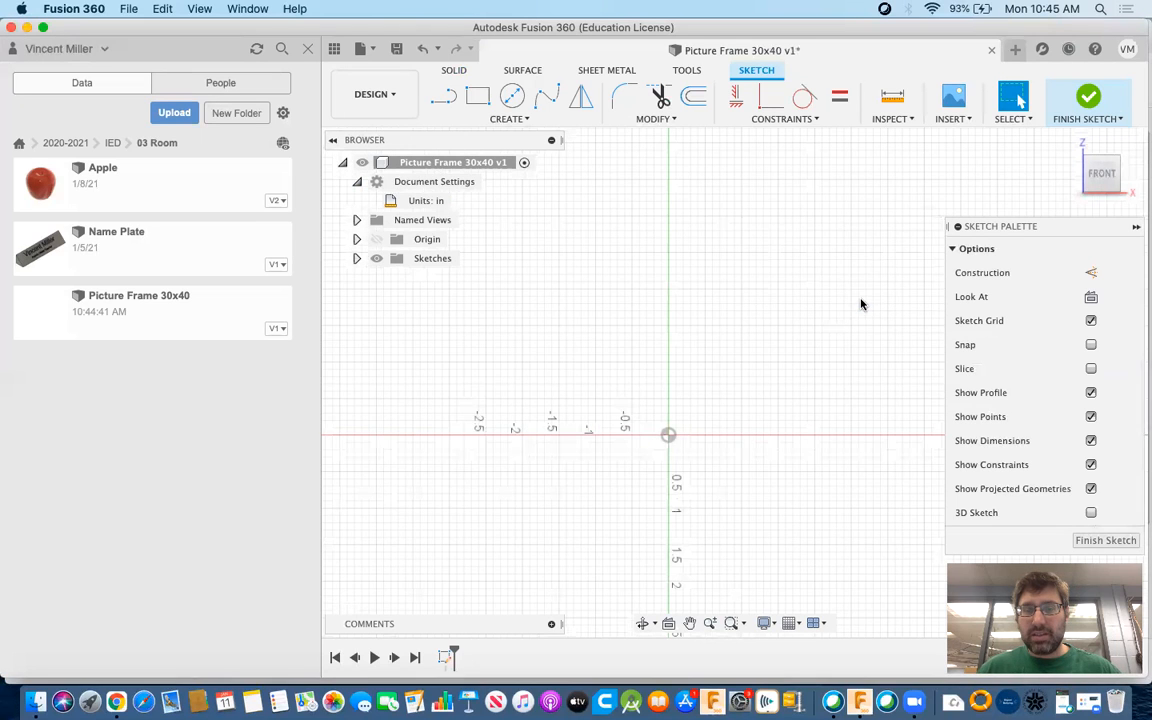
Step: Draw a two-point rectangle from the origin, 30 in wide and 40 in high, and finish the sketch
left_click(480, 94)
left_click(668, 436)
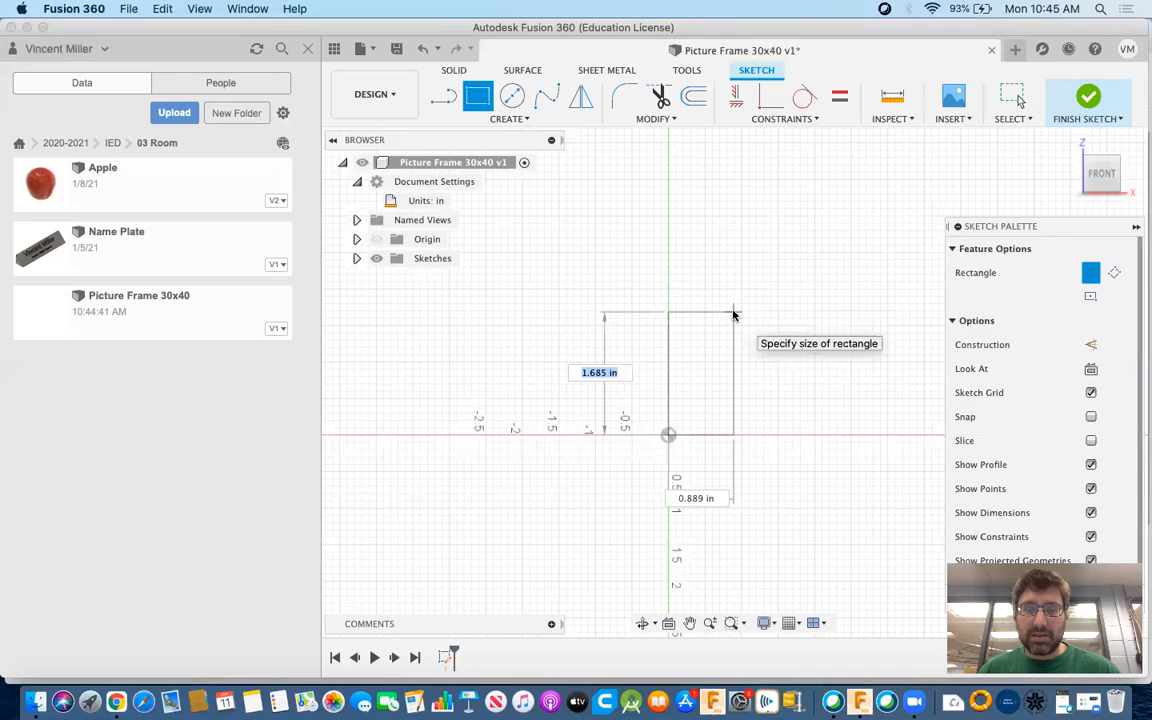
type("40")
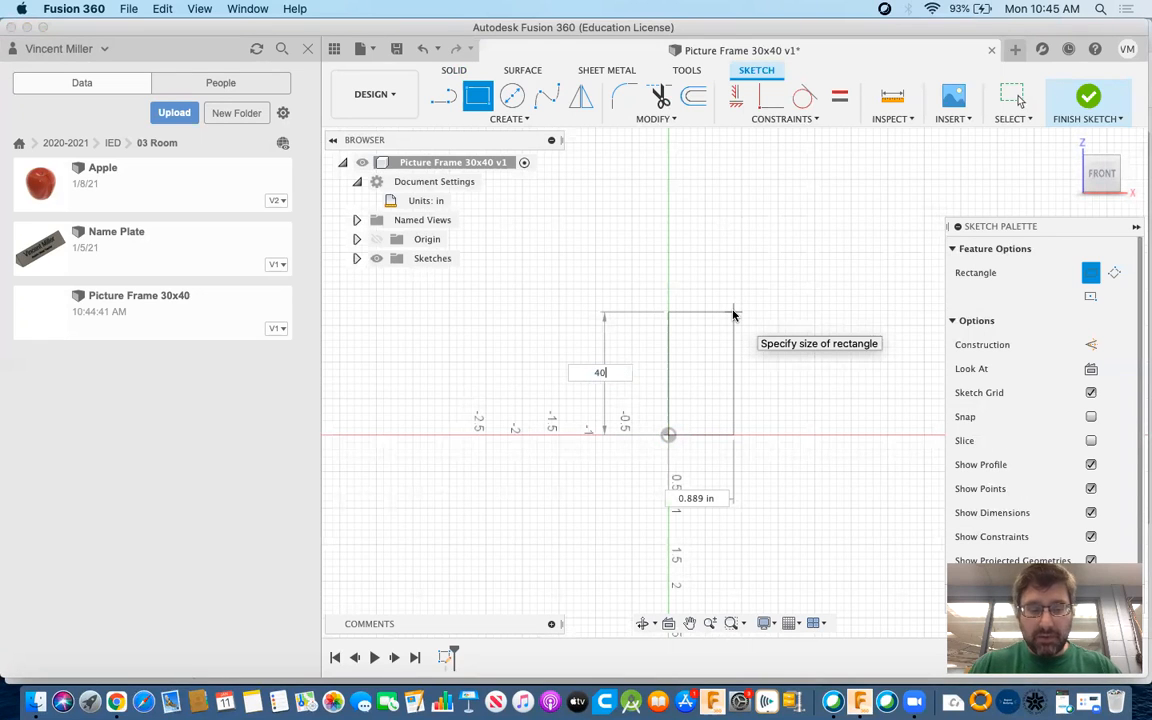
key("Tab")
type("30")
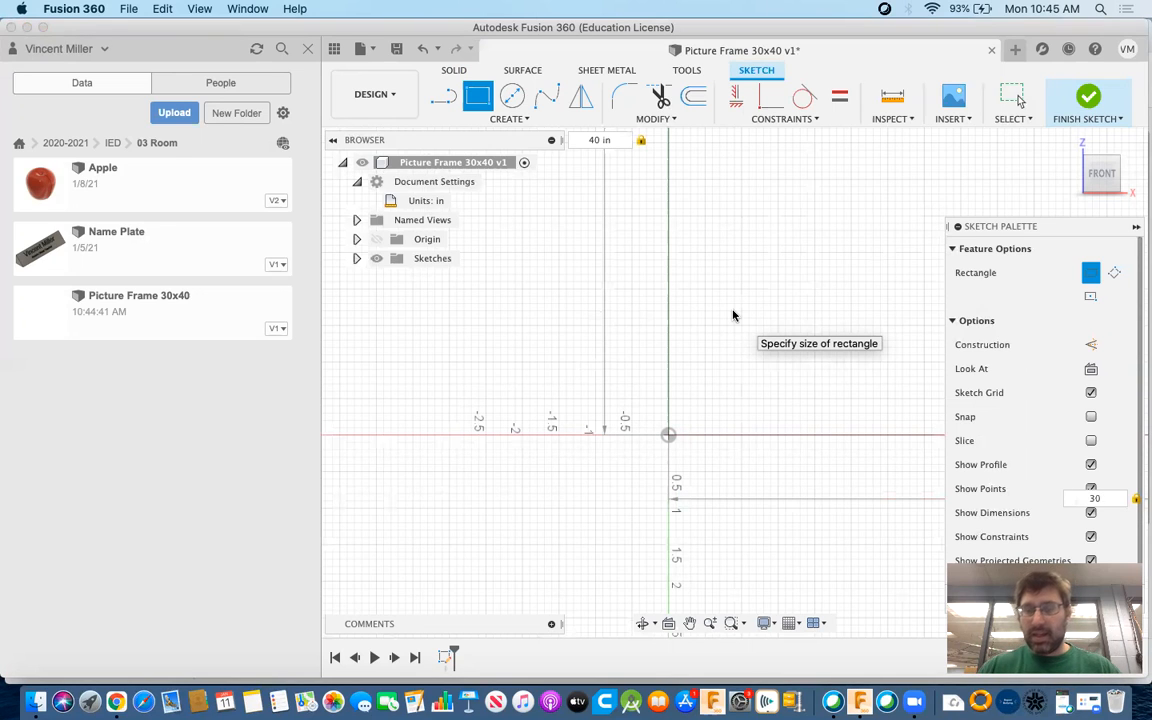
key("Return")
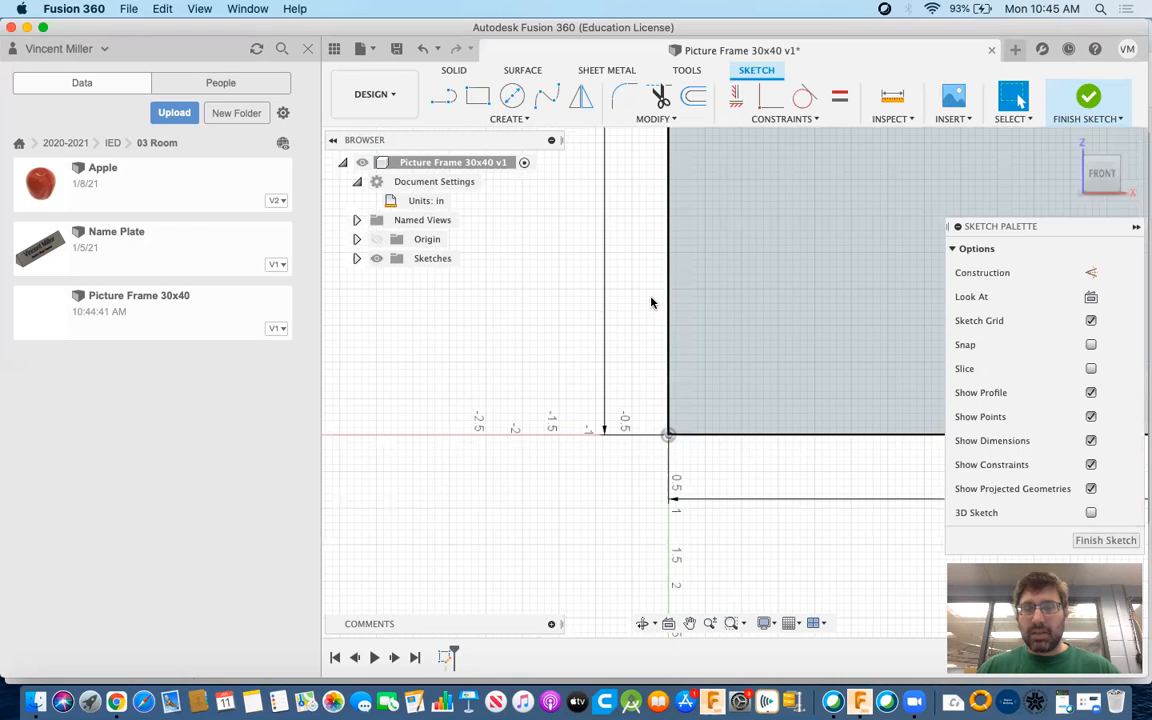
scroll(544, 399, "down", 10)
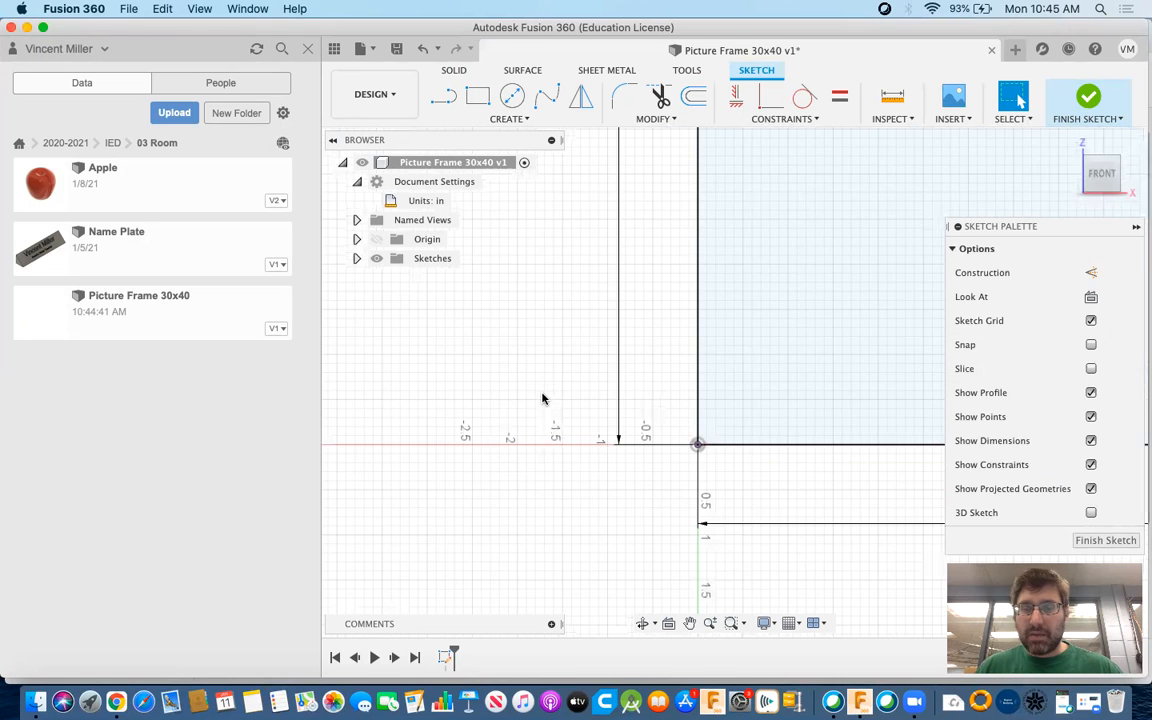
scroll(564, 379, "down", 5)
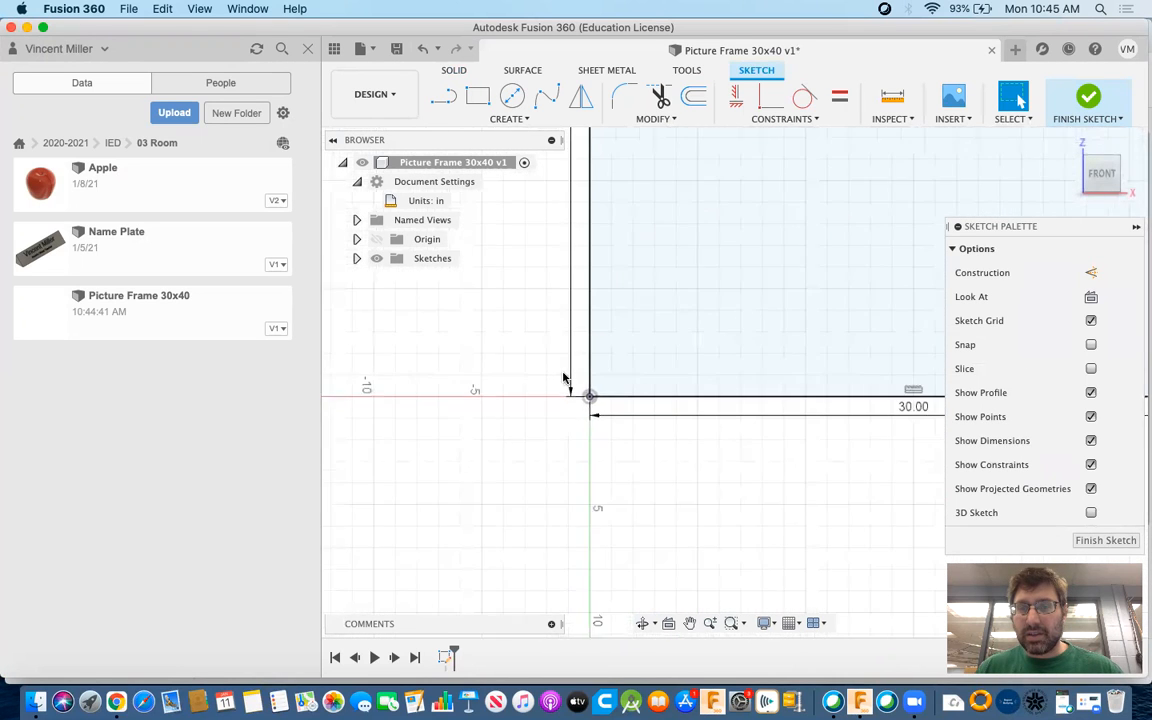
mouse_move(710, 291)
middle_mouse_down()
mouse_move(648, 445)
mouse_move(676, 458)
middle_mouse_up()
scroll(675, 458, "down", 2)
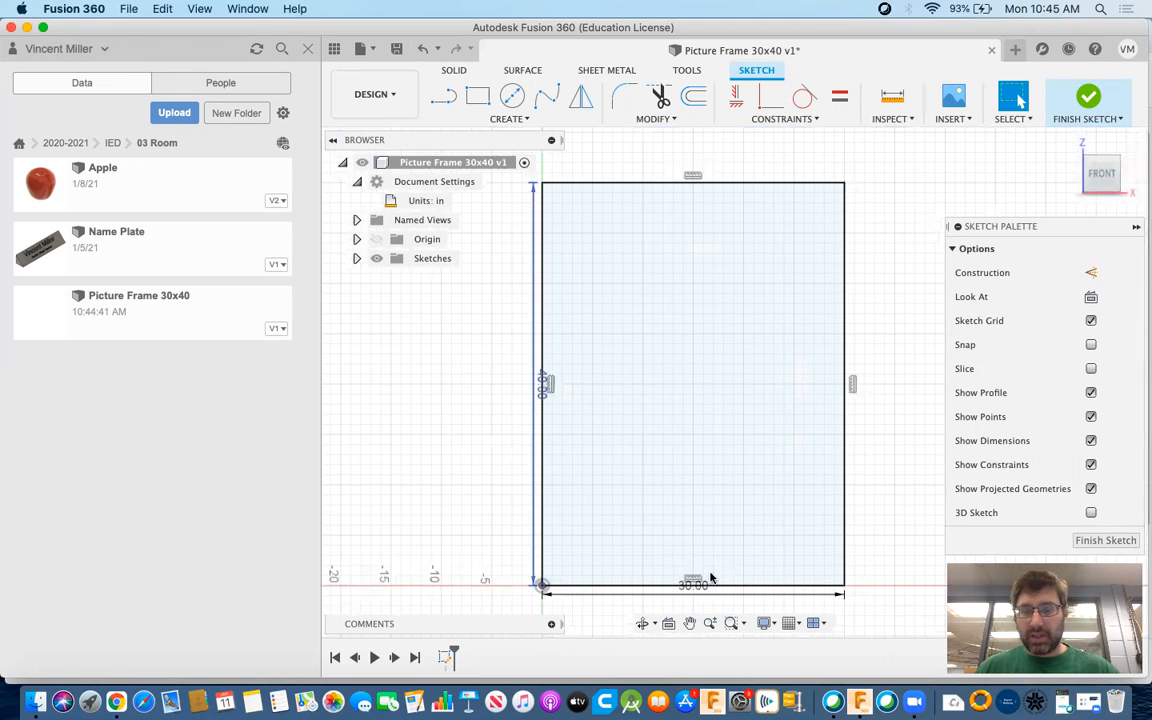
left_click(1088, 97)
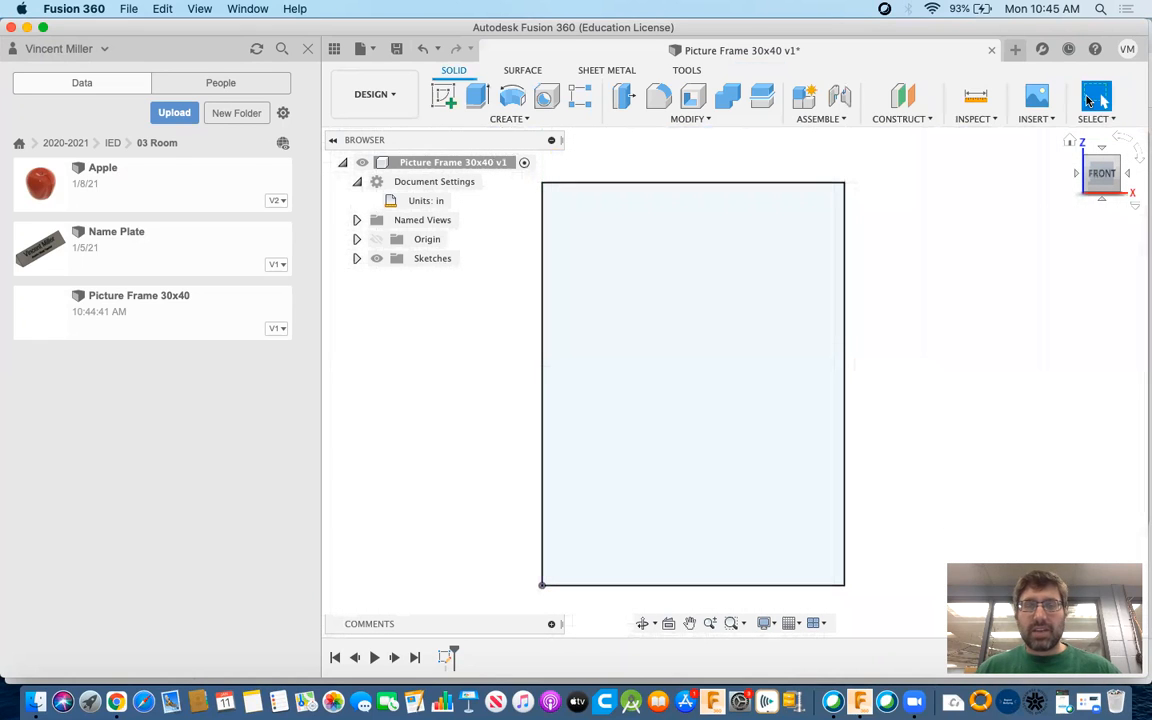
Step: Extrude the rectangle profile 0.5 in to one side as a new body
left_click(1119, 163)
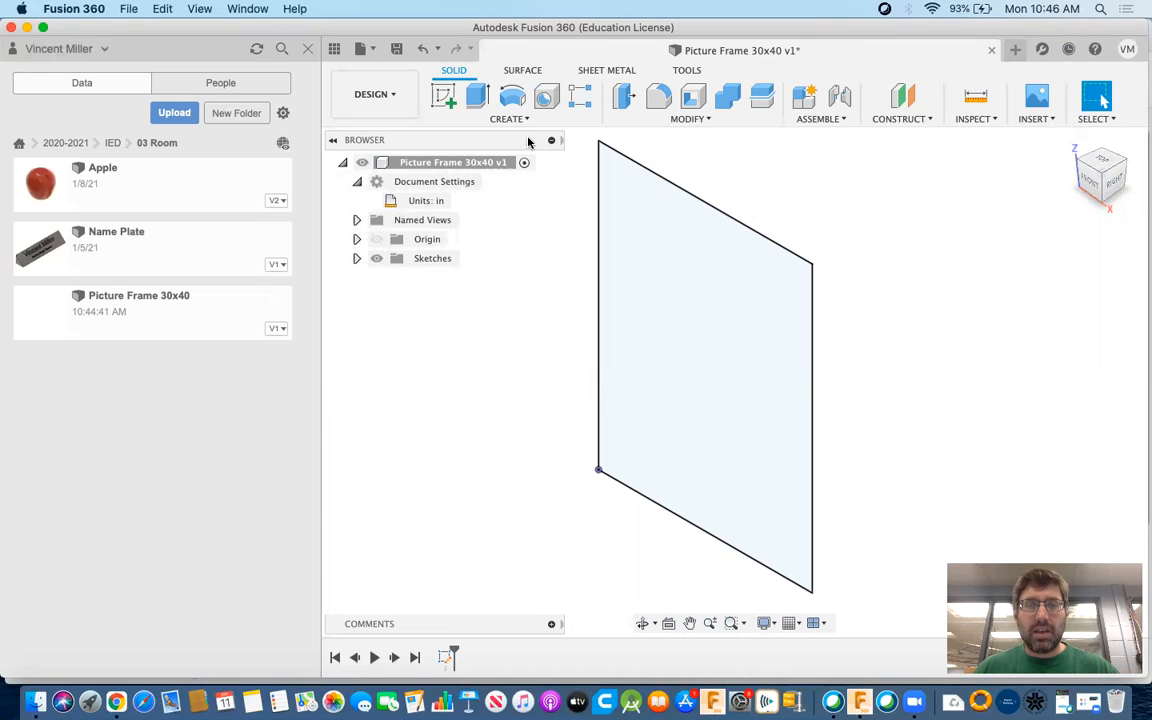
left_click(477, 96)
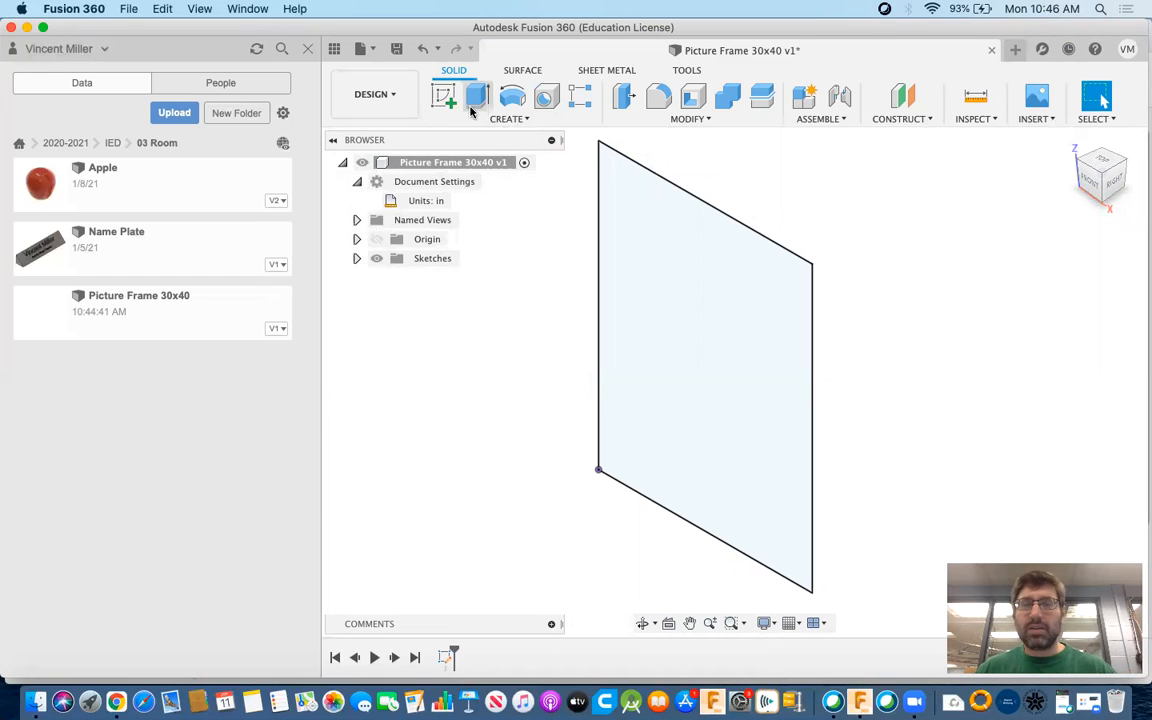
left_click(712, 357)
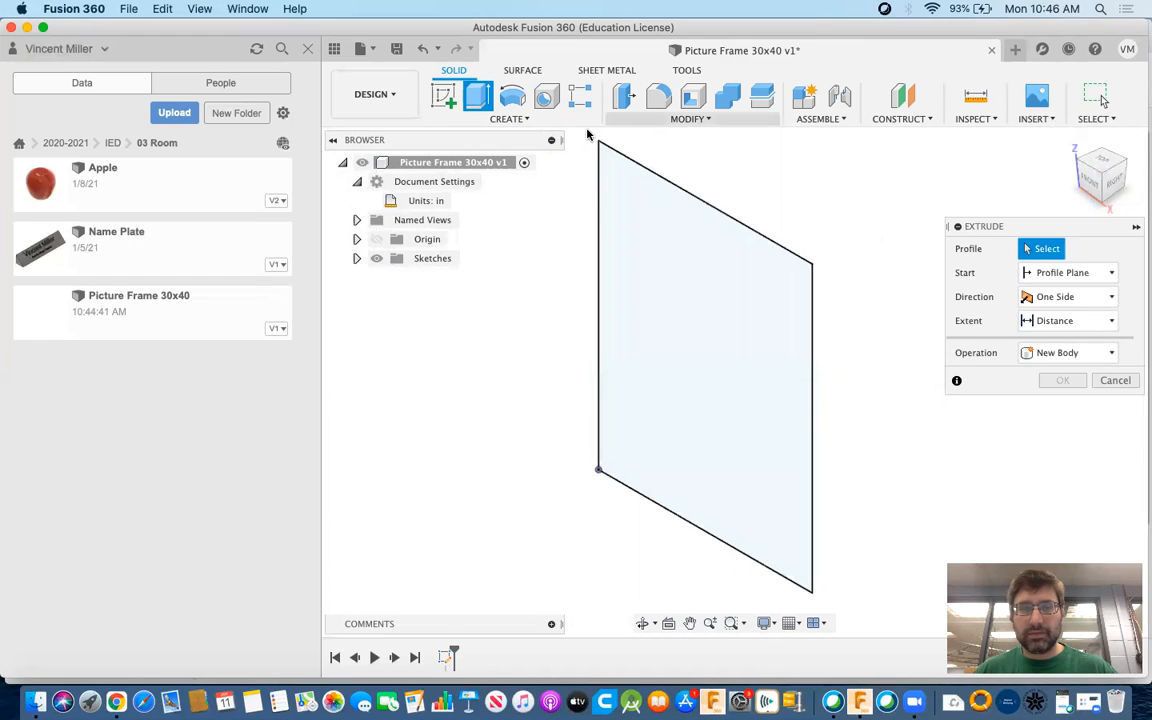
left_click(720, 252)
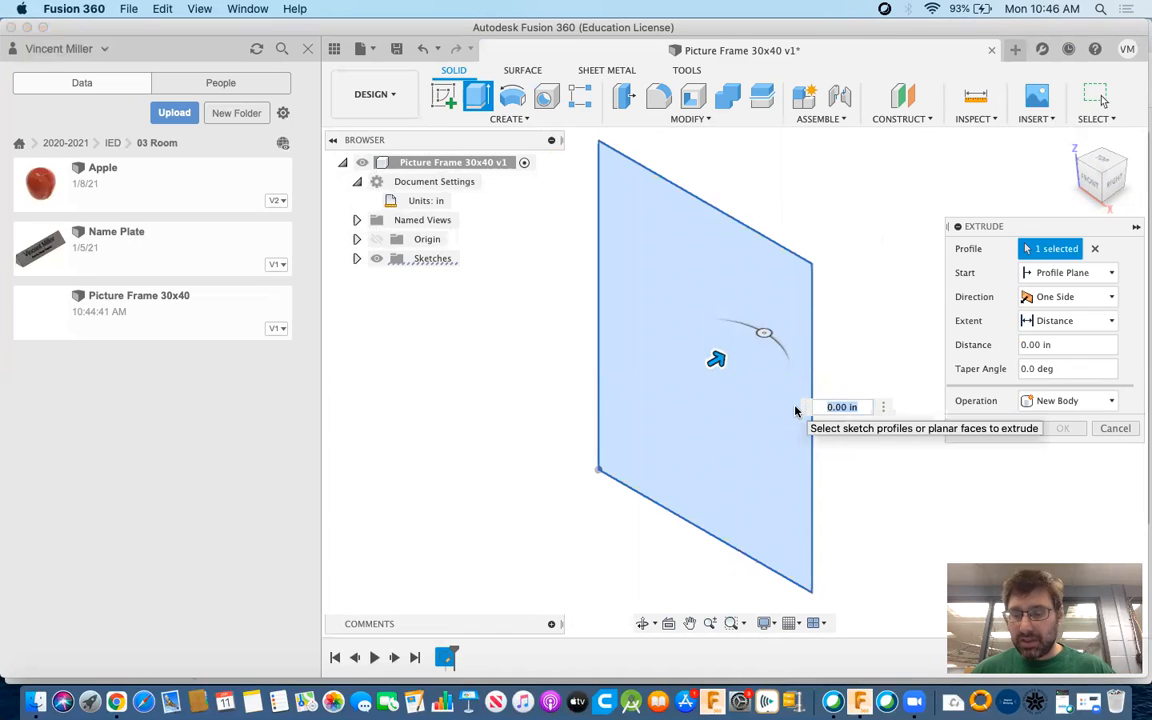
key("BackSpace")
type(".5")
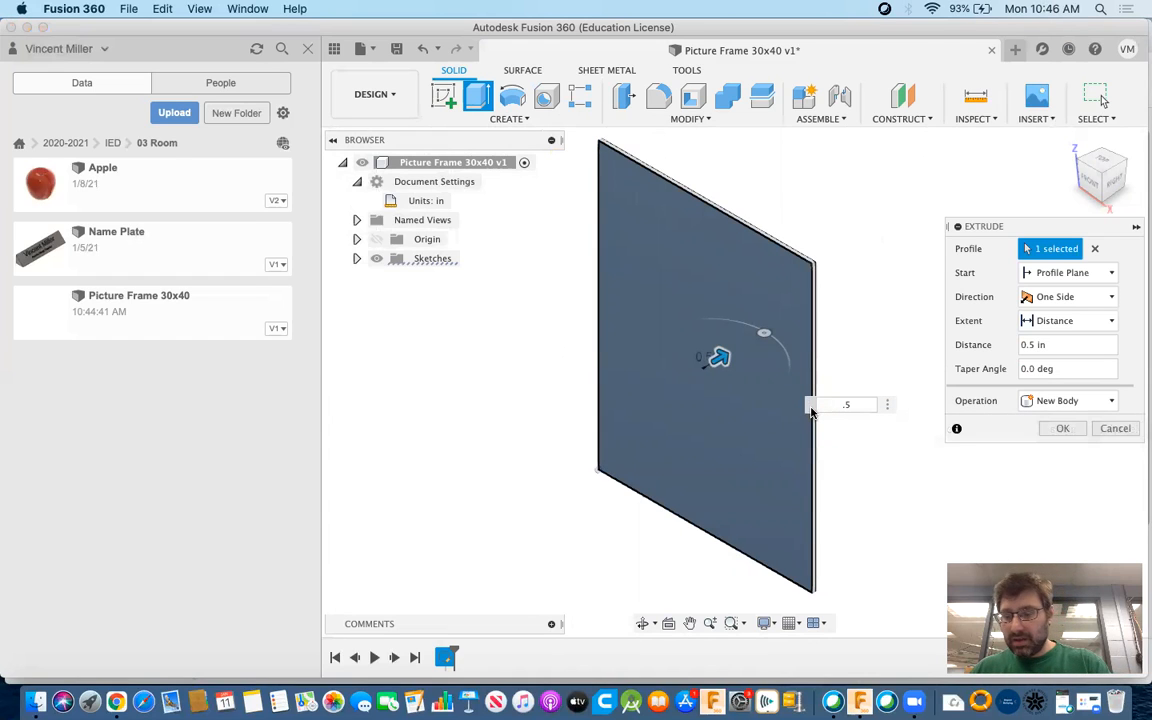
key("Return")
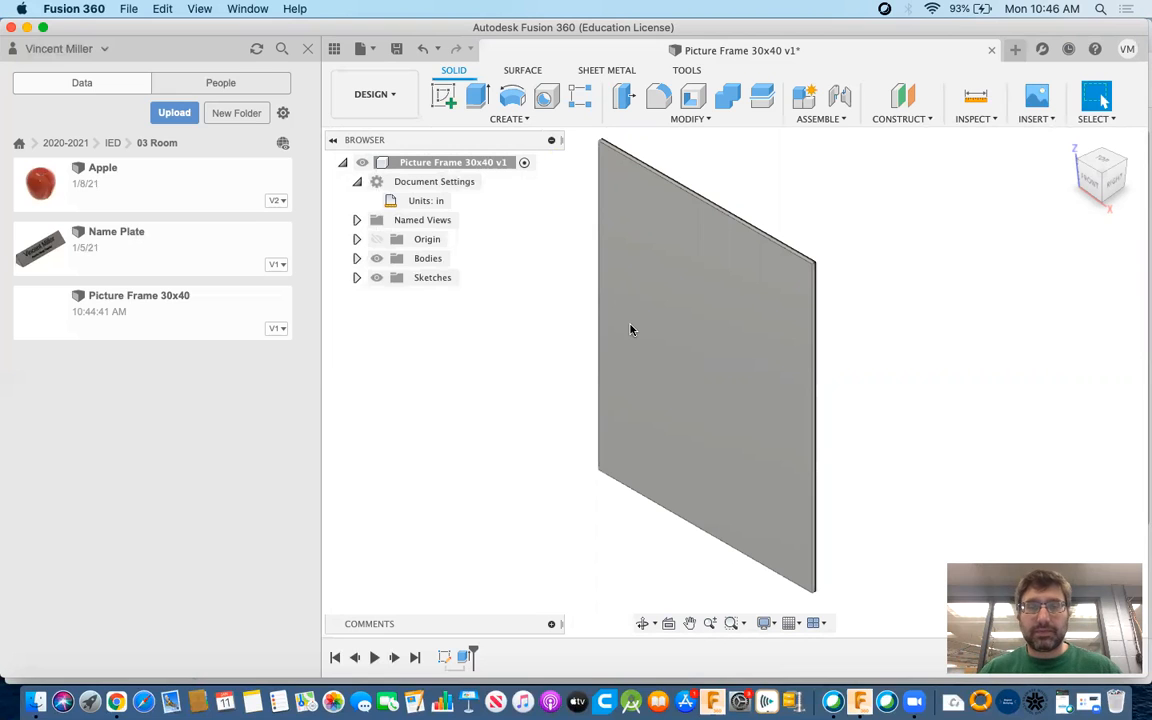
Step: Sketch on the panel's front face, offsetting its chained outline inward with an offset position of -1.75 in, and finish the sketch
left_click(443, 95)
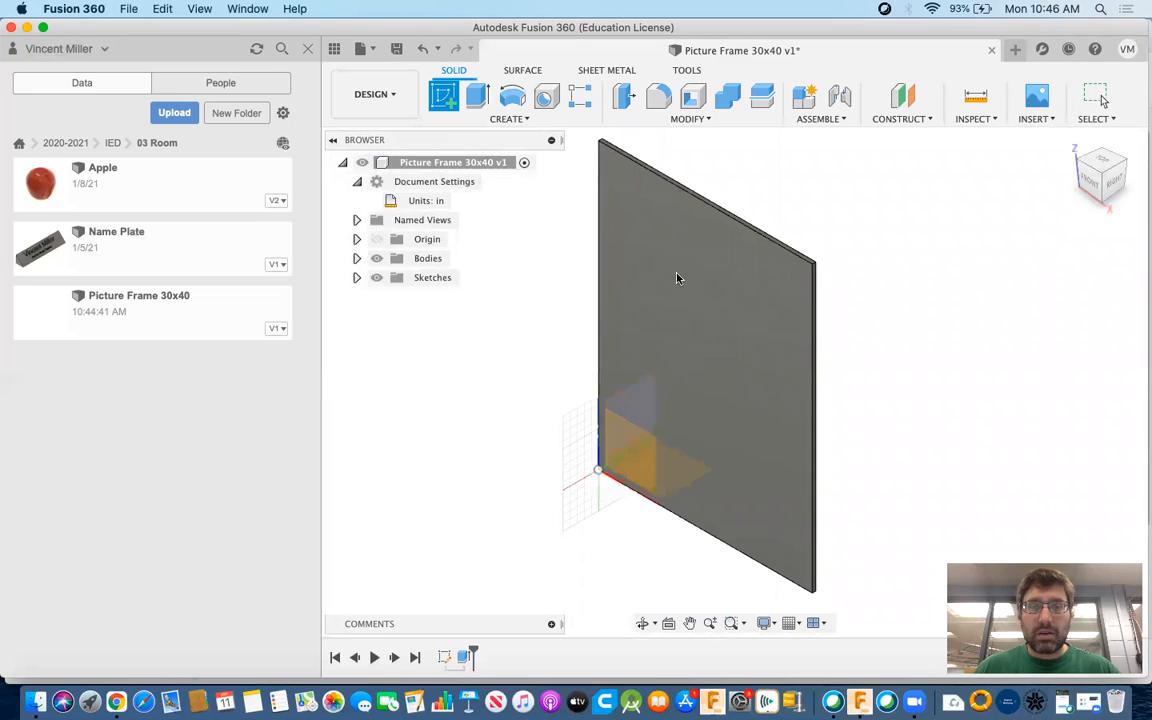
left_click(677, 278)
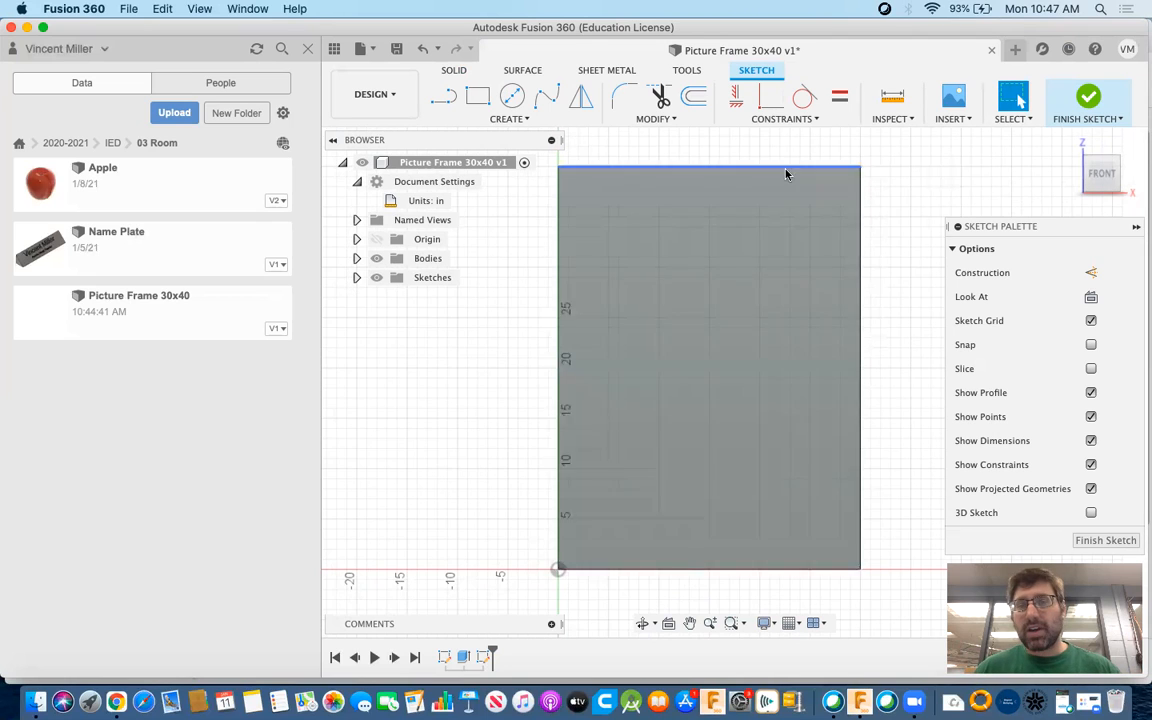
left_click(692, 97)
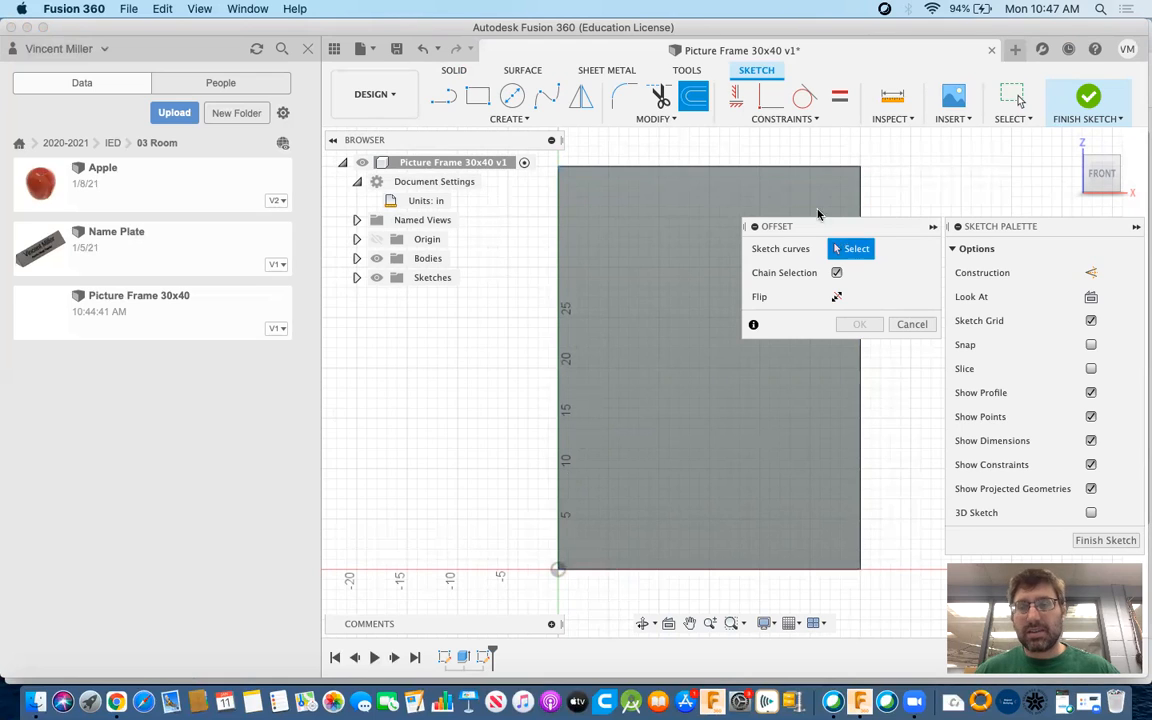
left_click(784, 170)
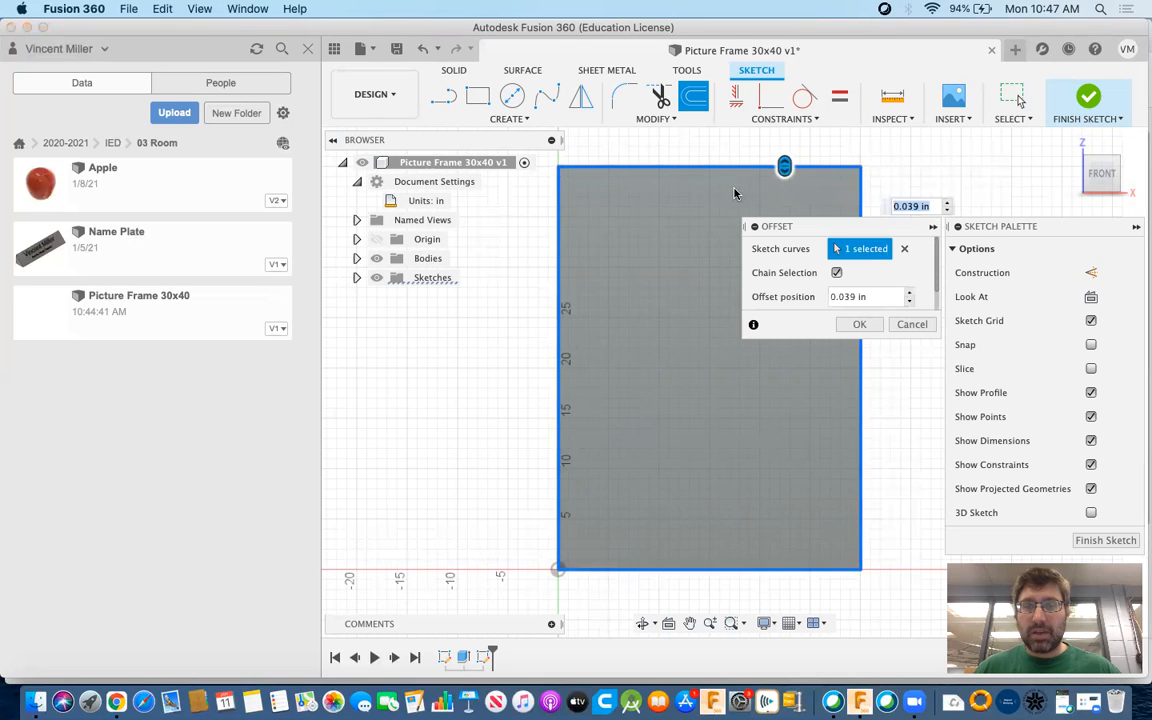
left_click_drag(784, 167, 742, 192)
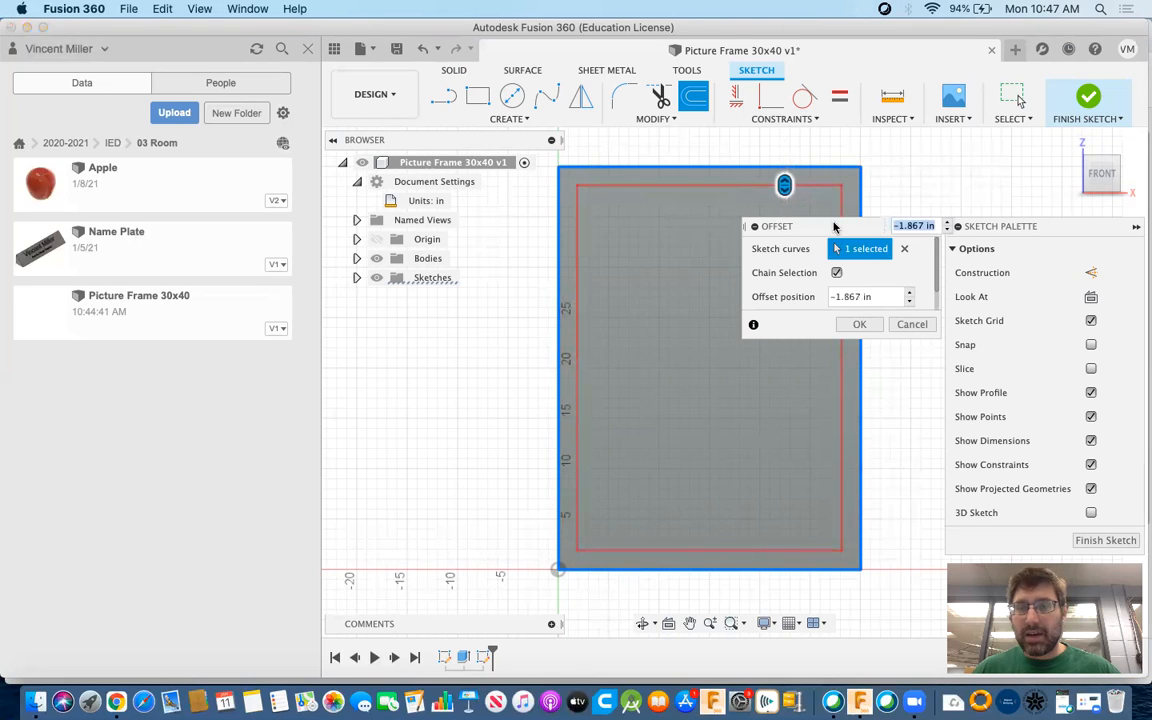
left_click(841, 298)
left_click_drag(844, 297, 861, 298)
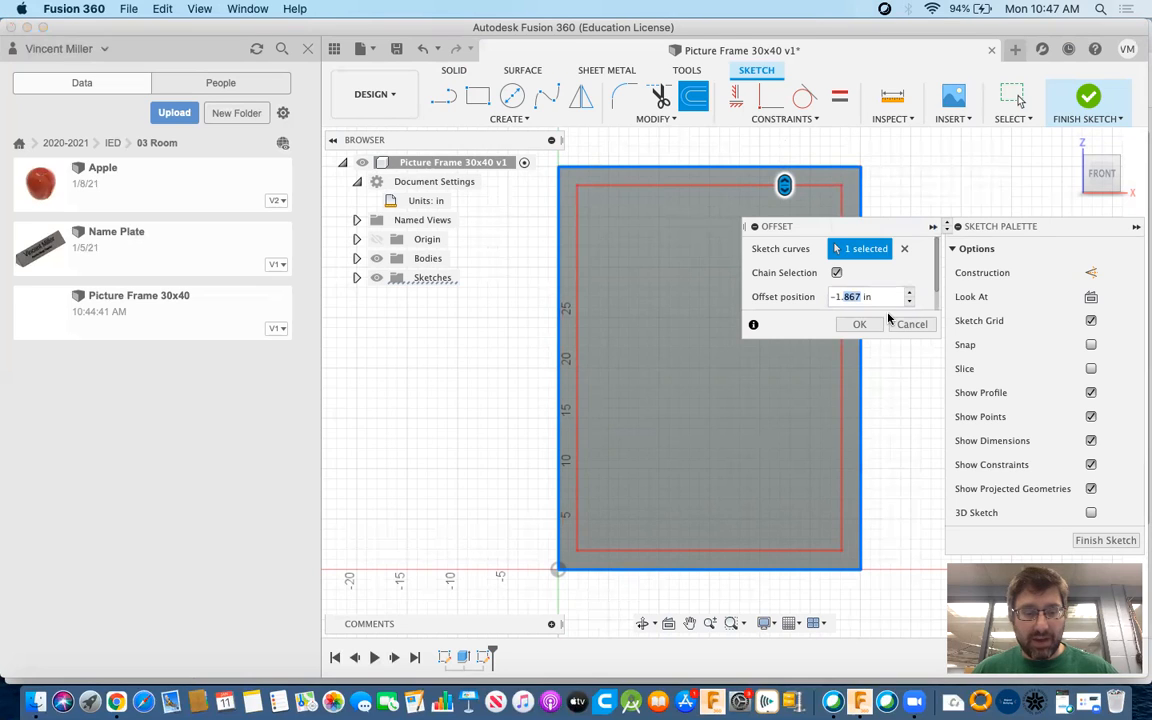
type("74")
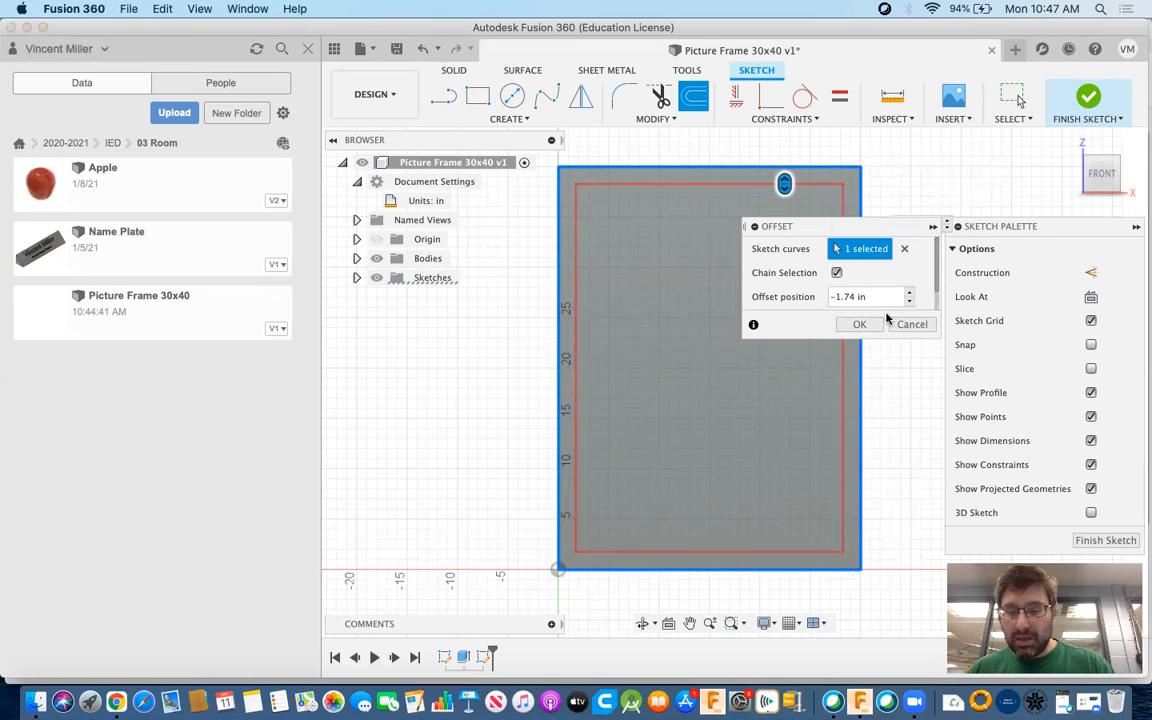
type("5")
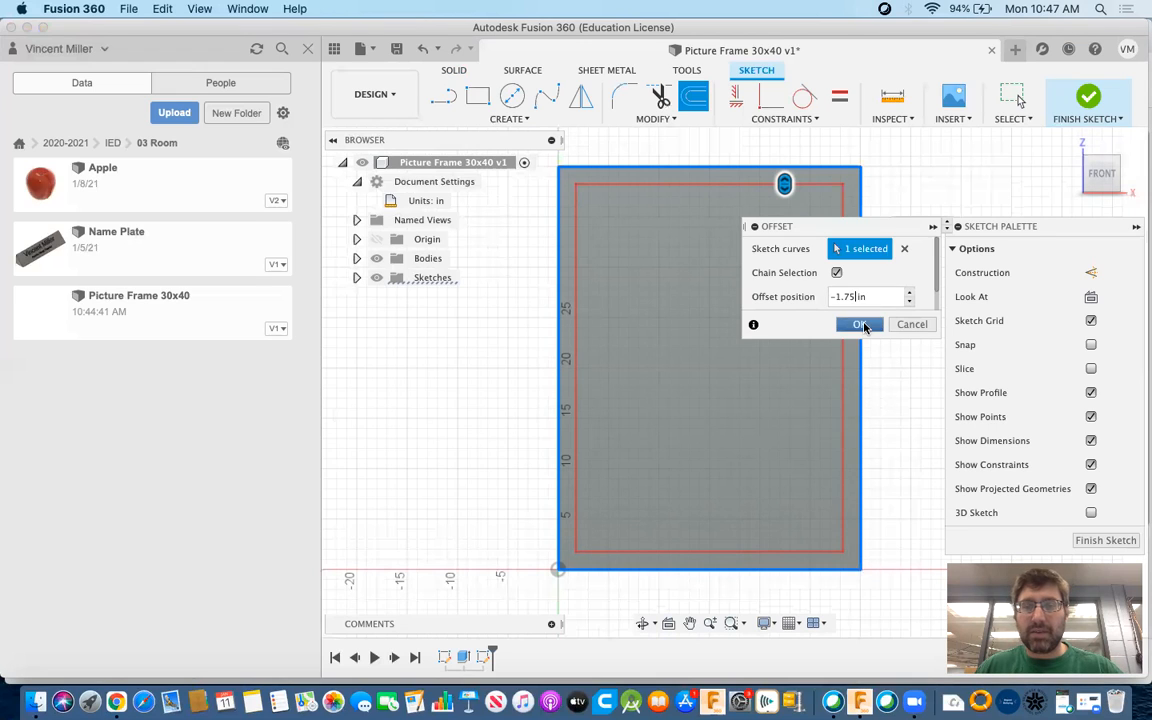
left_click(860, 324)
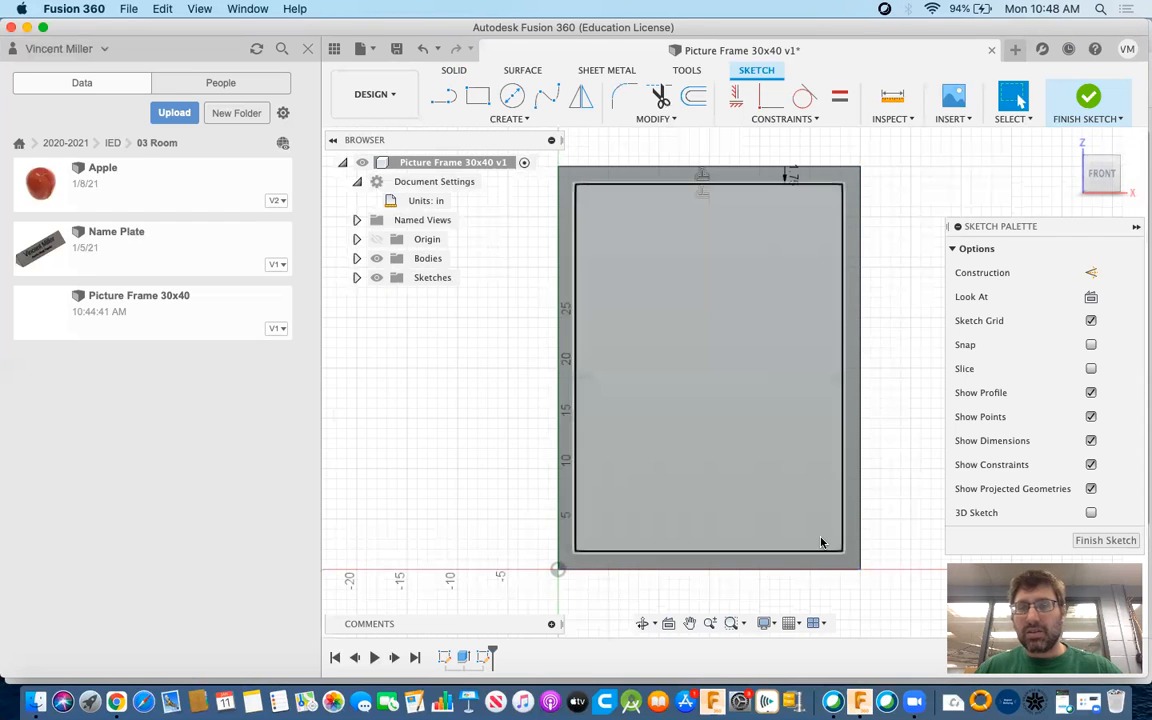
left_click(1090, 100)
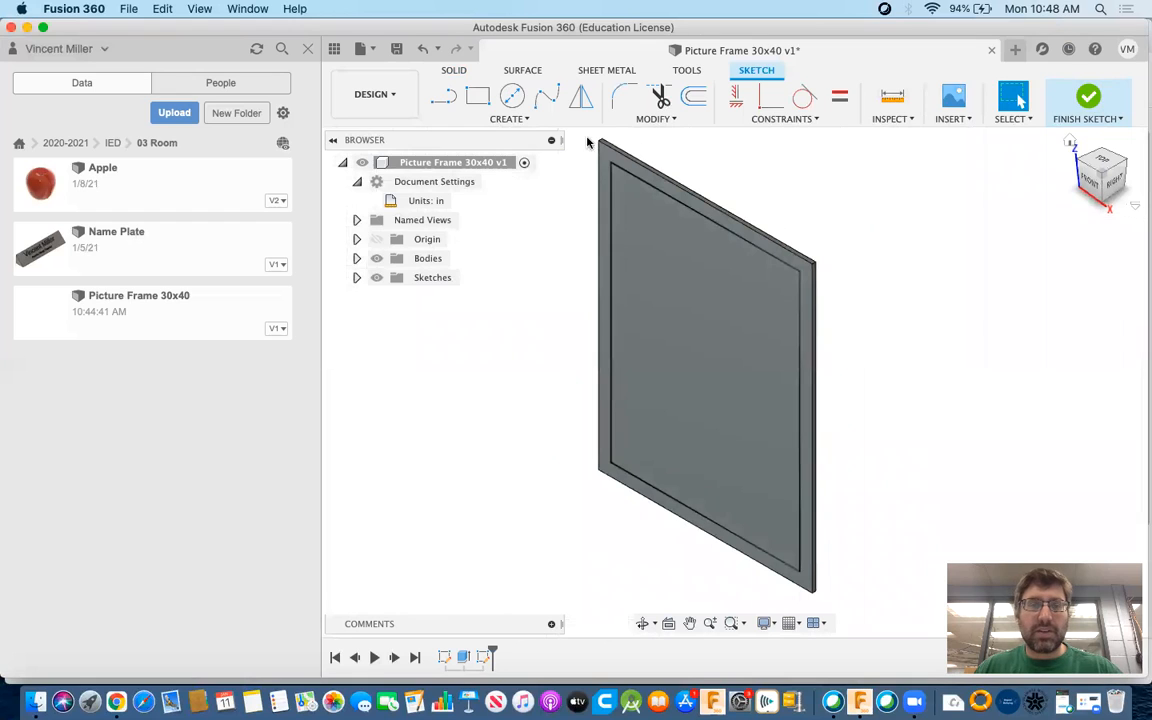
Step: Extrude the border profile between the outline and the inset rectangle 0.5 in forward, joined to the panel
left_click(476, 96)
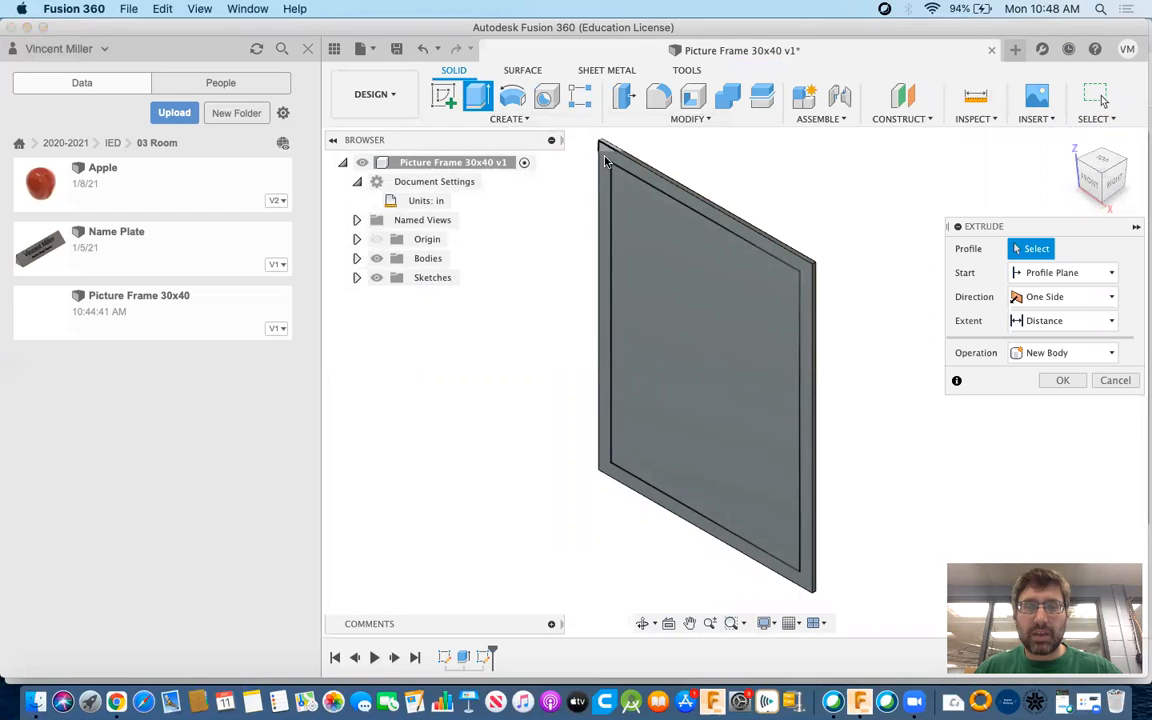
left_click(605, 161)
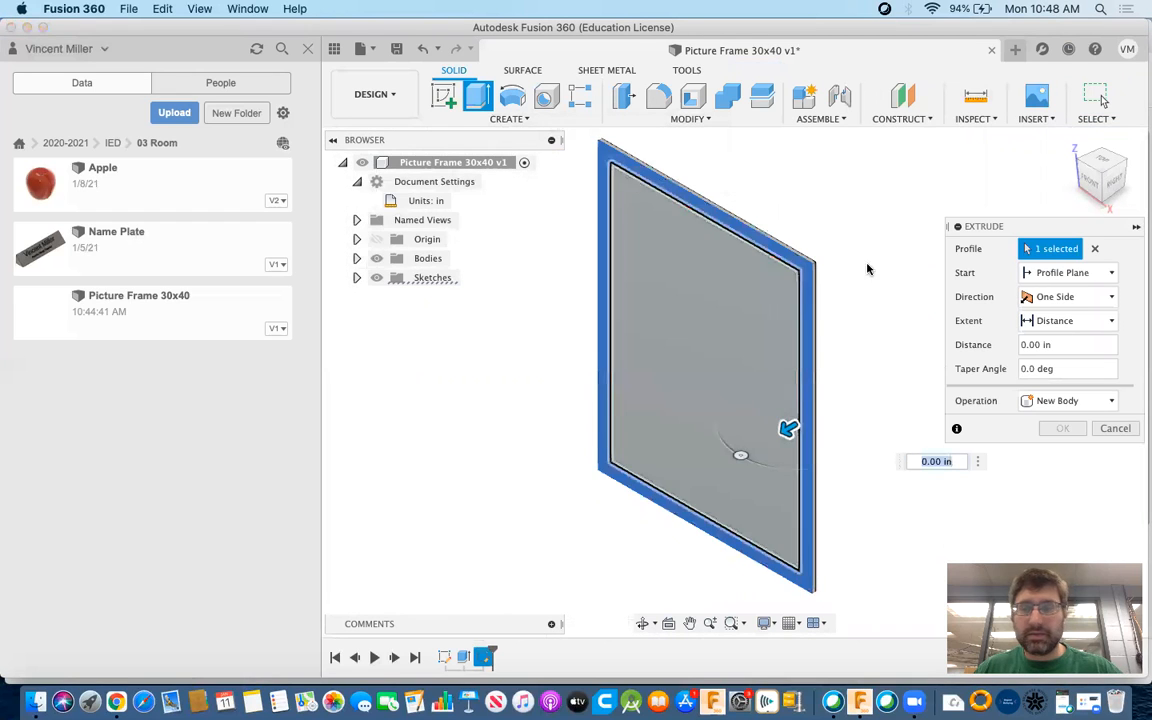
left_click(1050, 344)
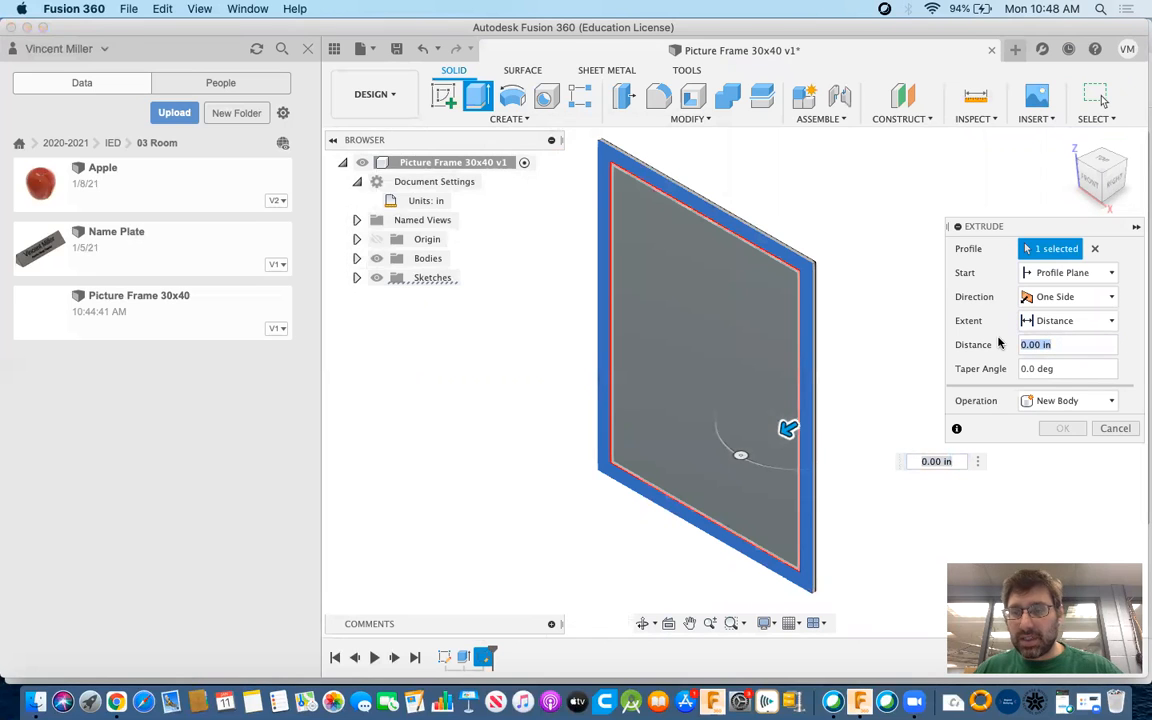
type(".5")
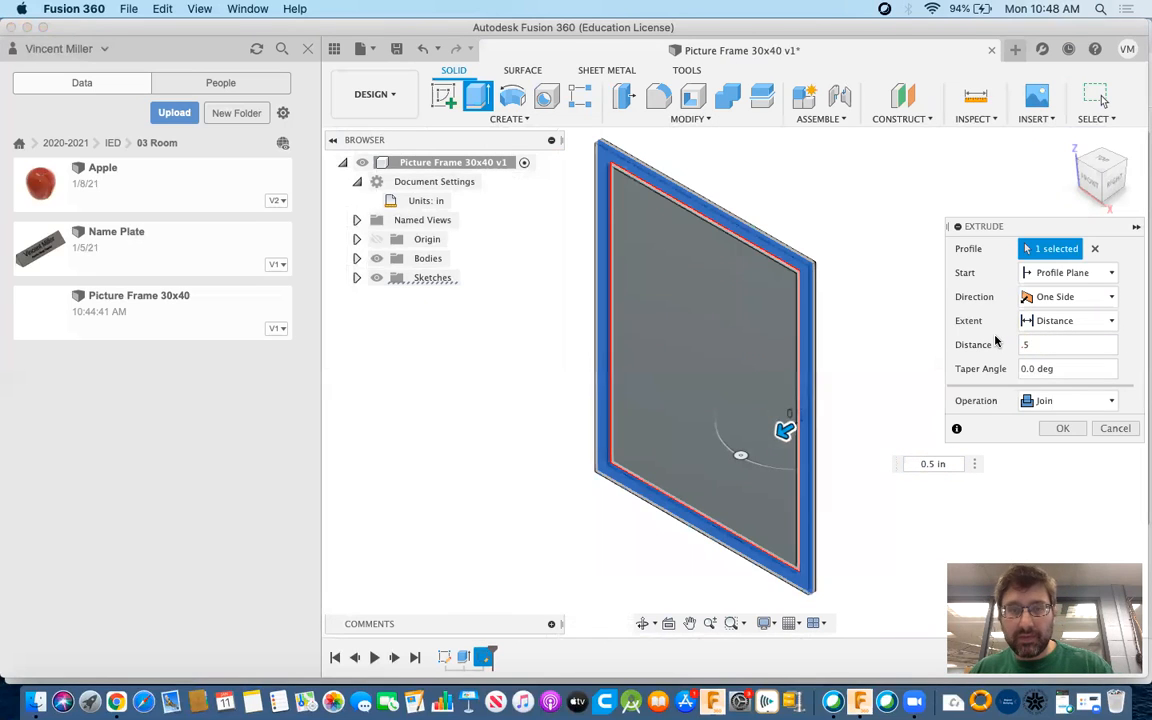
left_click(1062, 428)
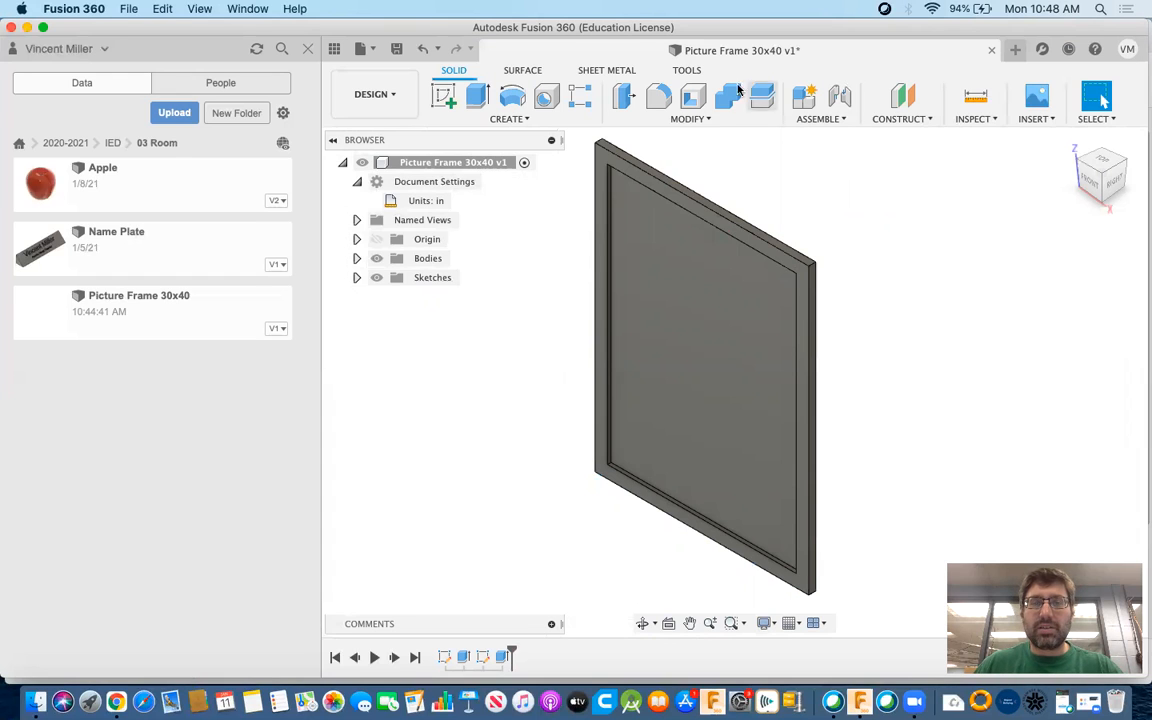
Step: Start a chamfer on the four inner front edges of the raised border
left_click(705, 119)
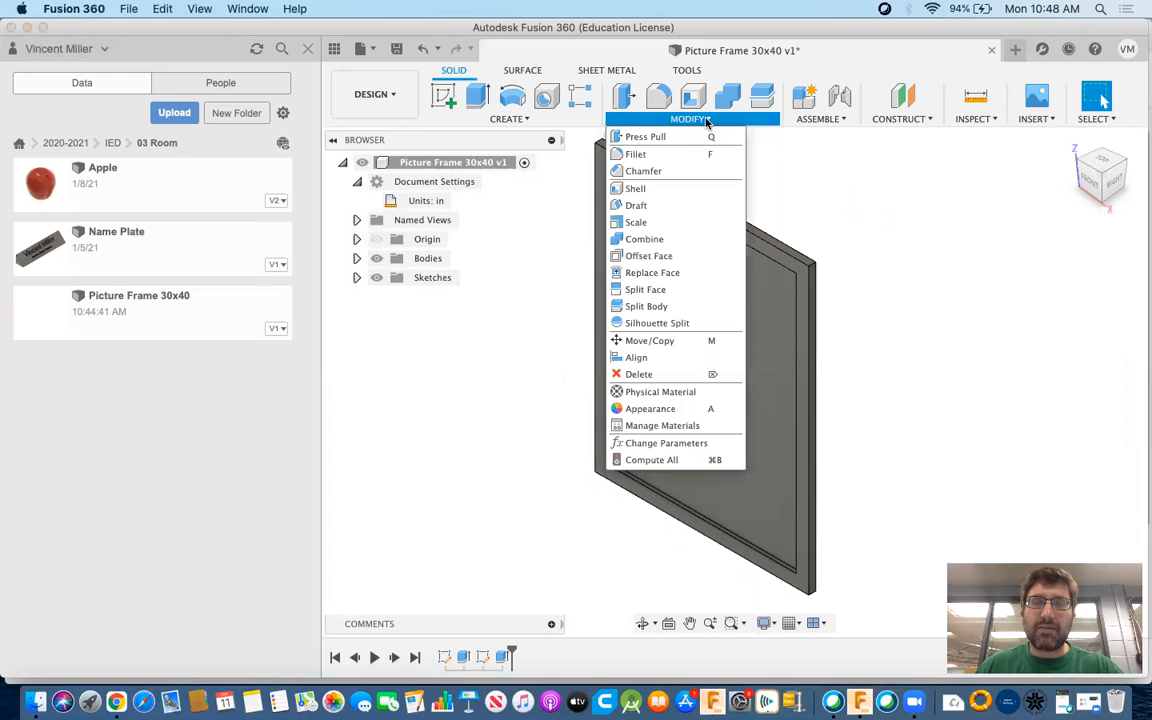
left_click(645, 172)
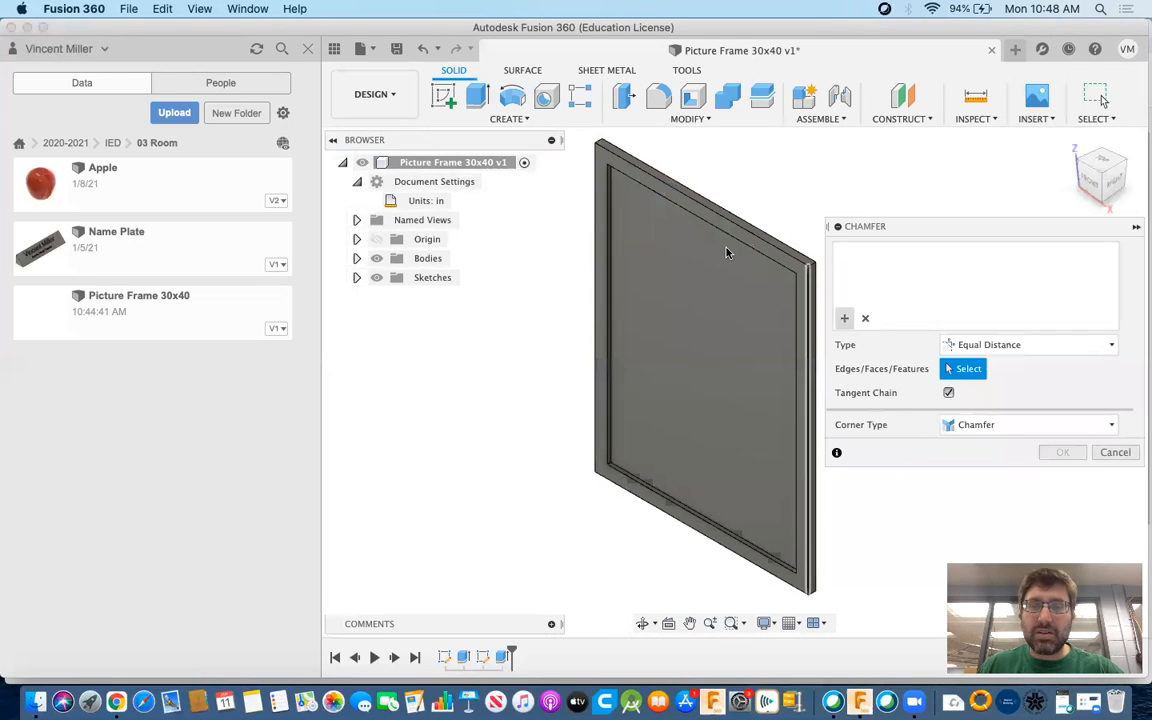
left_click(607, 231)
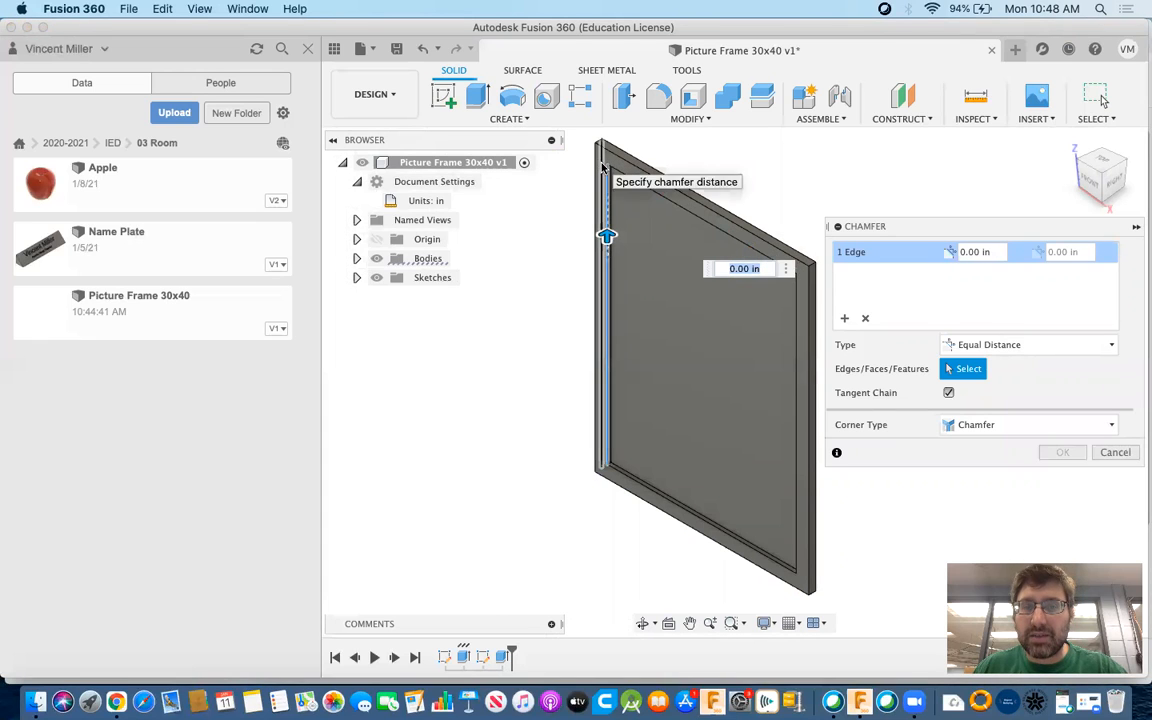
left_click(638, 183)
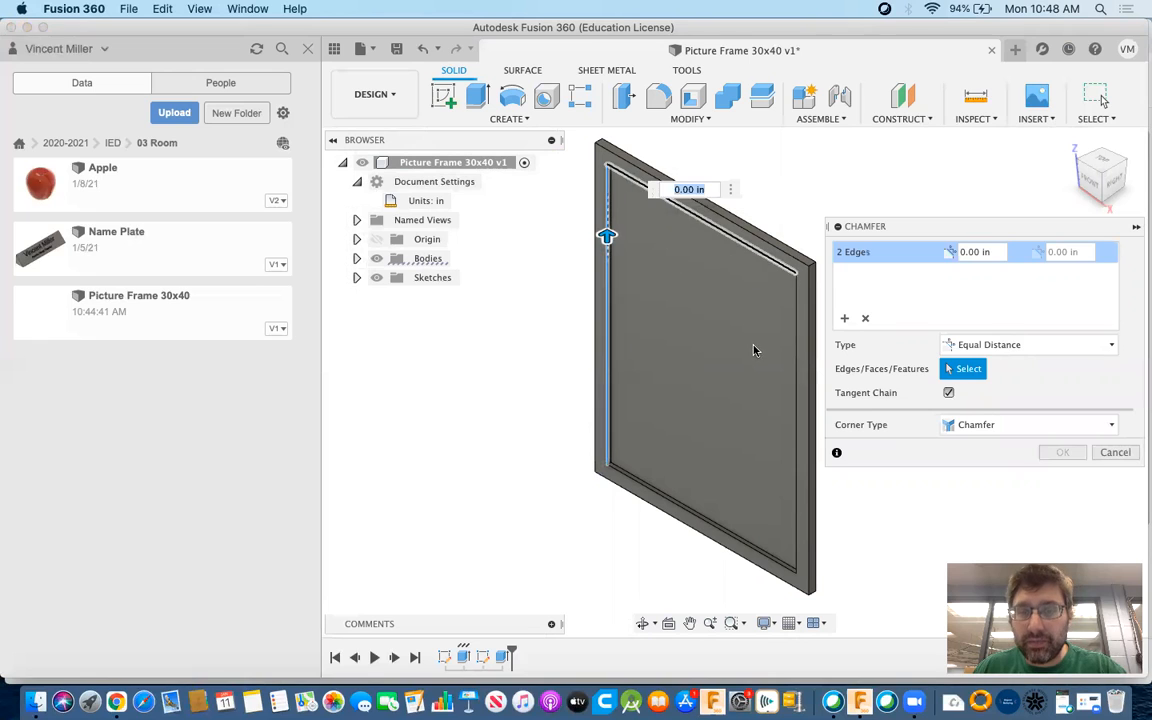
left_click(798, 390)
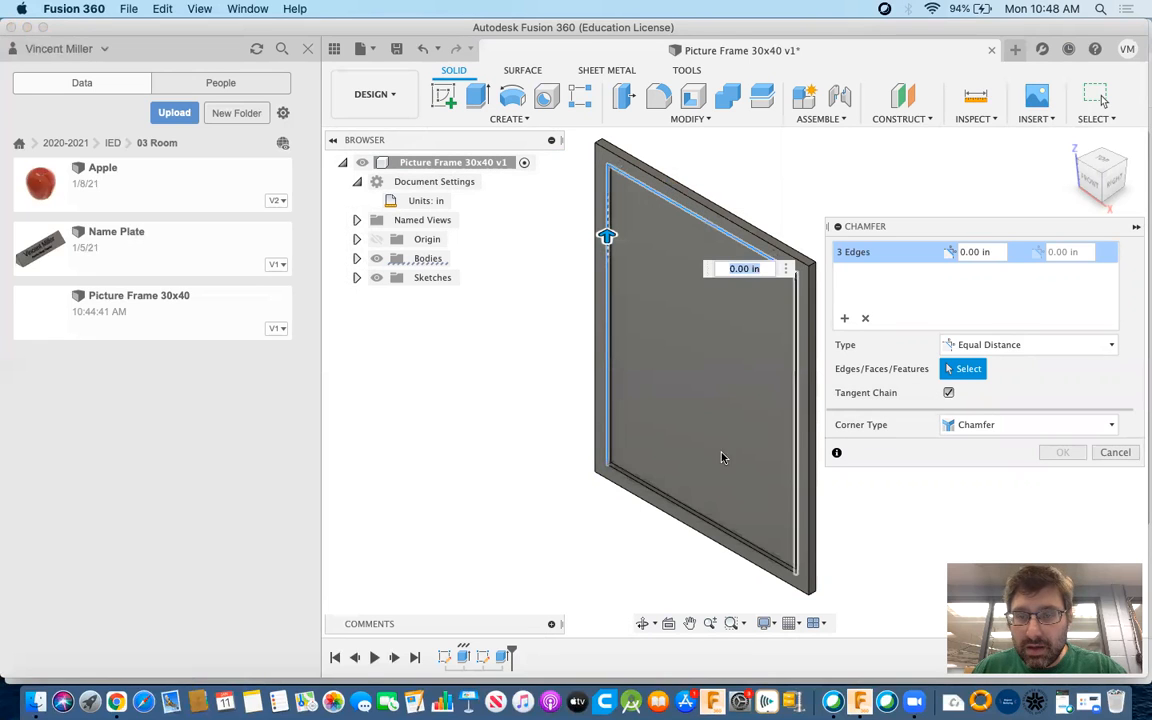
left_click(682, 505)
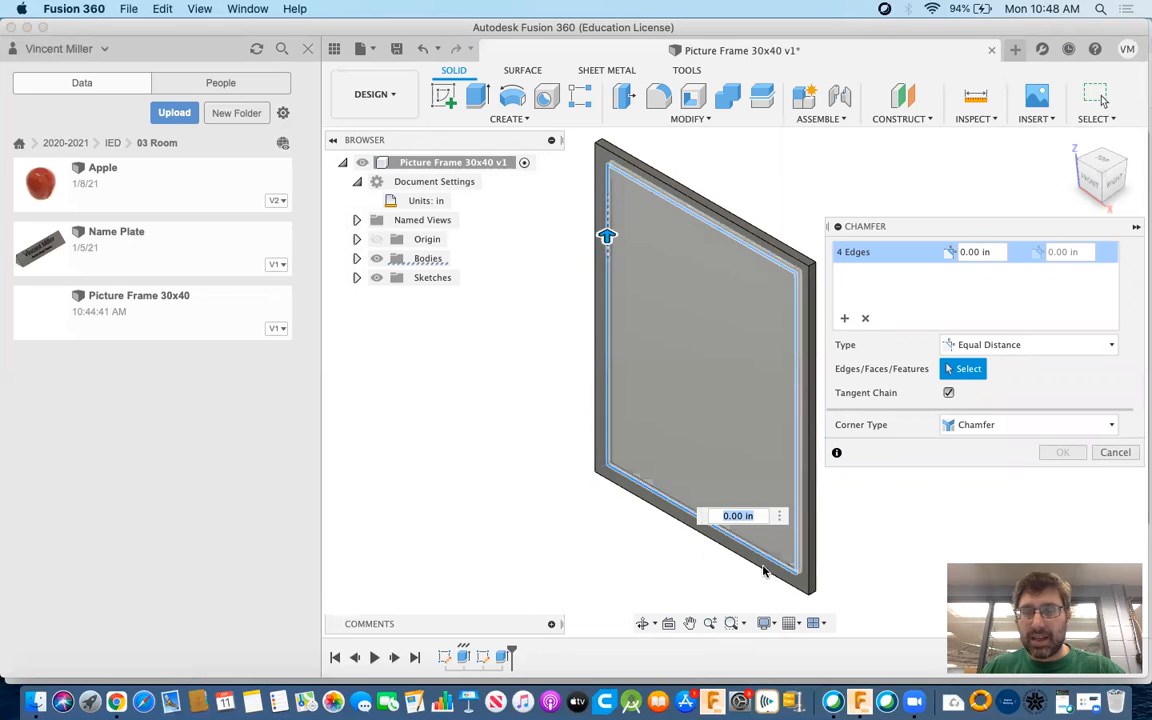
scroll(608, 372, "up", 4)
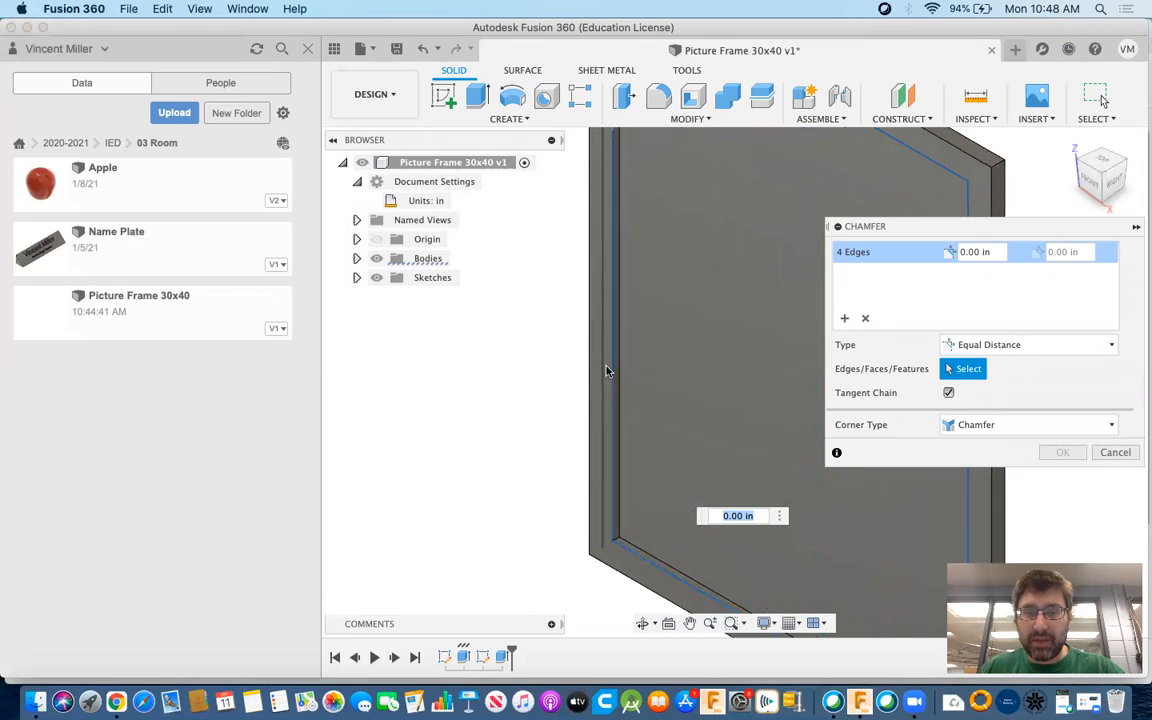
scroll(608, 368, "up", 5)
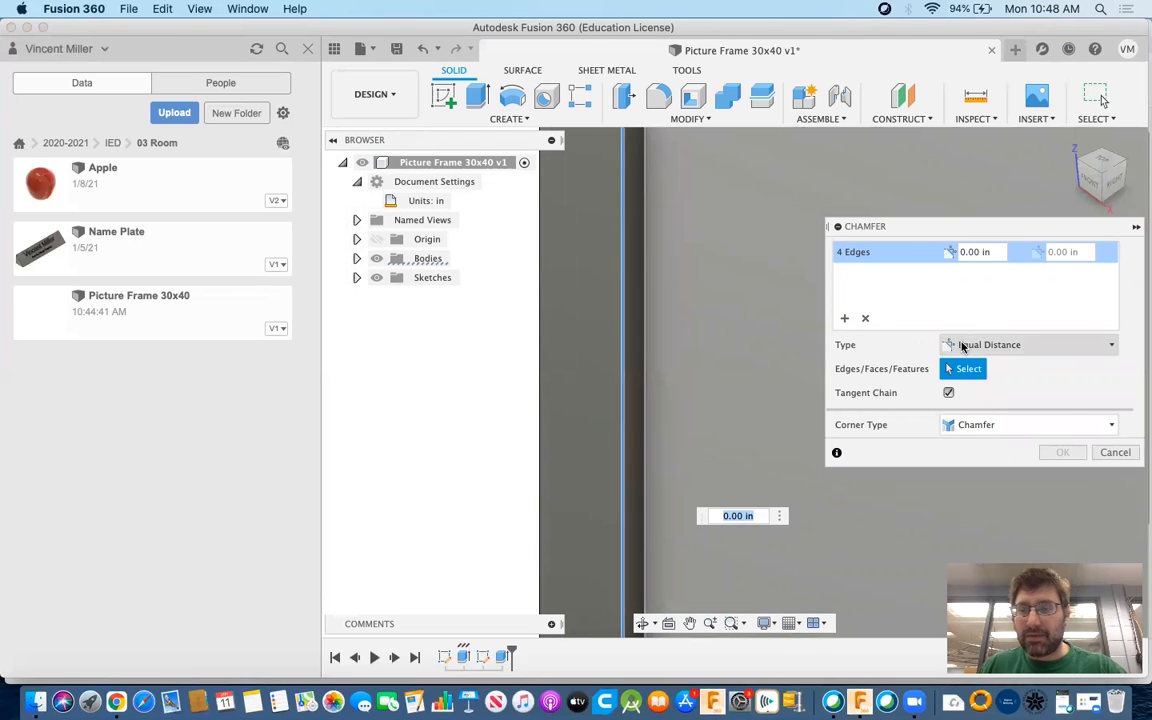
Step: Make the chamfer Two Distance, 1.75 in across the border's front face and 0.1 in along its inner wall, and apply it
left_click(963, 345)
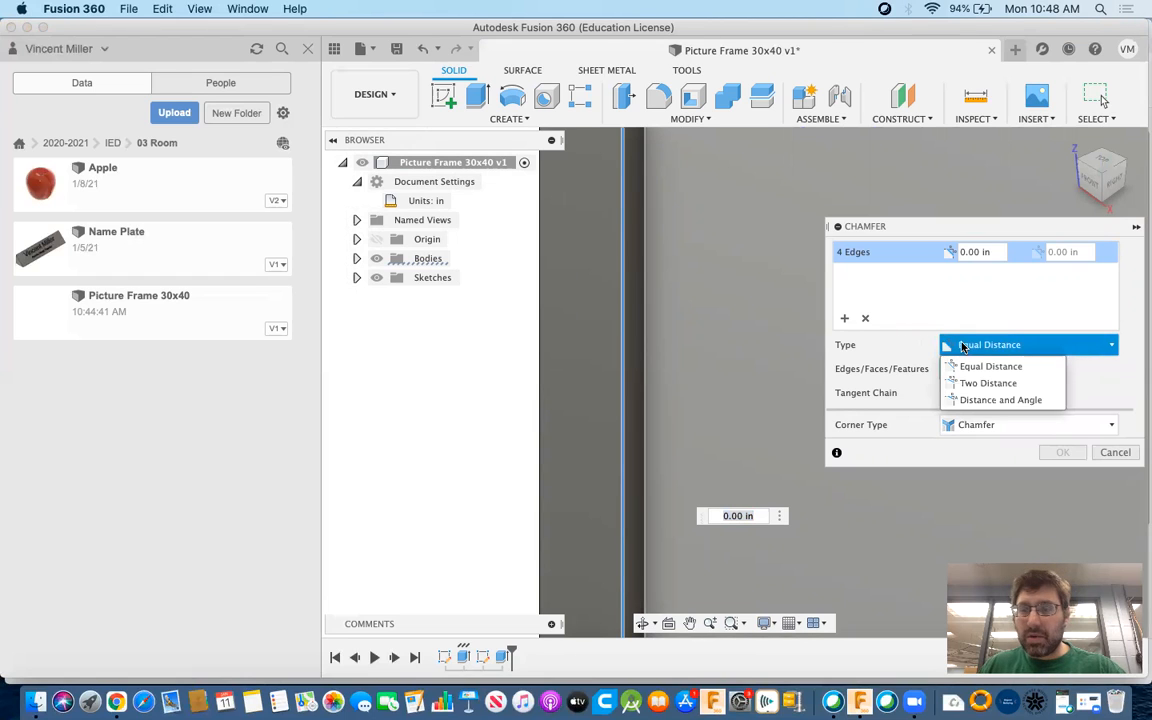
left_click(997, 386)
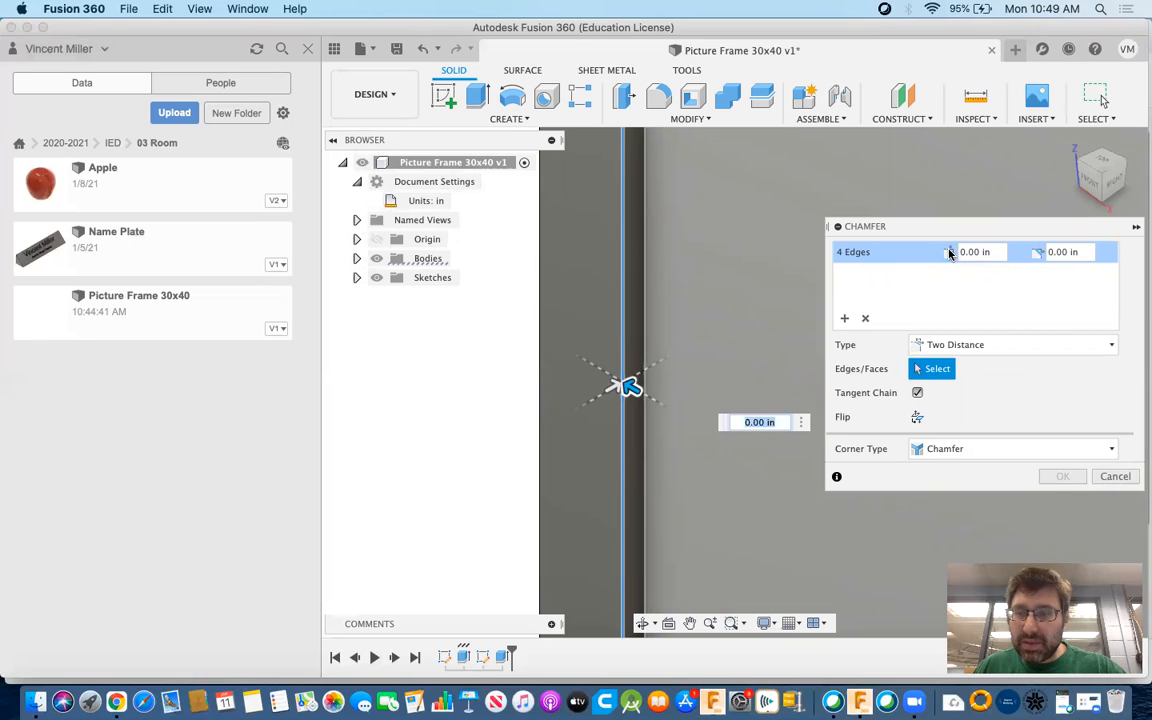
left_click(1000, 258)
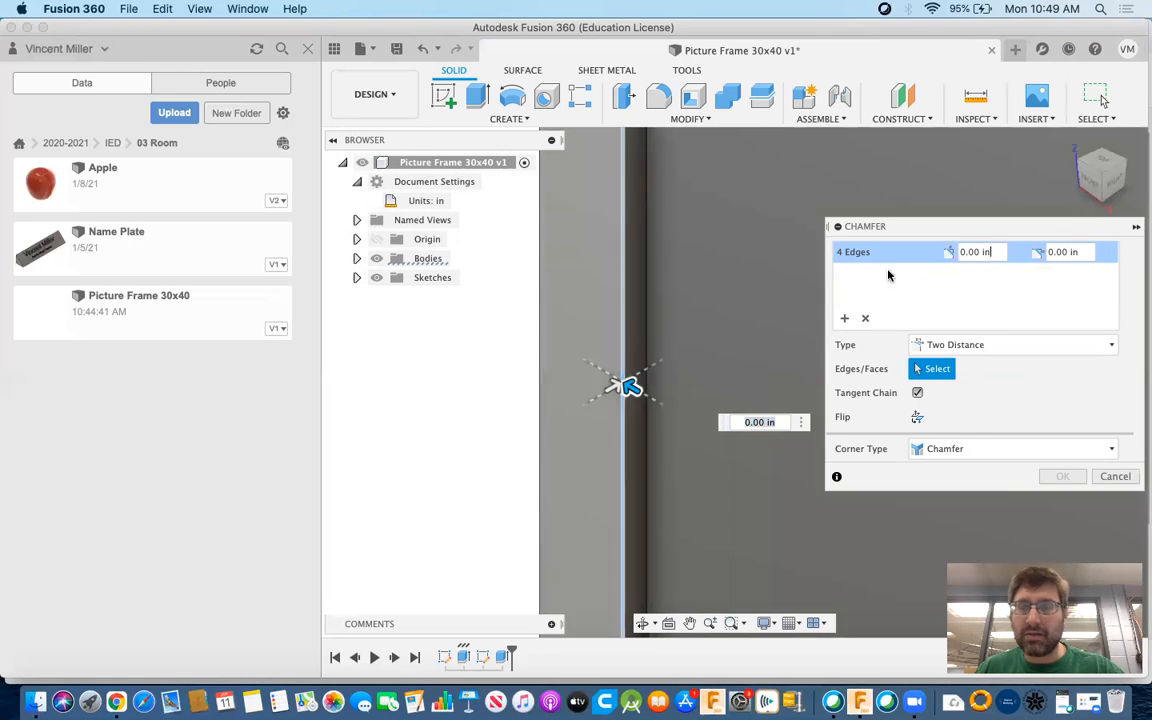
left_click_drag(995, 254, 941, 251)
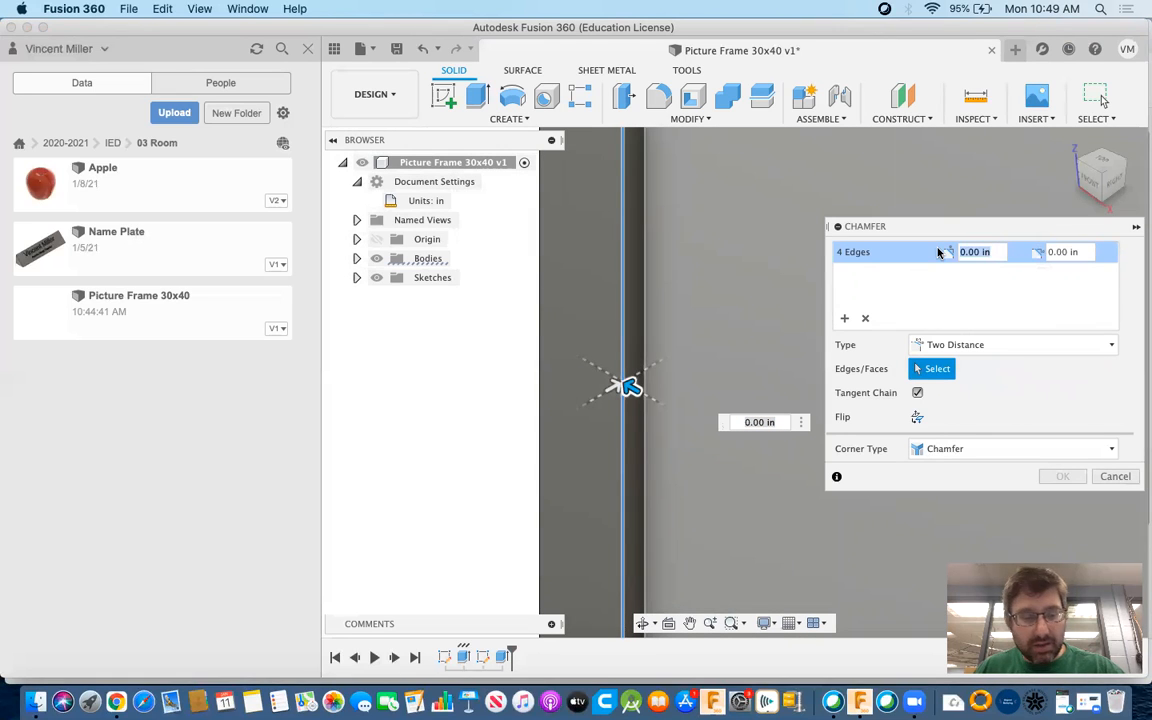
type("1.75")
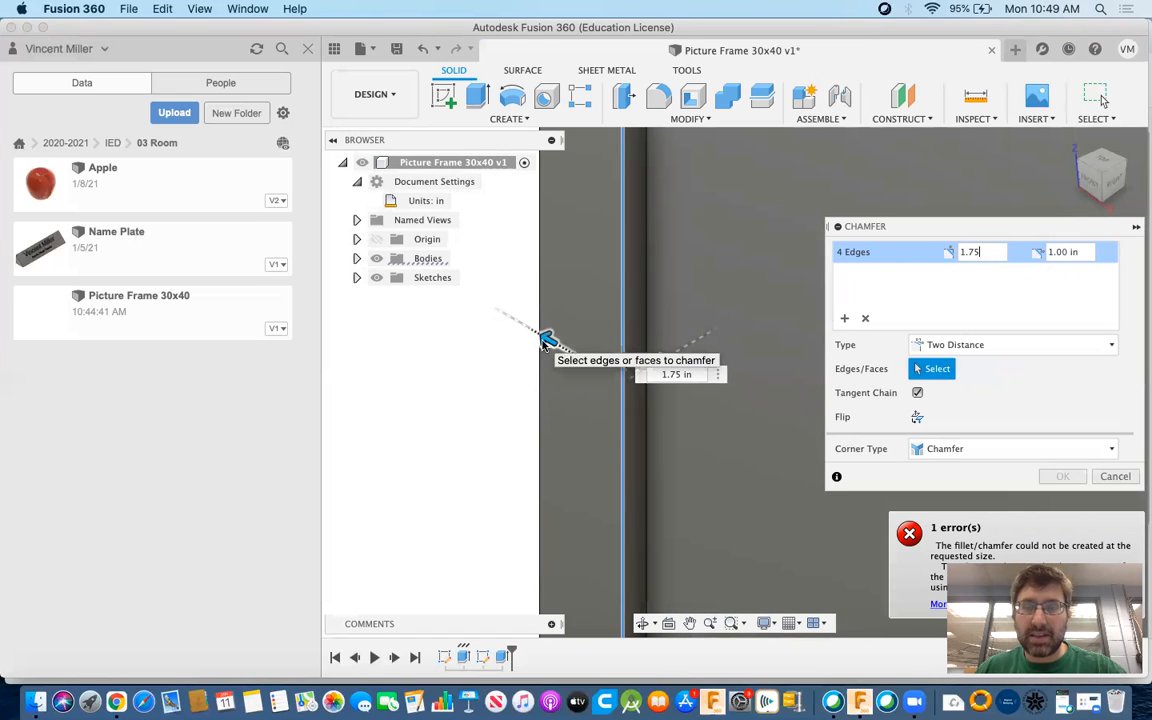
left_click(1063, 251)
left_click_drag(1064, 251, 1044, 250)
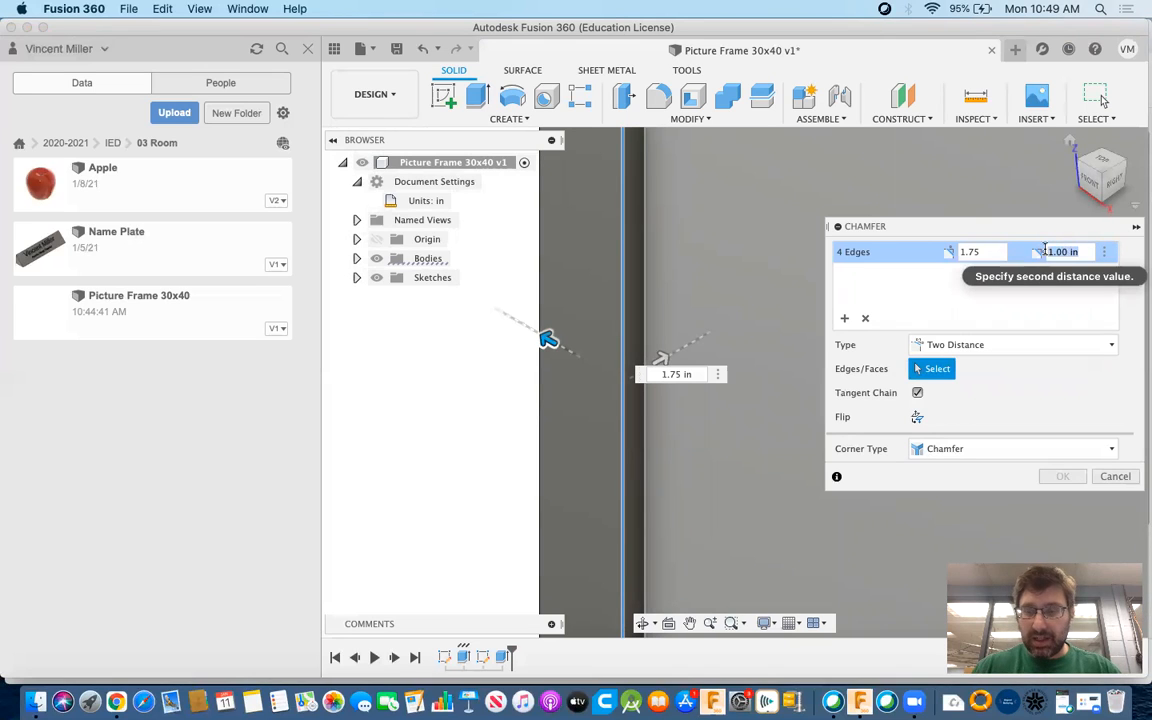
type("1.1")
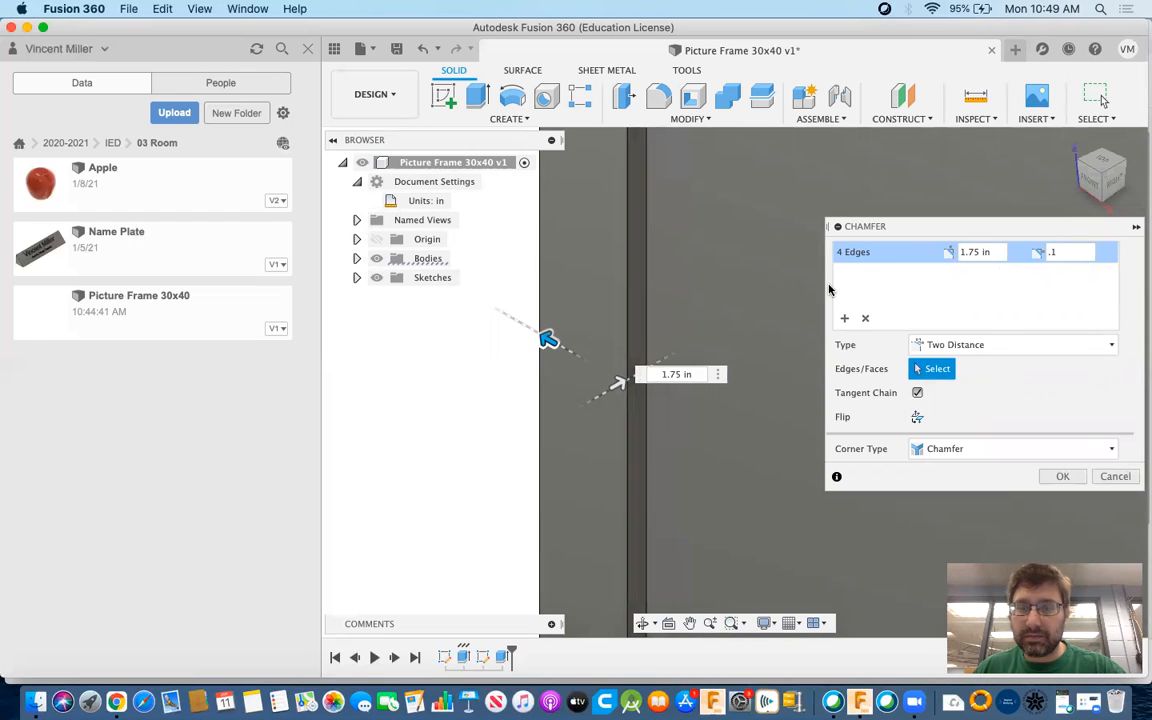
scroll(756, 309, "down", 2)
scroll(756, 309, "down", 3)
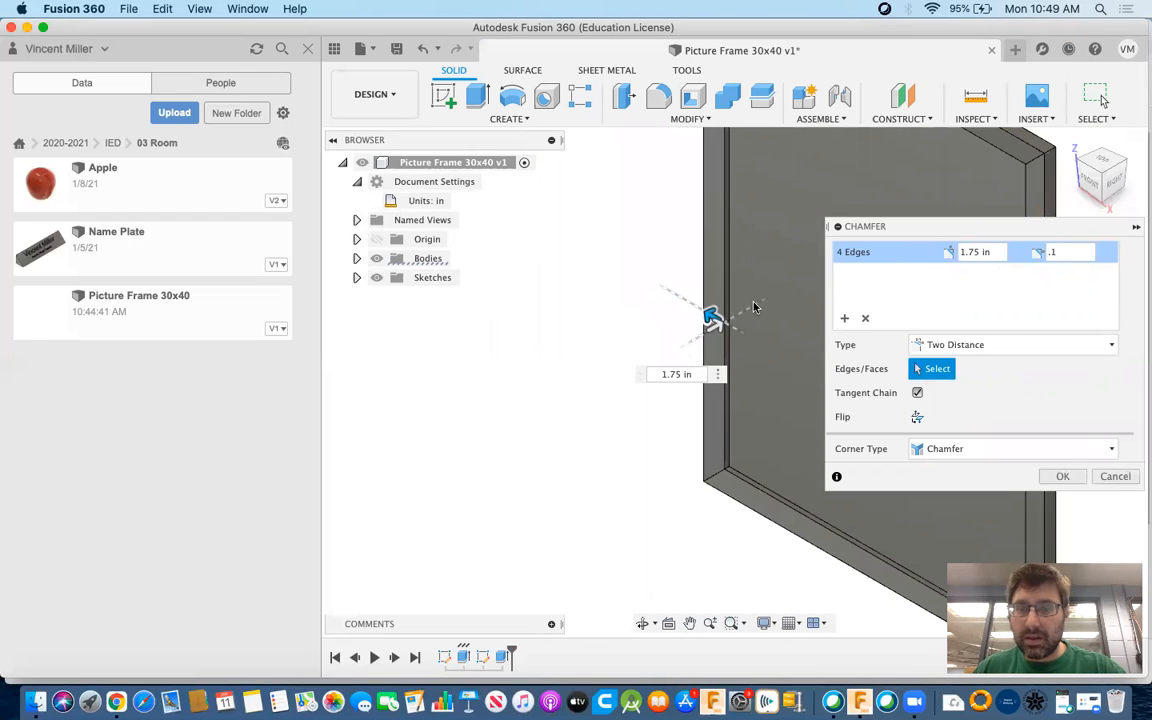
scroll(726, 495, "up", 3)
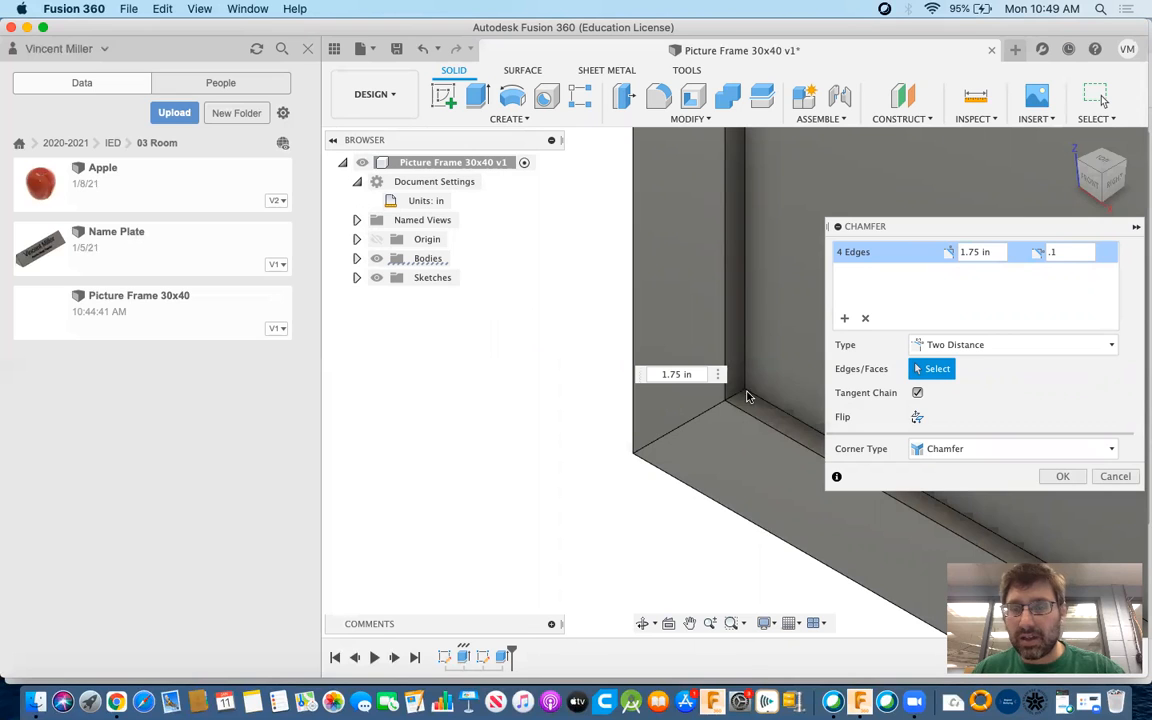
scroll(648, 440, "up", 2)
scroll(648, 438, "down", 4)
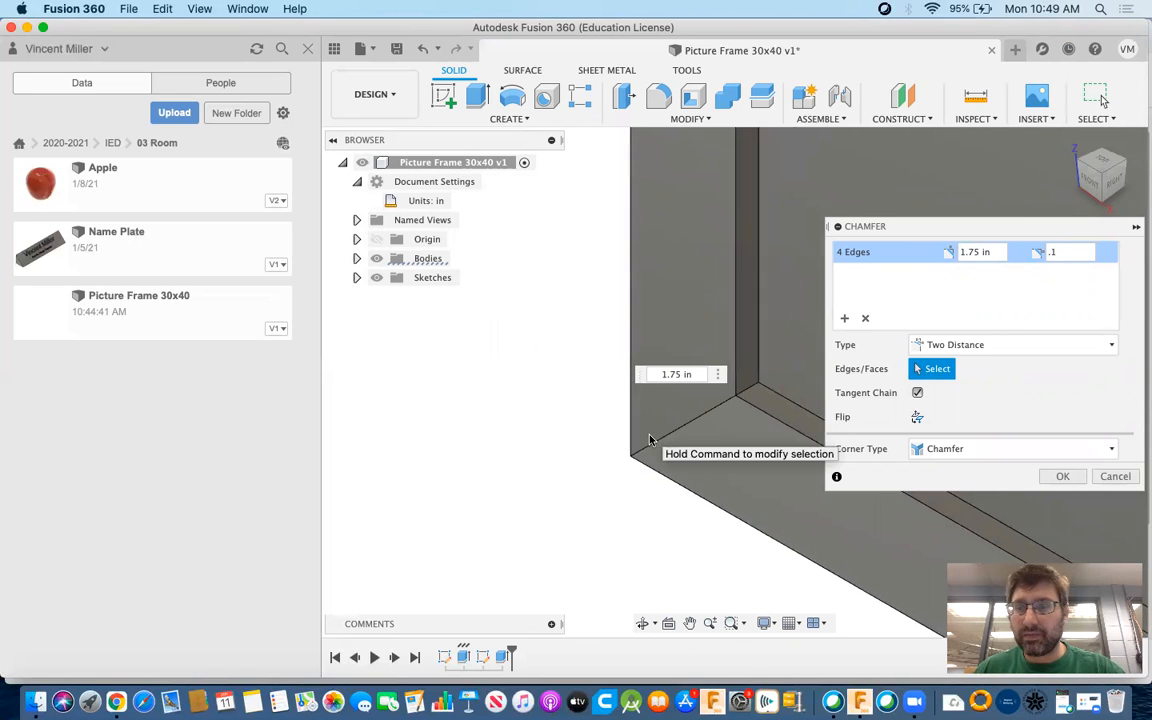
scroll(655, 428, "down", 2)
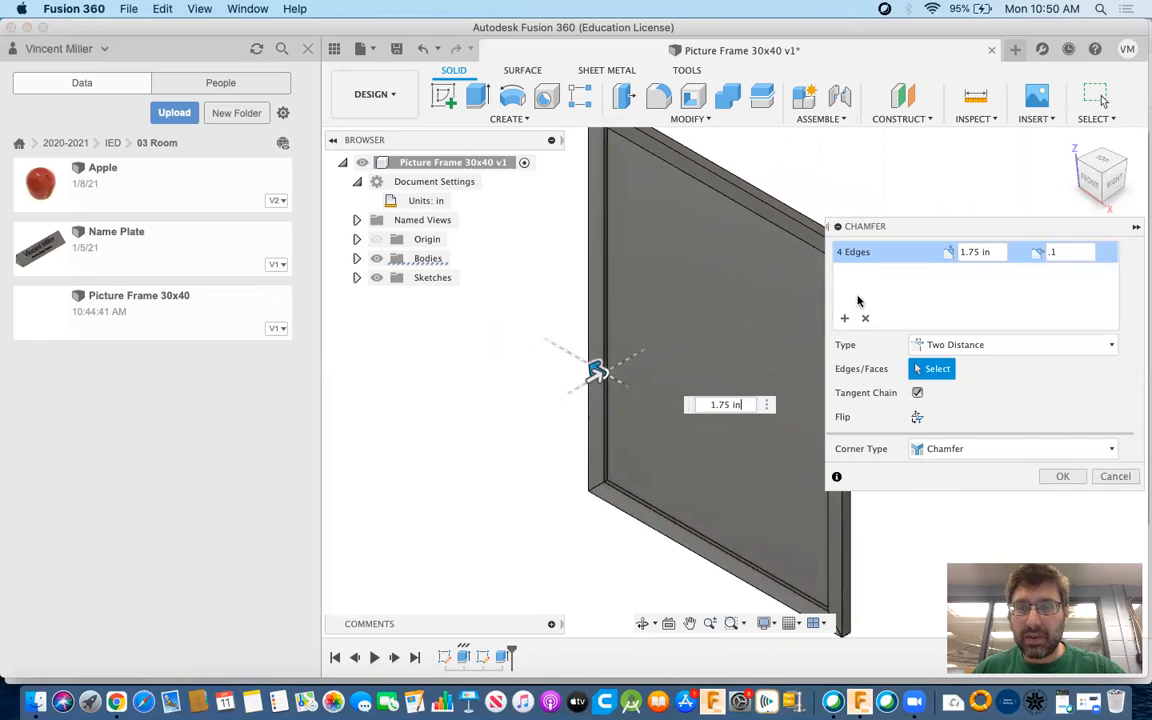
left_click(1063, 477)
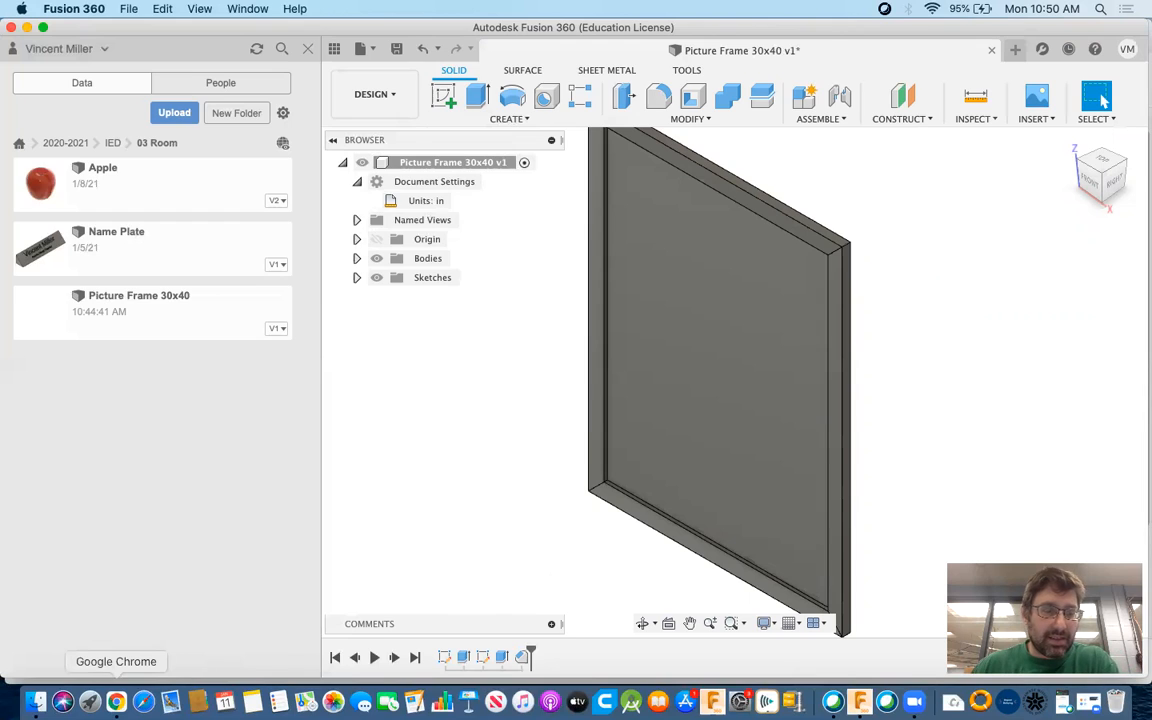
Step: Check the 30 x 40 in mat opening on Chrome's frame-size page, and start a sketch on the panel's recessed front face in Fusion 360
left_click(116, 701)
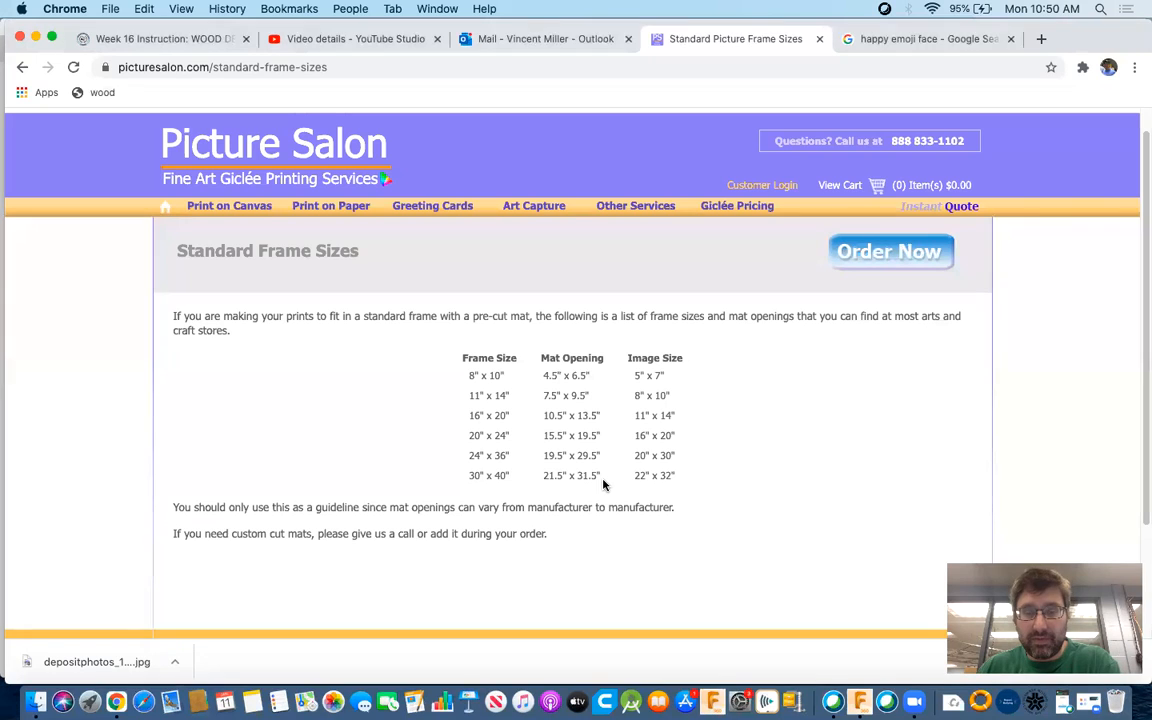
left_click(859, 701)
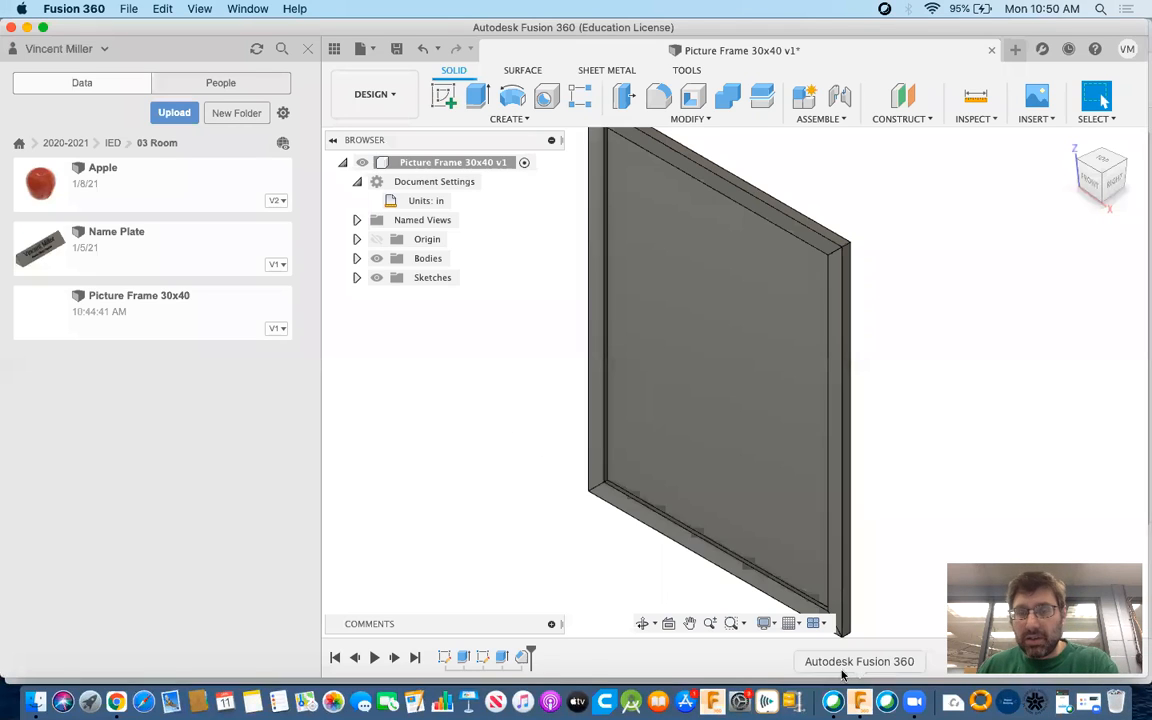
left_click(443, 95)
left_click(682, 330)
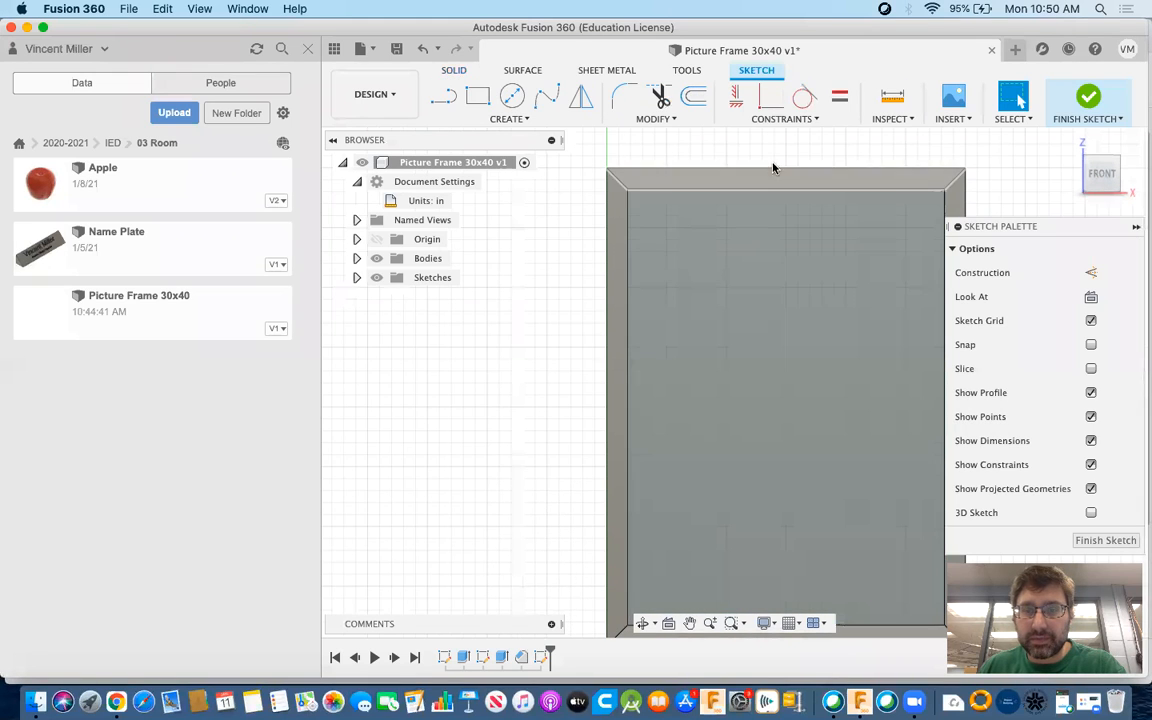
Step: Offset the recessed face's chained outline inward in the sketch with an offset position of -2.25 in
left_click(692, 97)
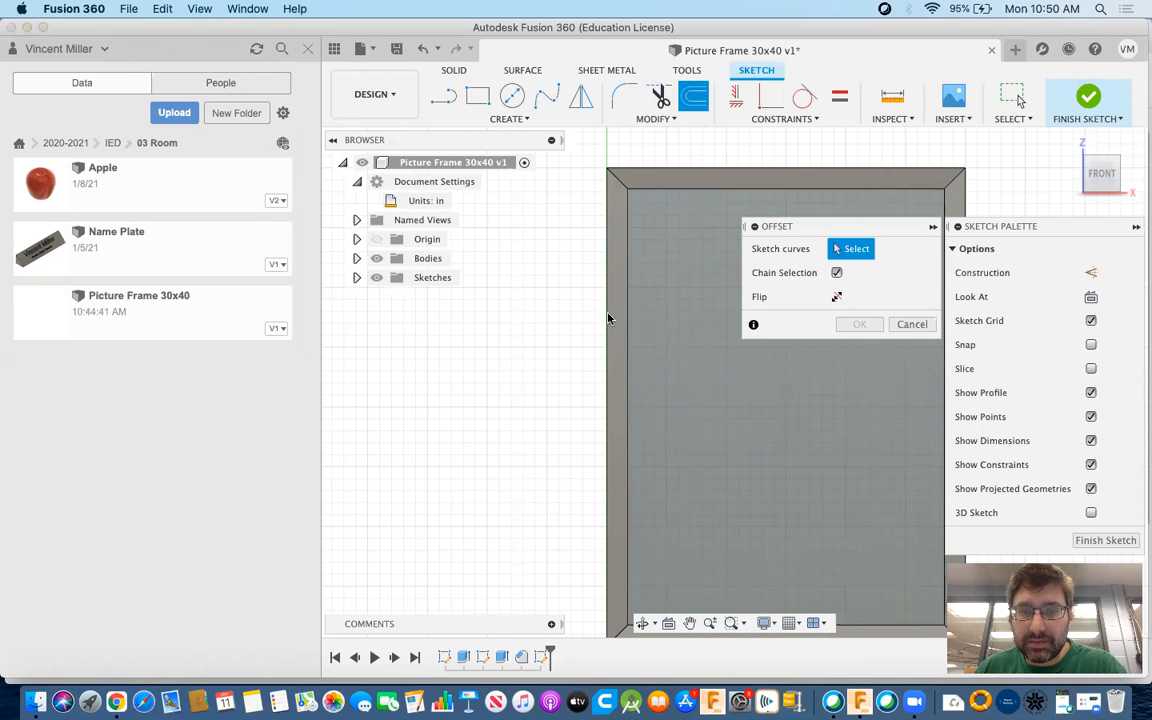
left_click(671, 190)
left_click_drag(671, 190, 693, 280)
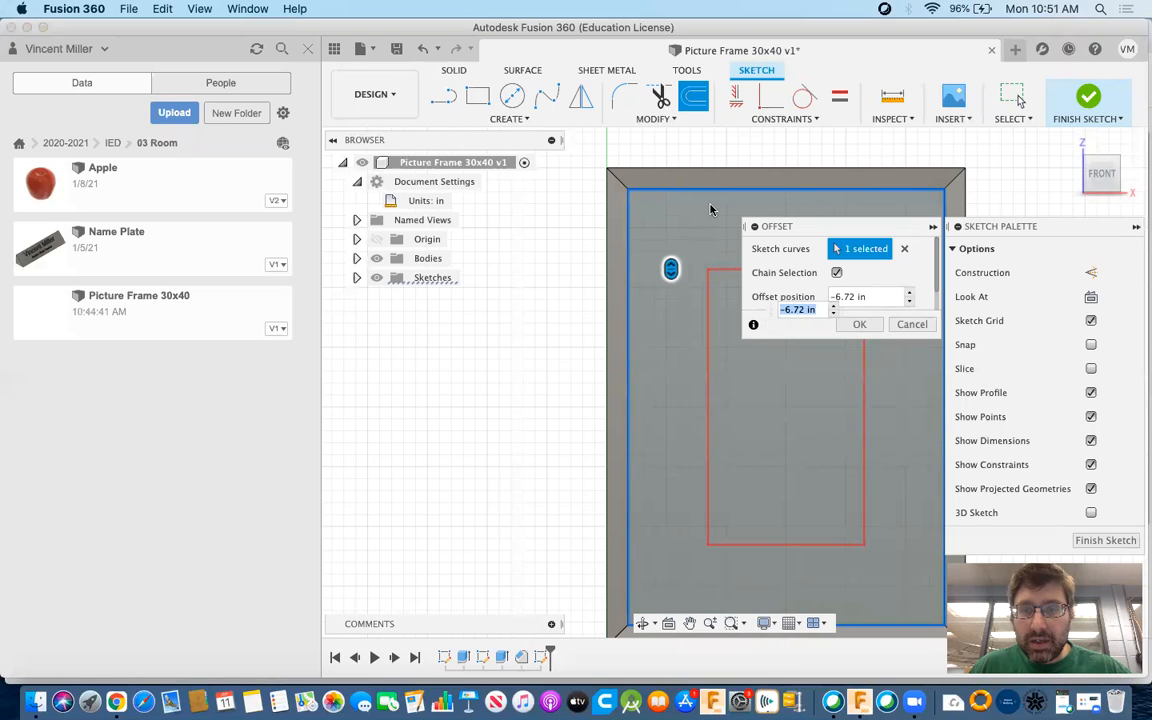
left_click(867, 296)
left_click_drag(872, 296, 809, 289)
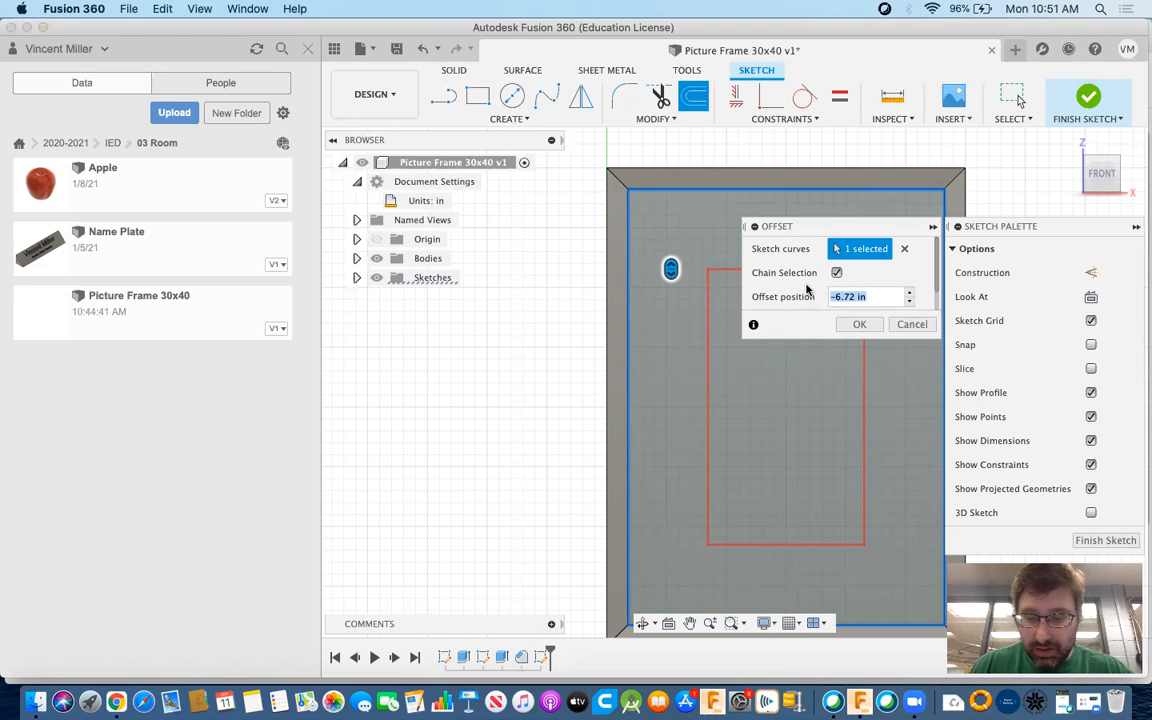
type("-")
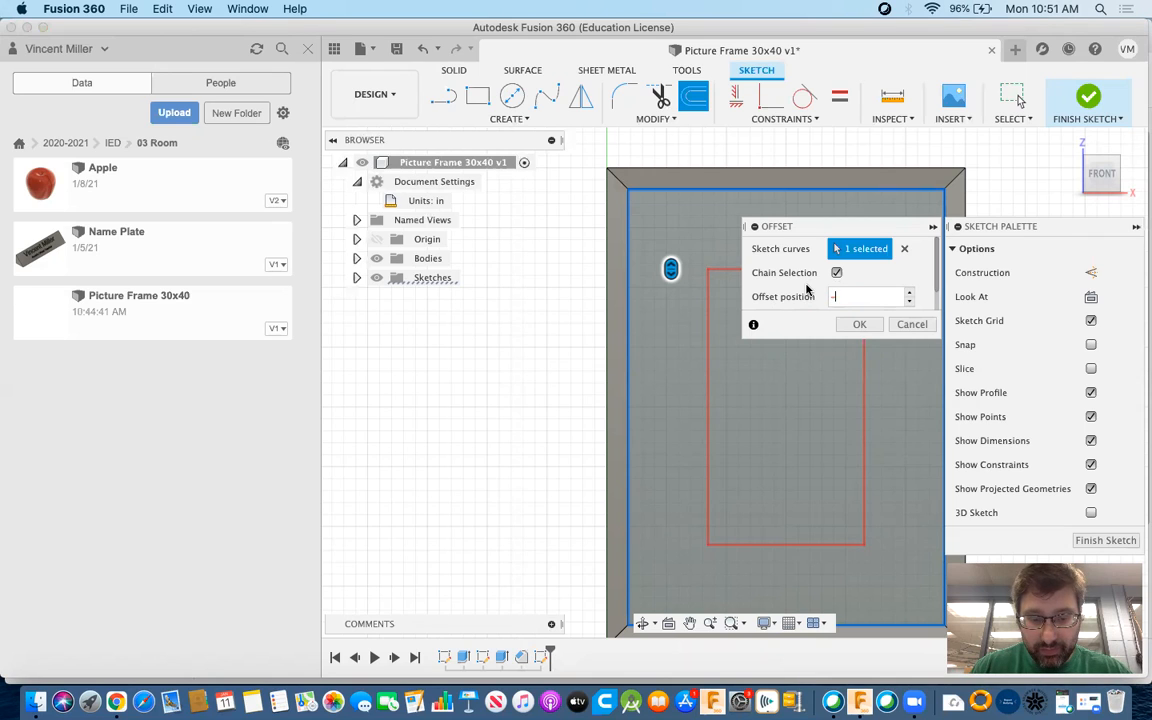
type("2.25")
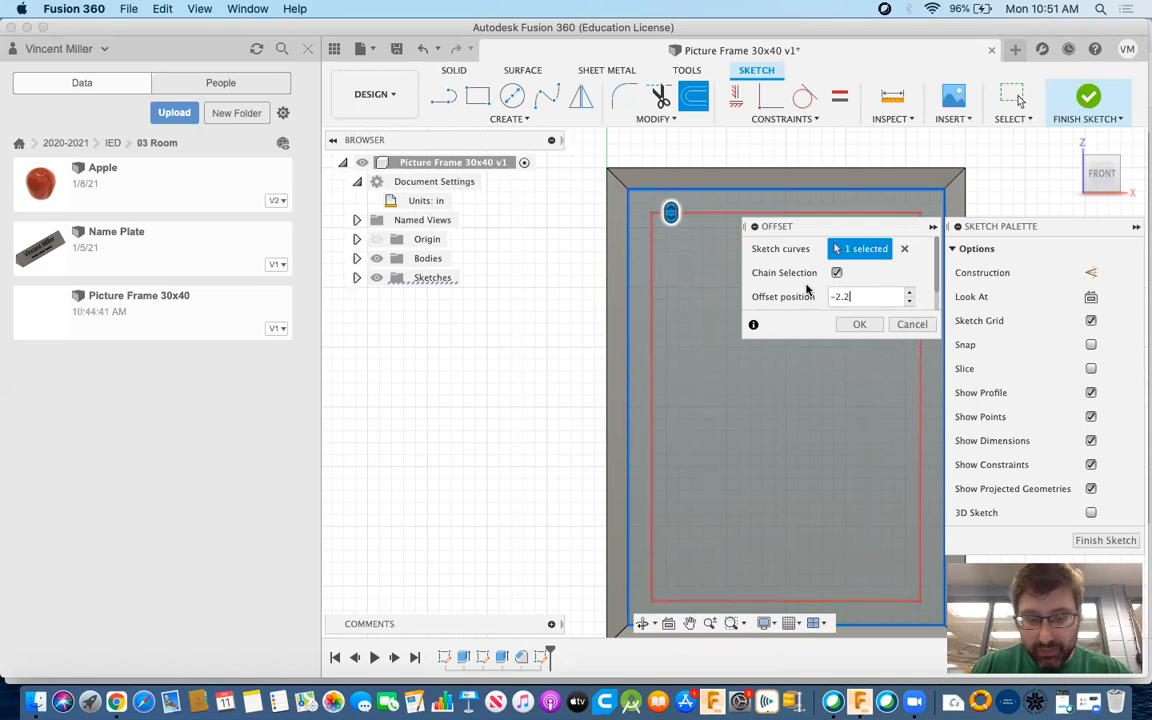
left_click(846, 318)
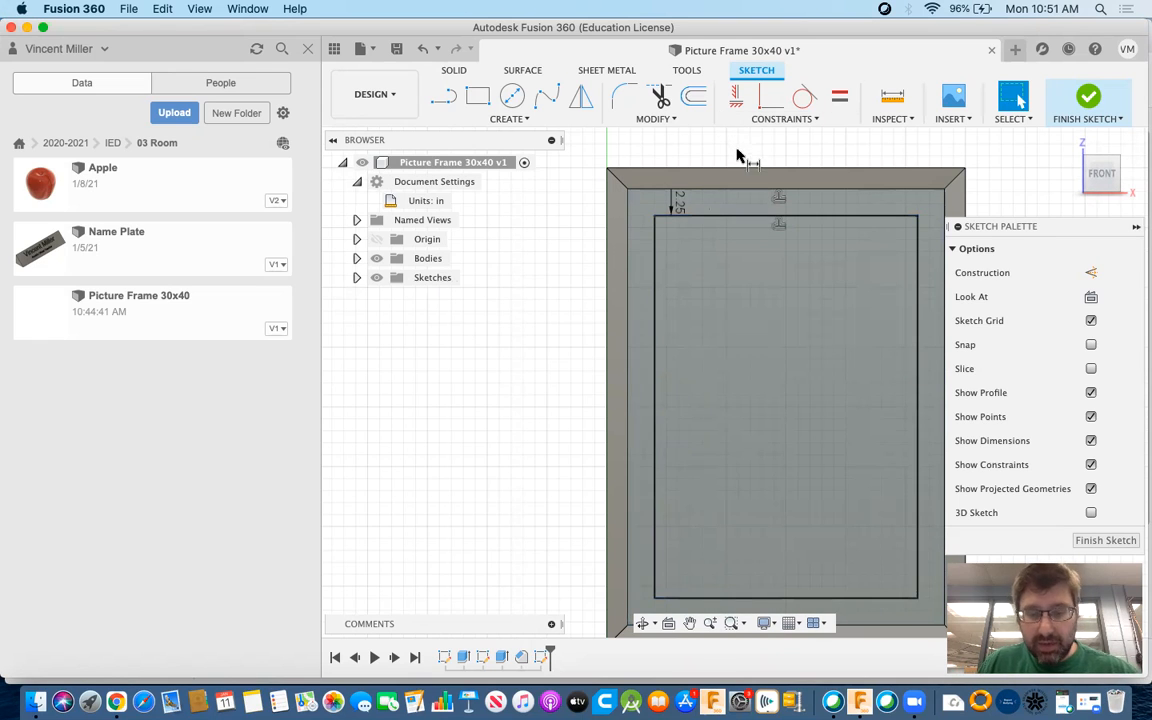
Step: Add driven dimensions for the height and width of the inset rectangle, placed outside the frame
left_click(644, 295)
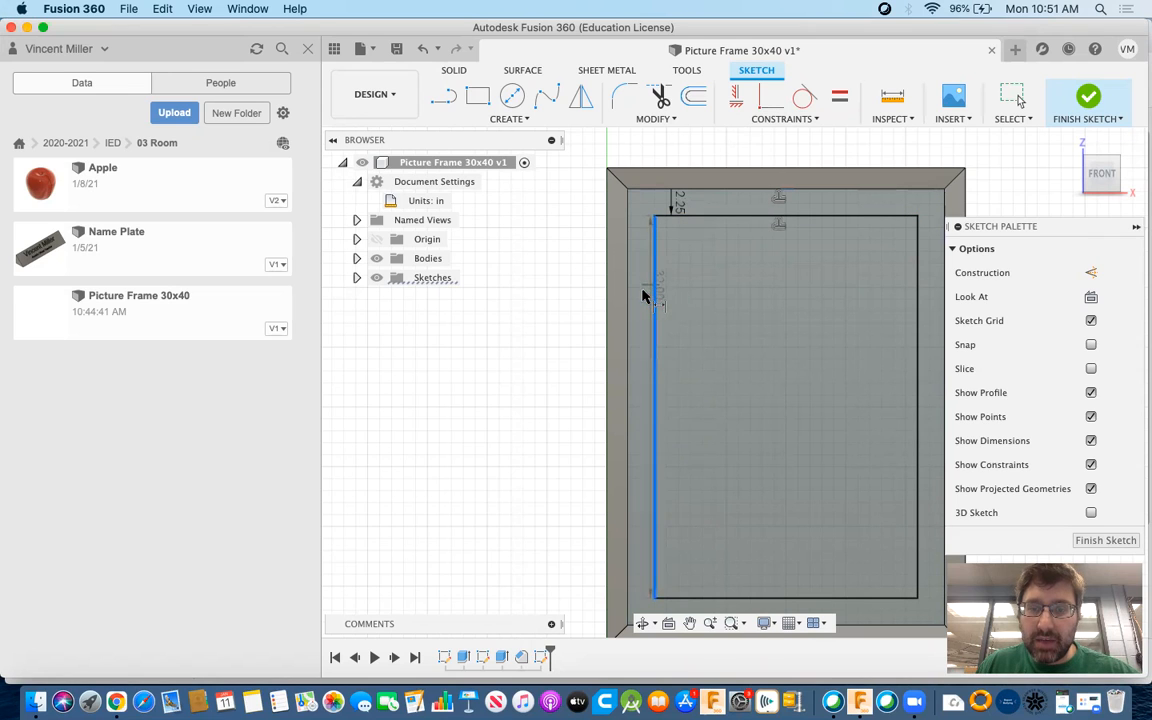
left_click(567, 324)
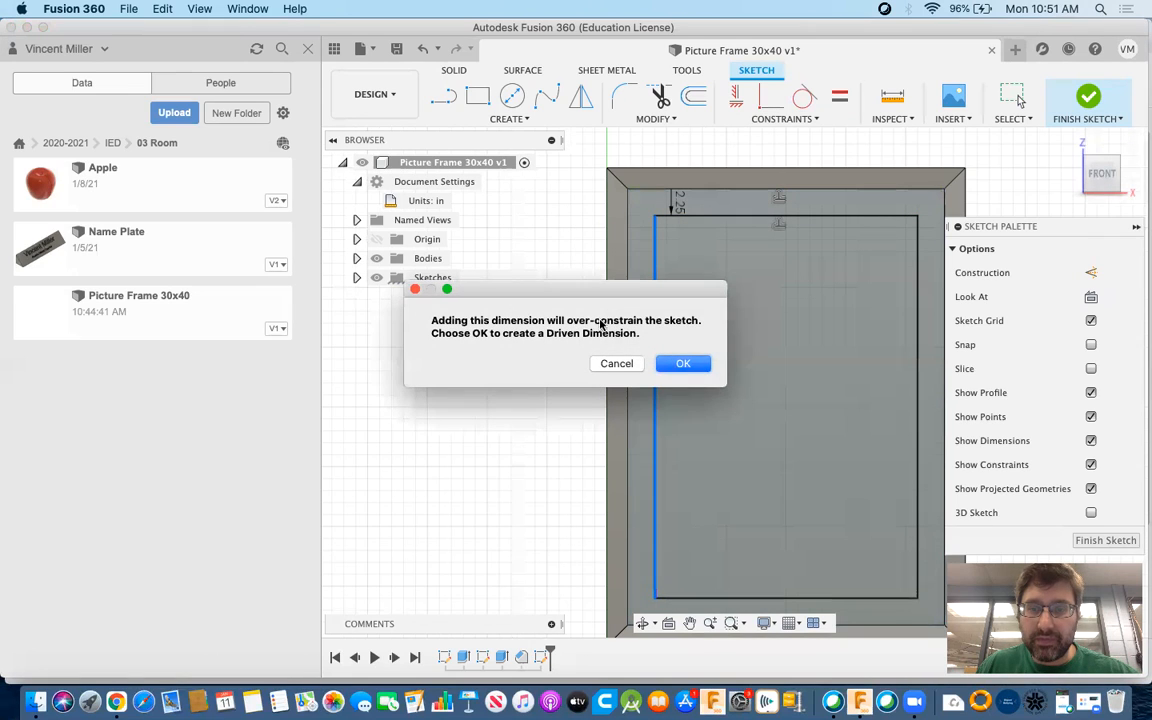
left_click(676, 363)
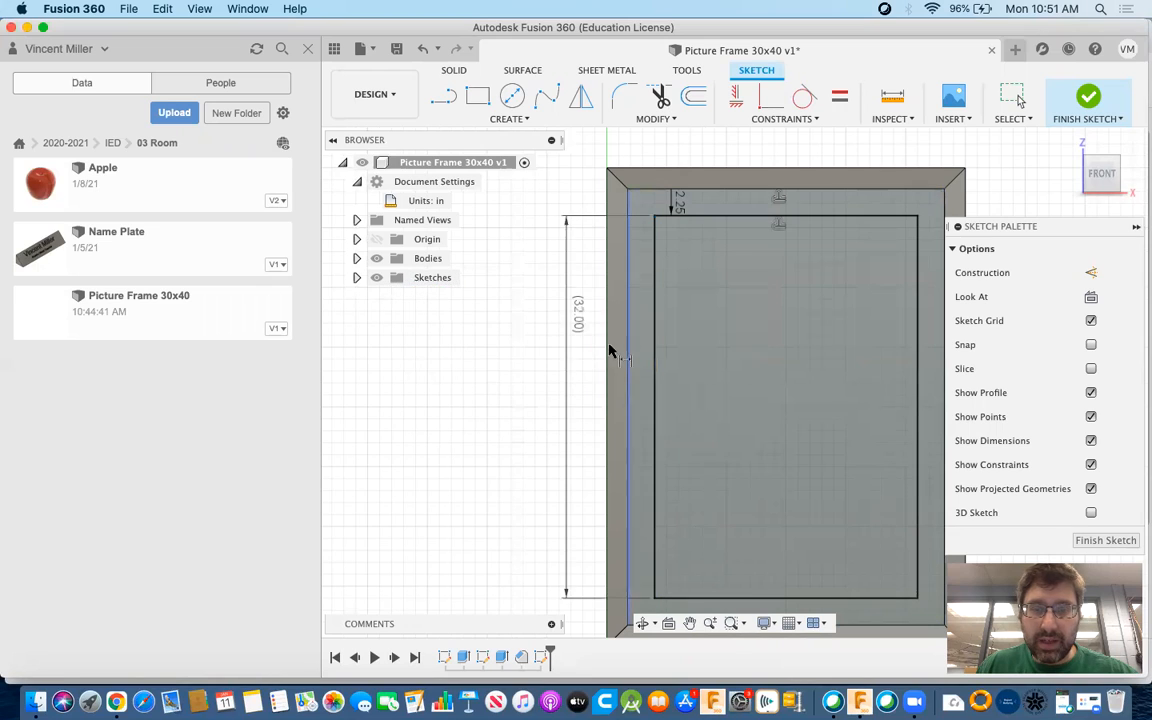
left_click(720, 216)
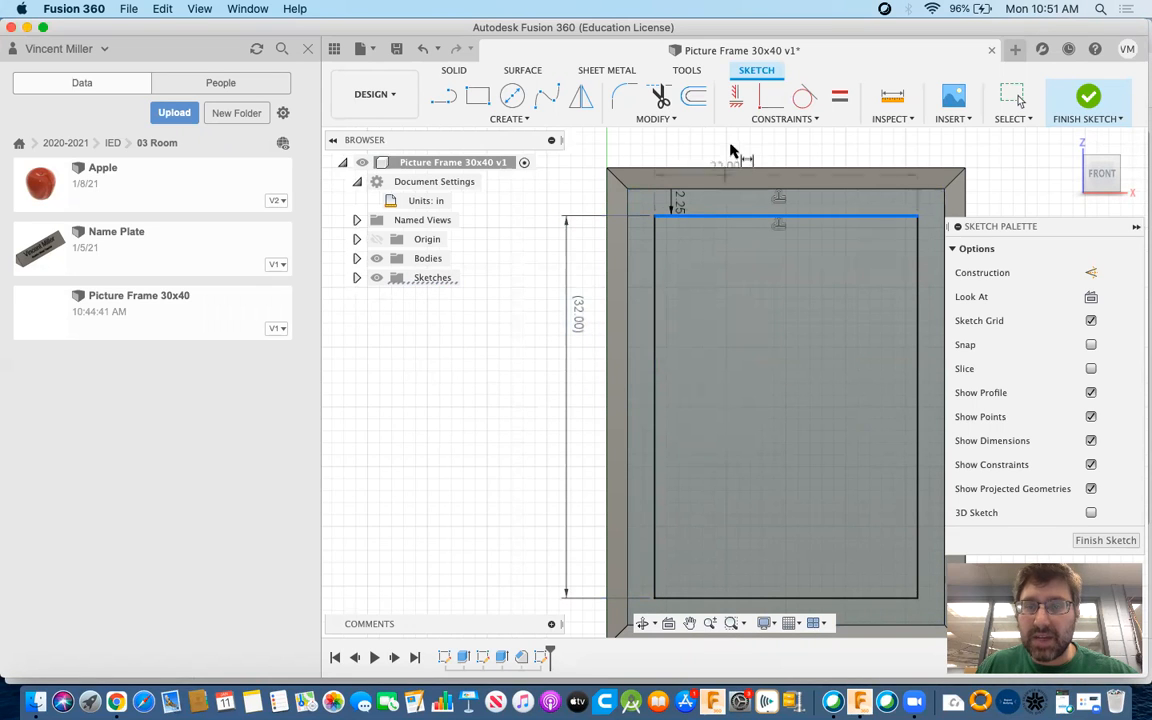
left_click(736, 147)
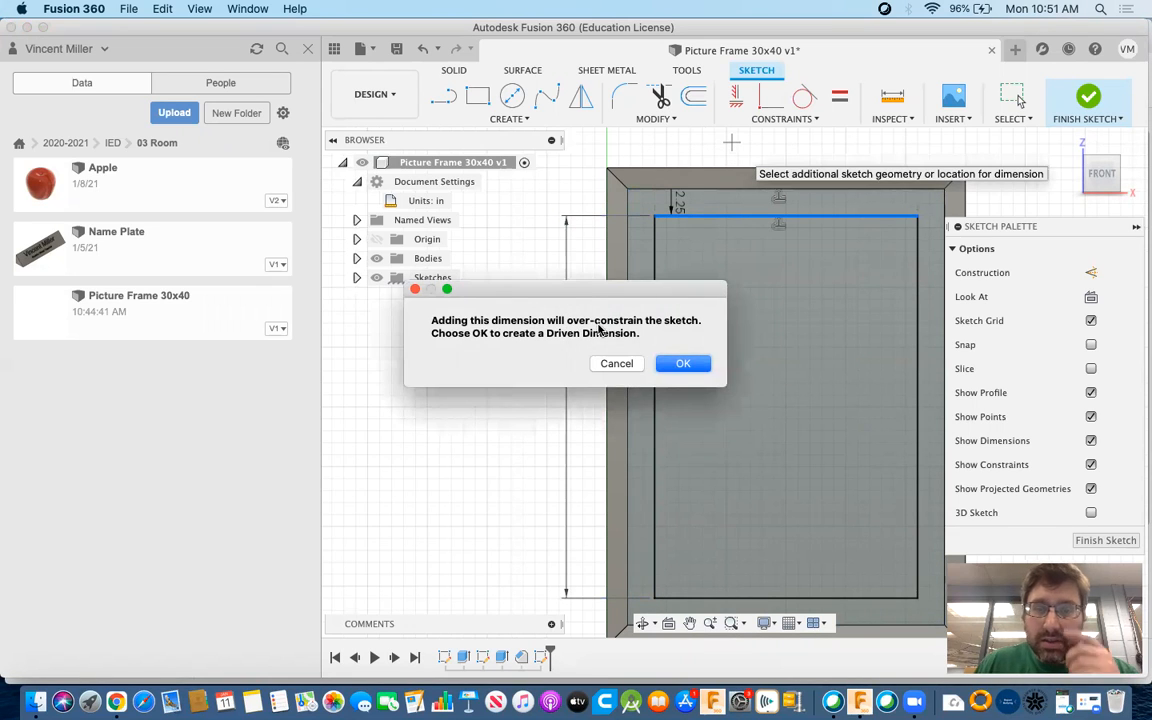
left_click(678, 366)
middle_click_drag(746, 168, 742, 190)
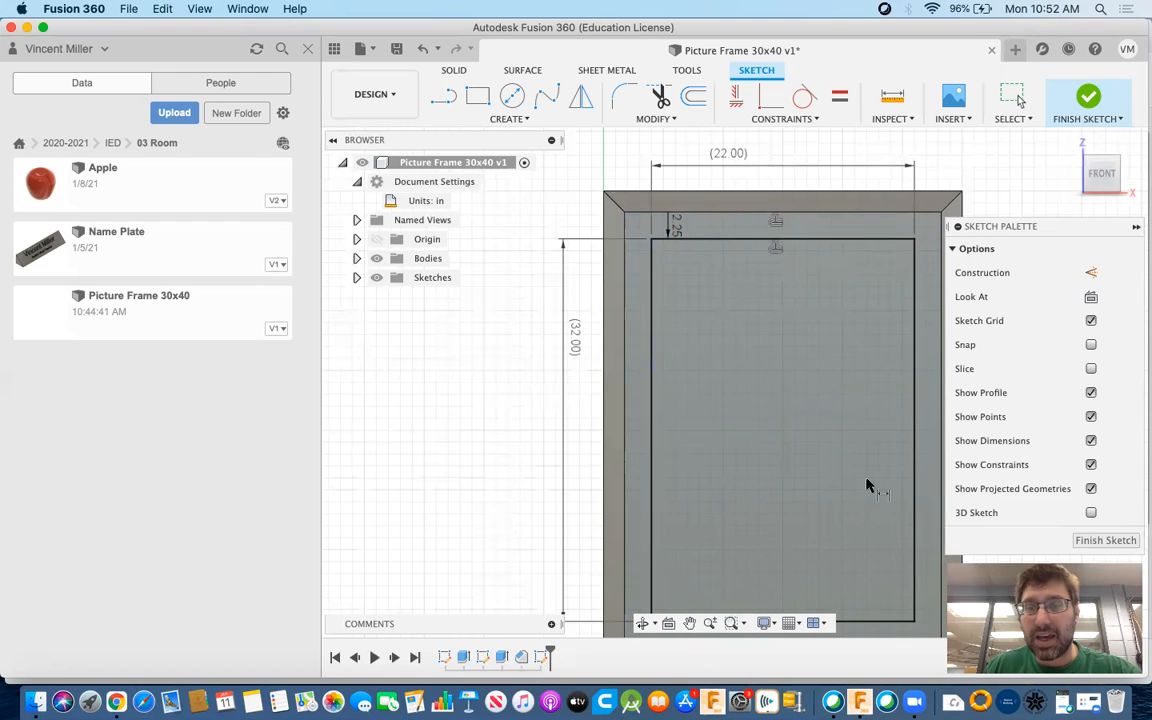
Step: Set the rectangle's offset dimension to -2.50 in, compare its size with the mat openings listed in Chrome, and finish the sketch
double_click(677, 231)
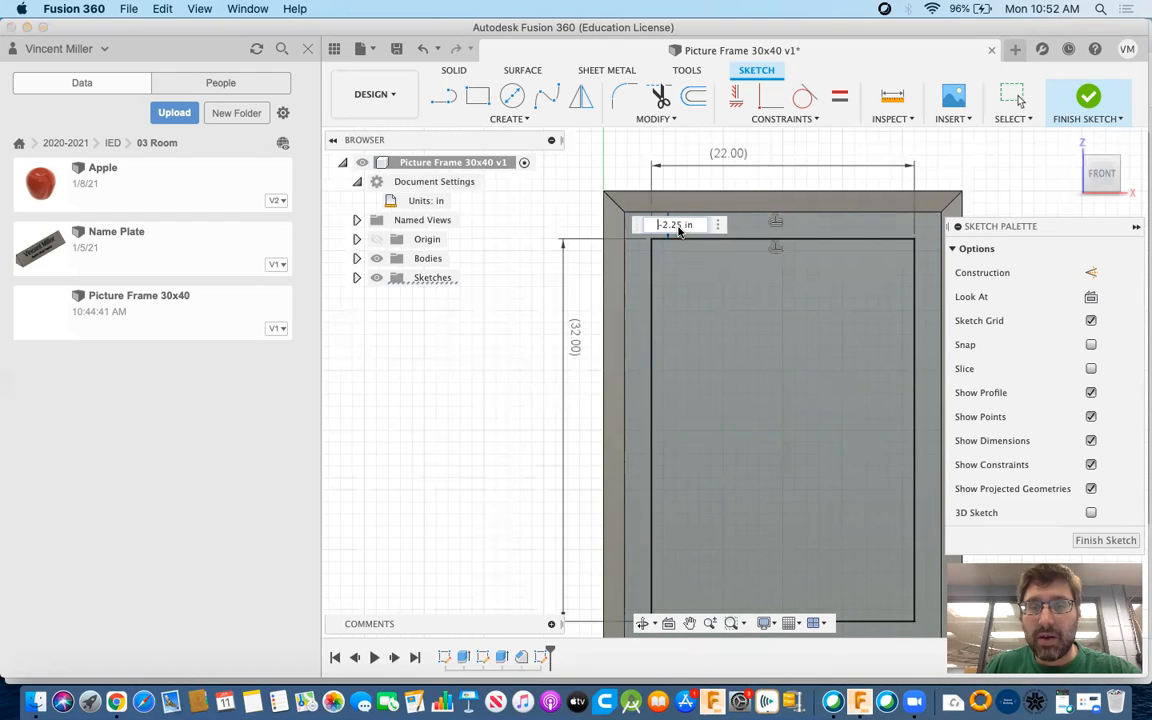
left_click(676, 225)
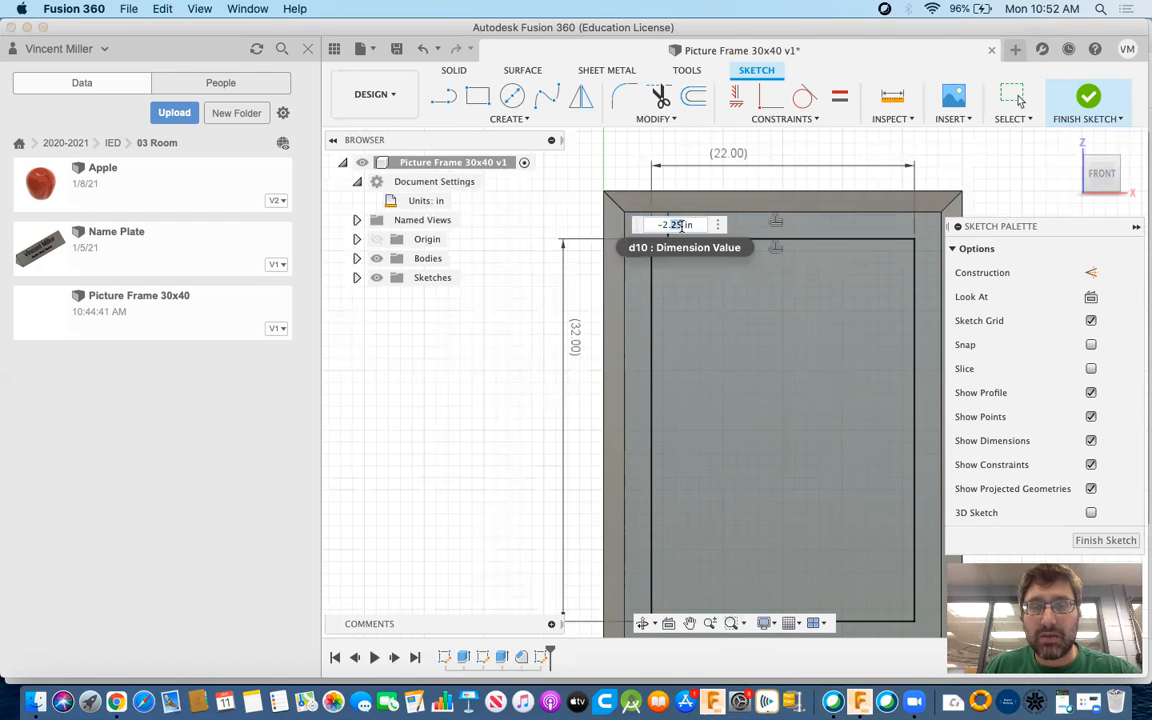
type("50")
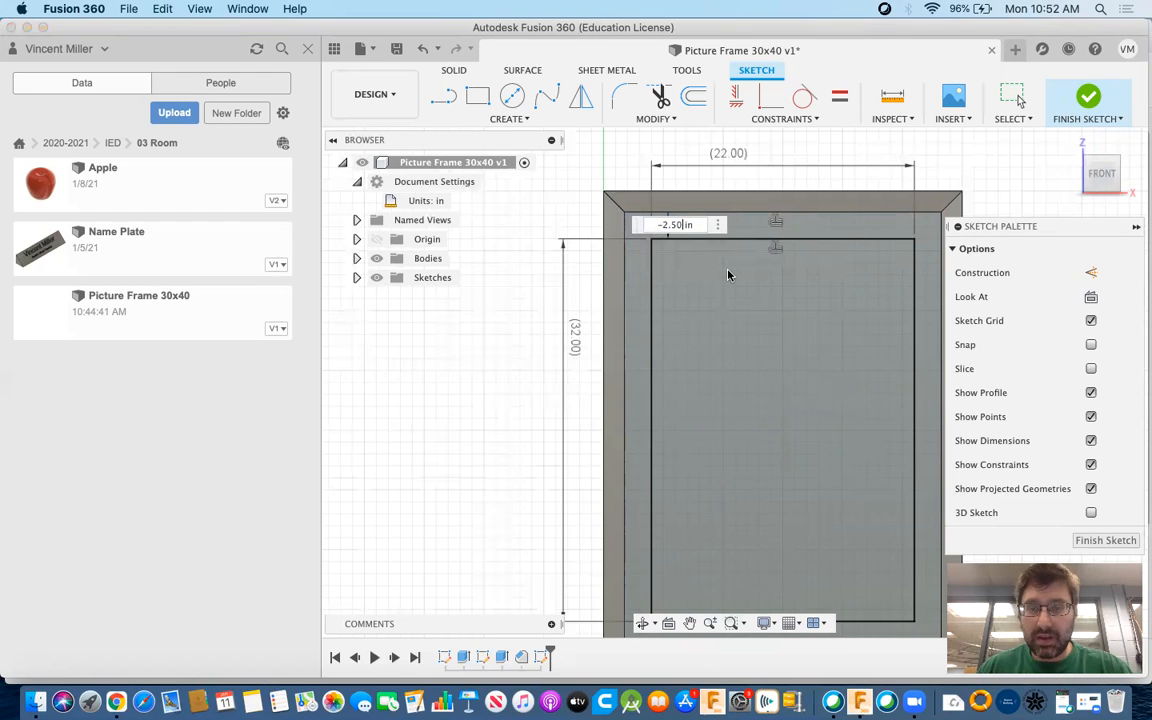
key("Return")
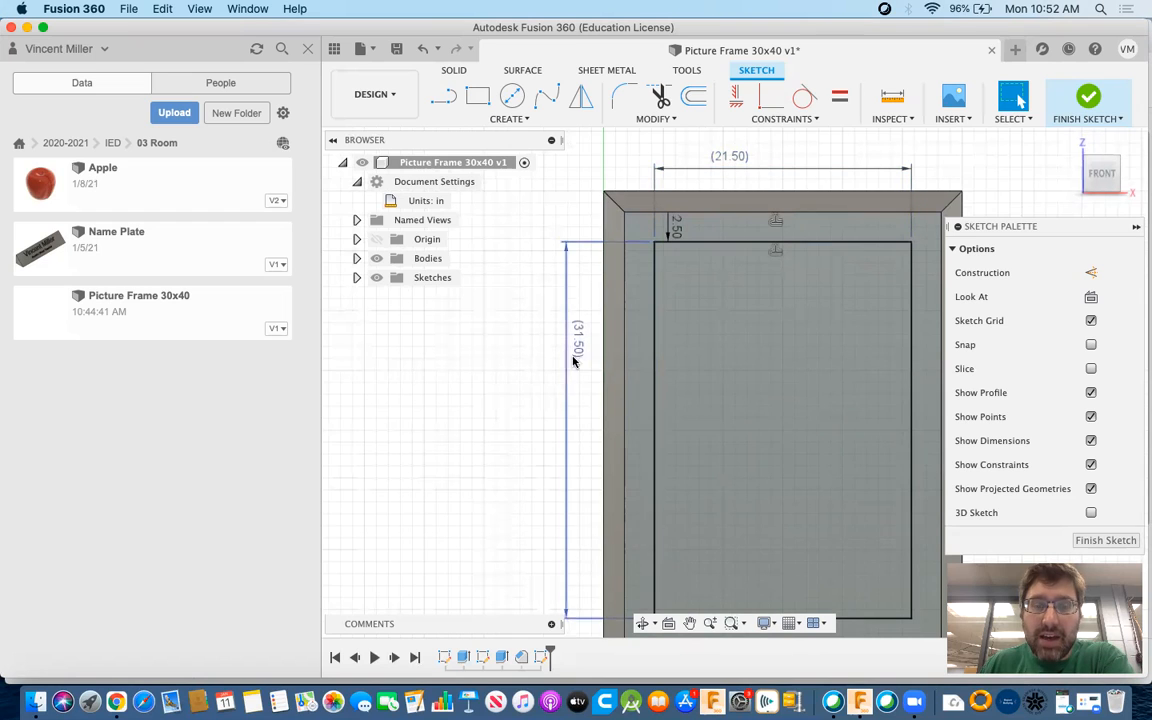
left_click(116, 701)
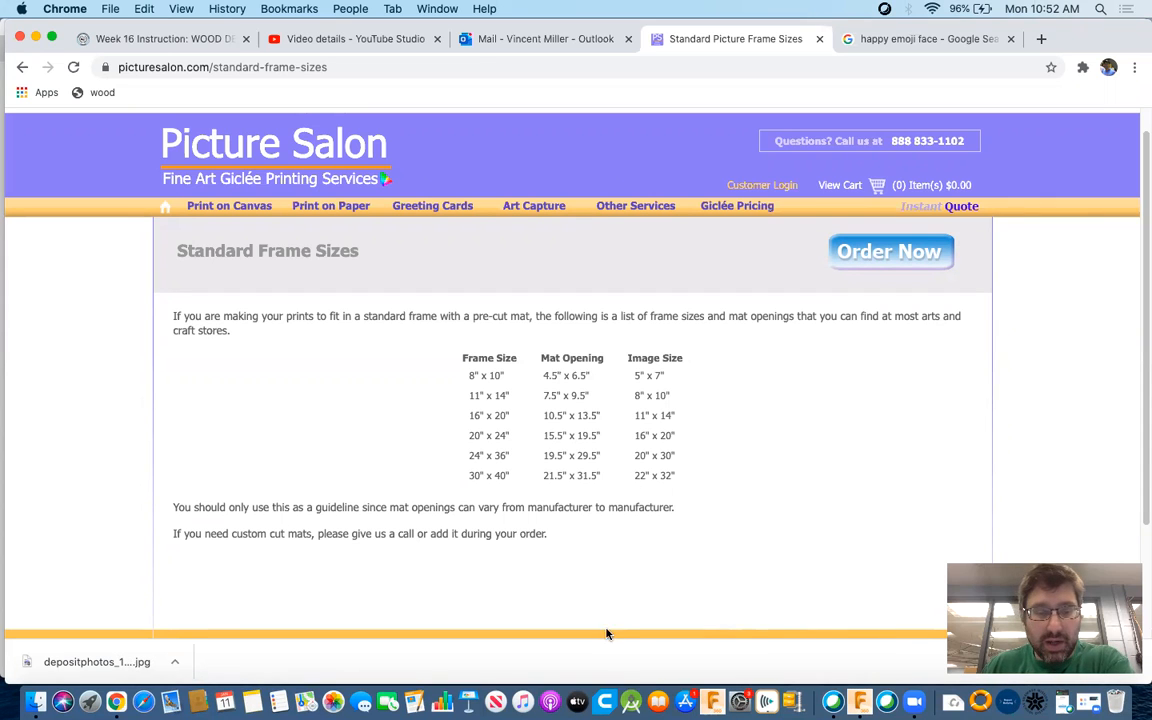
left_click(859, 701)
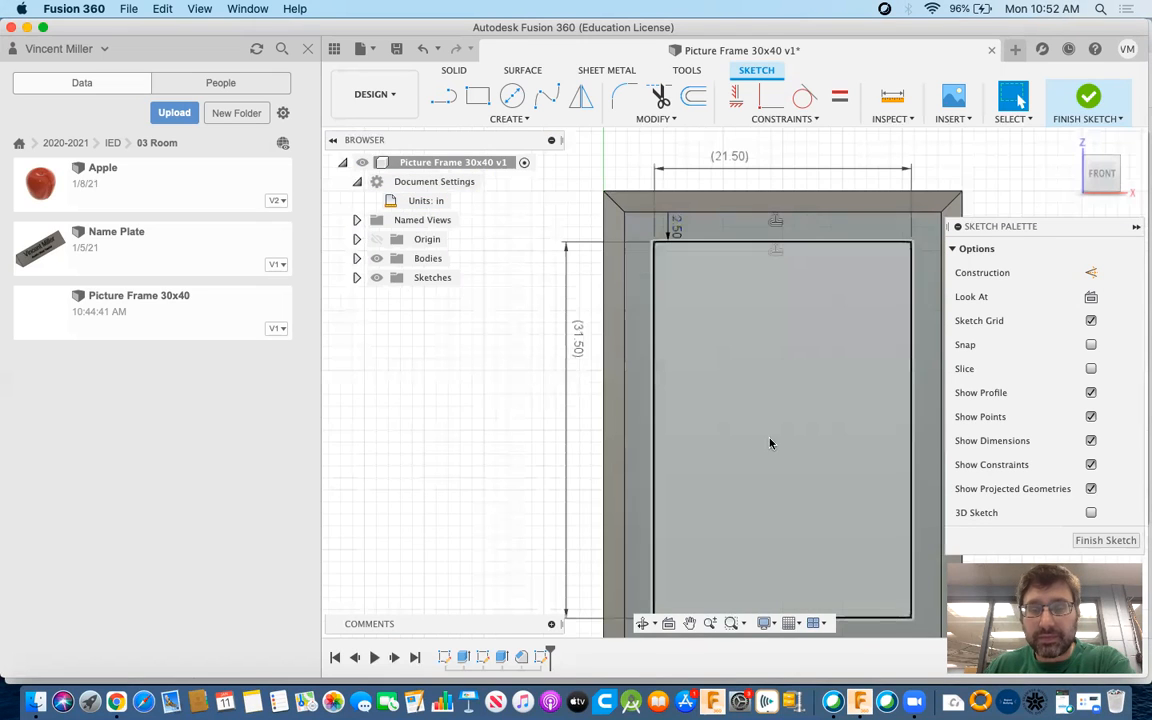
left_click(1092, 101)
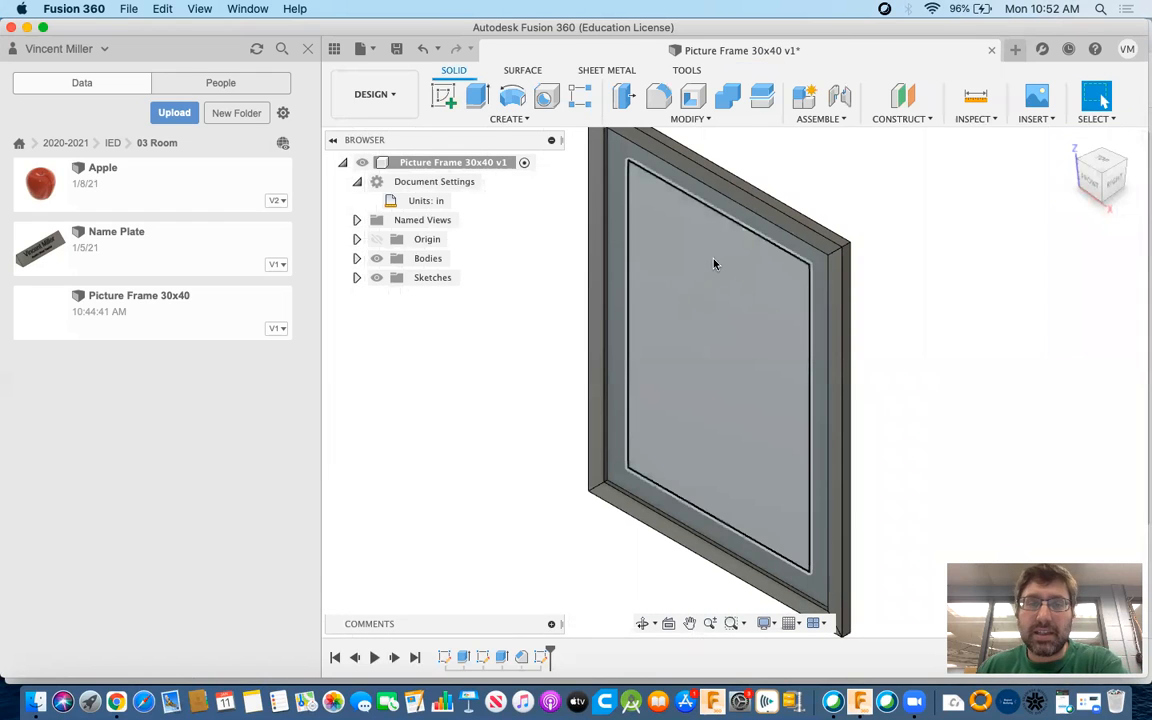
Step: Extrude the inset rectangle -0.15 in as a cut into the panel
left_click(479, 100)
left_click(660, 288)
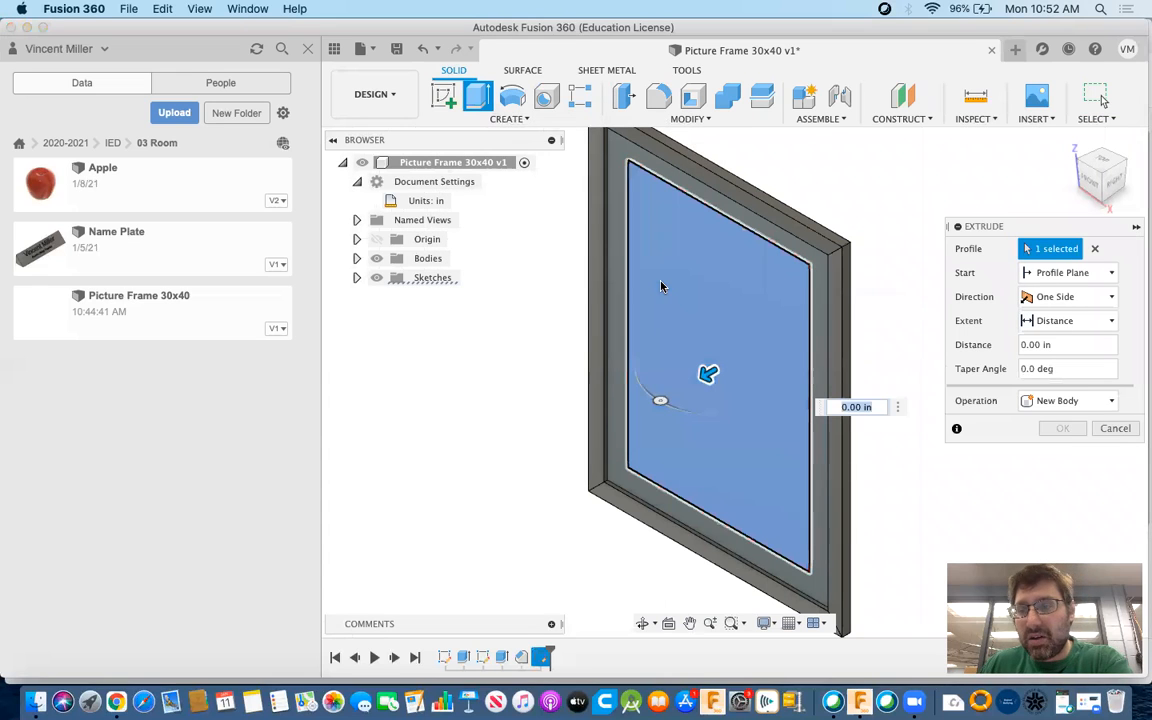
key("BackSpace")
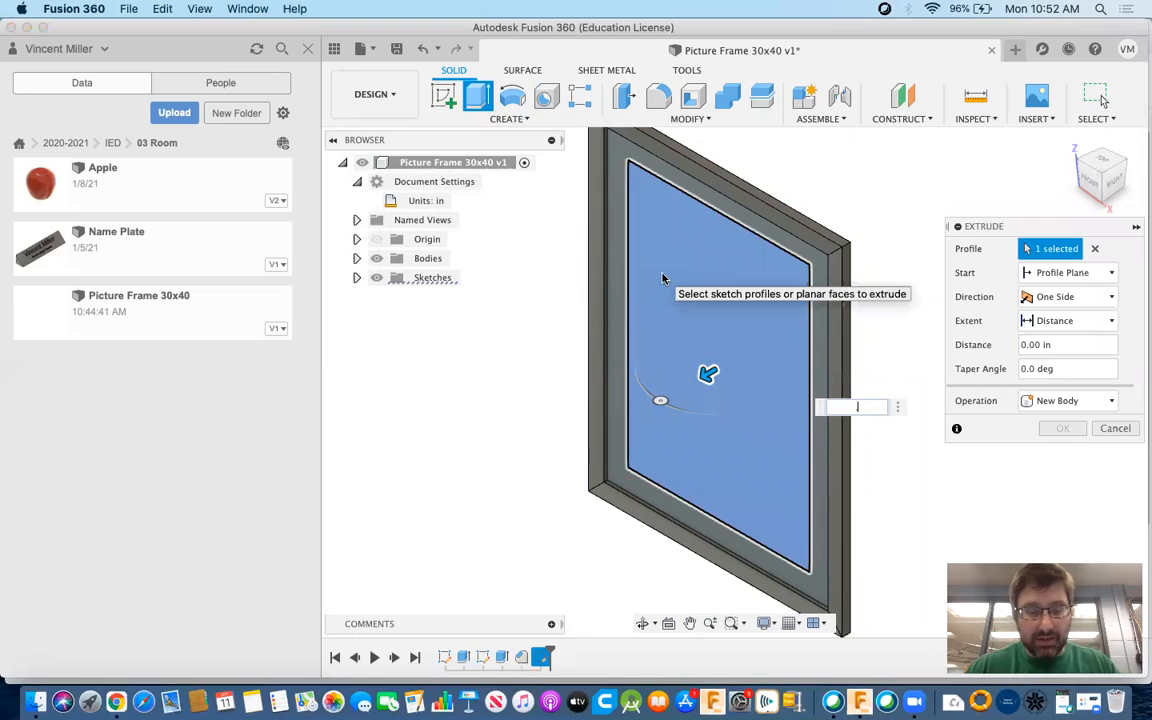
type(".15")
key("Return")
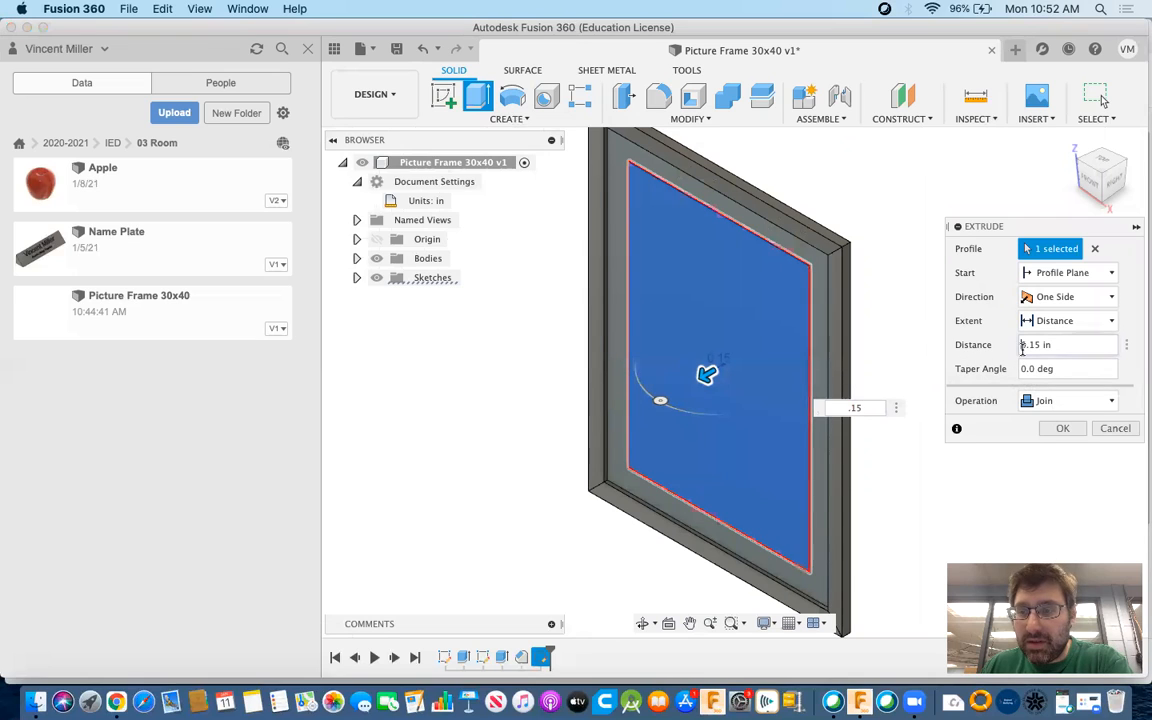
type("-")
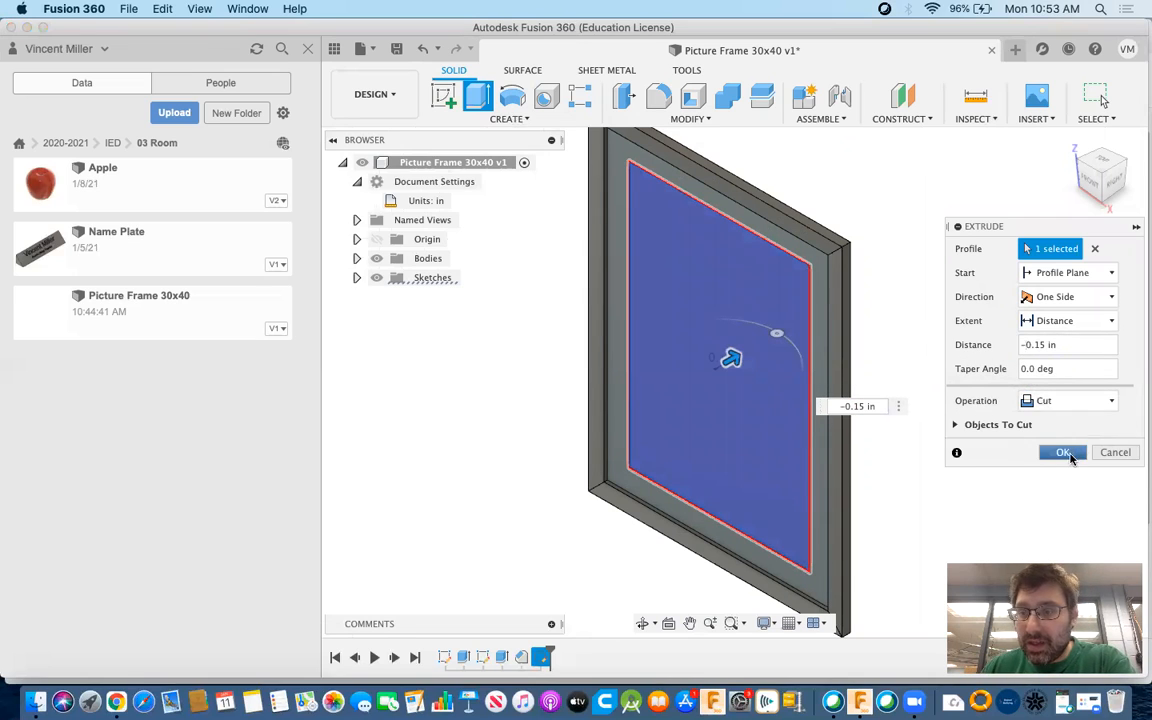
left_click(1062, 452)
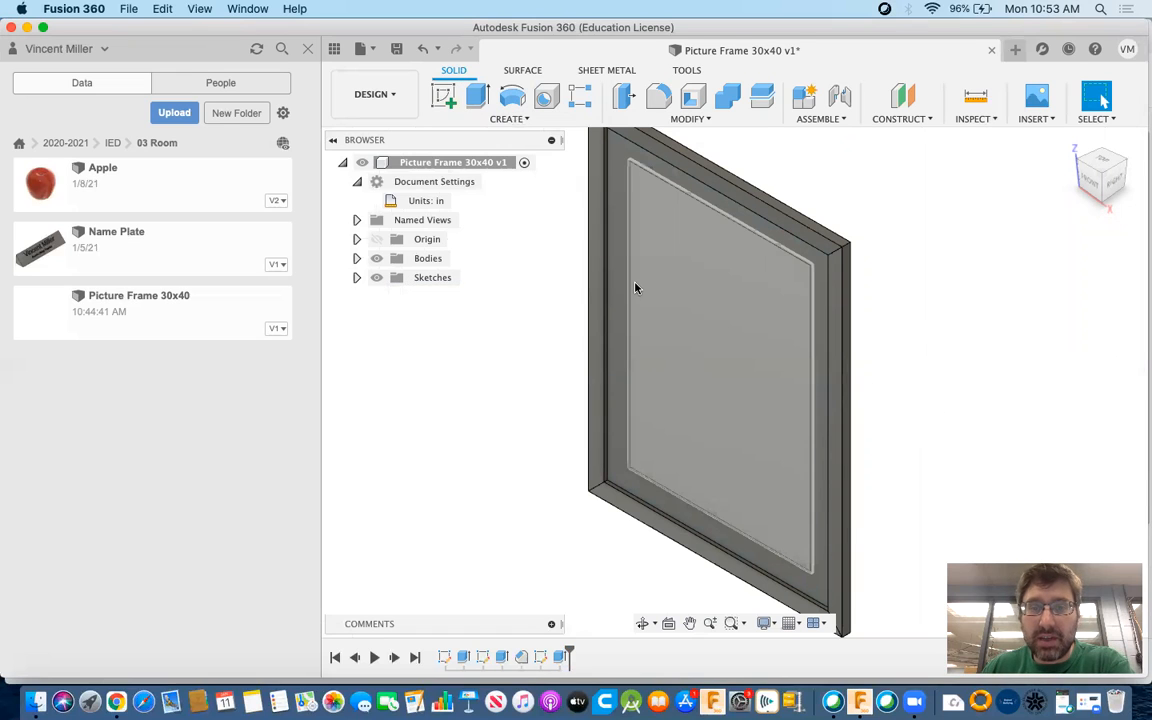
Step: Start a Chamfer on the frame model and set its type to Equal Distance
scroll(625, 375, "up", 5)
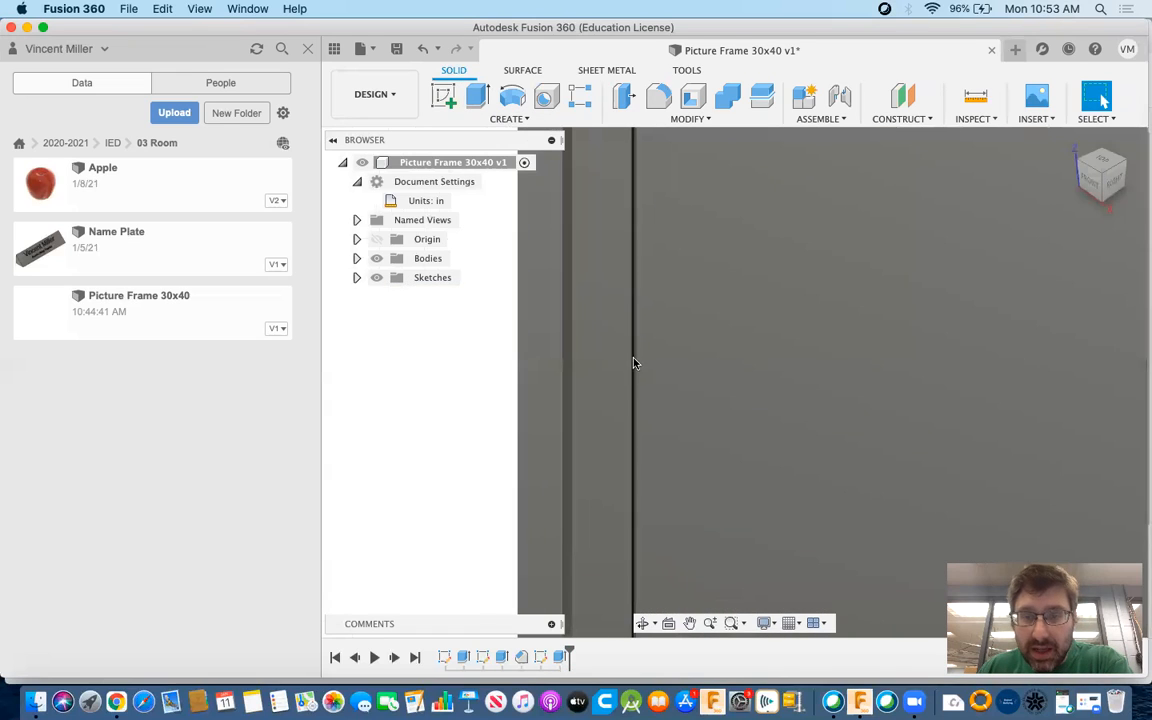
scroll(634, 357, "up", 3)
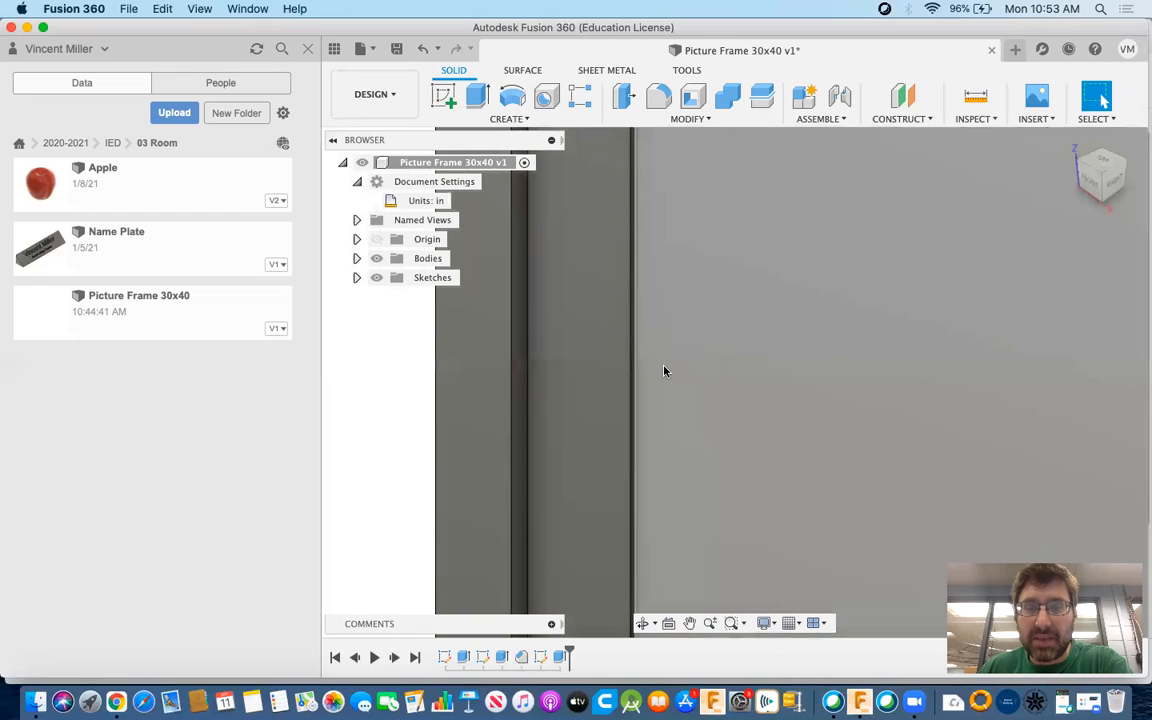
scroll(664, 370, "down", 5)
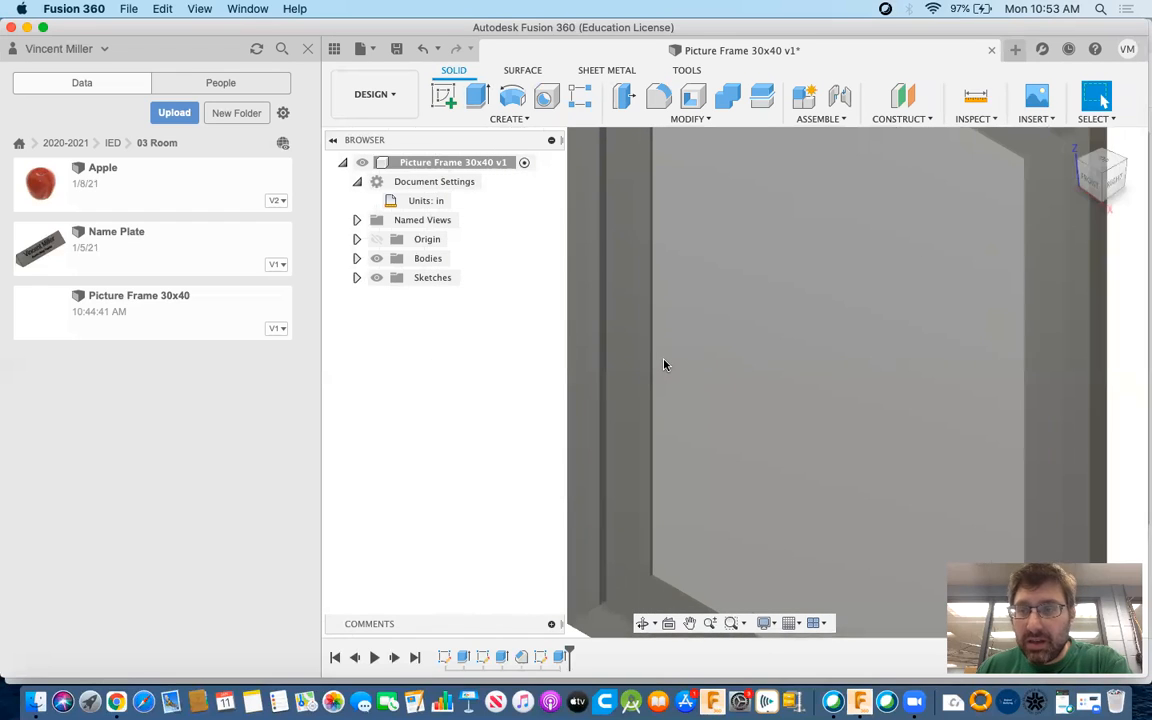
scroll(664, 364, "down", 3)
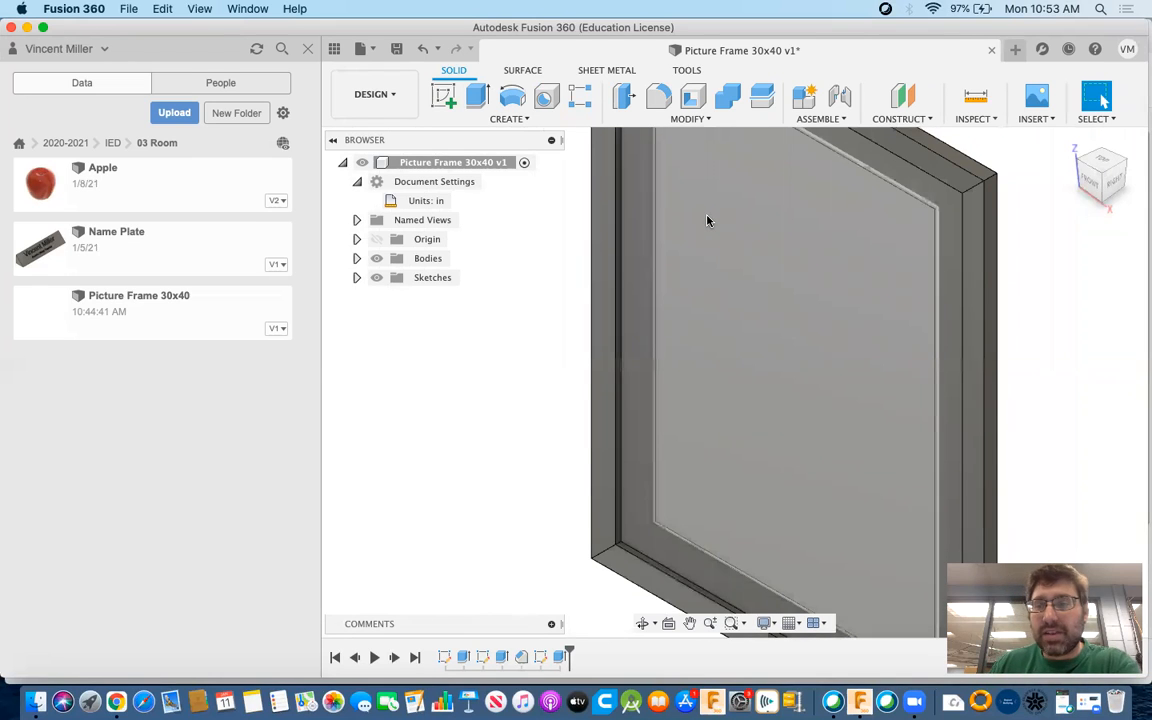
left_click(697, 119)
left_click(652, 171)
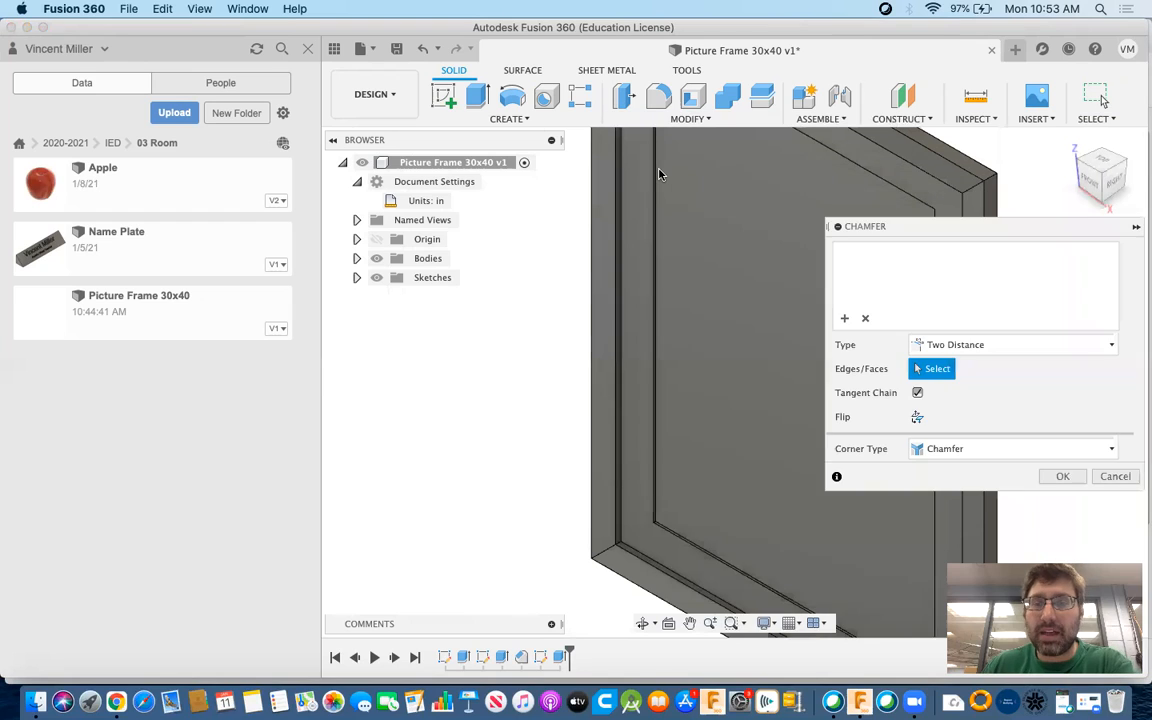
left_click(955, 345)
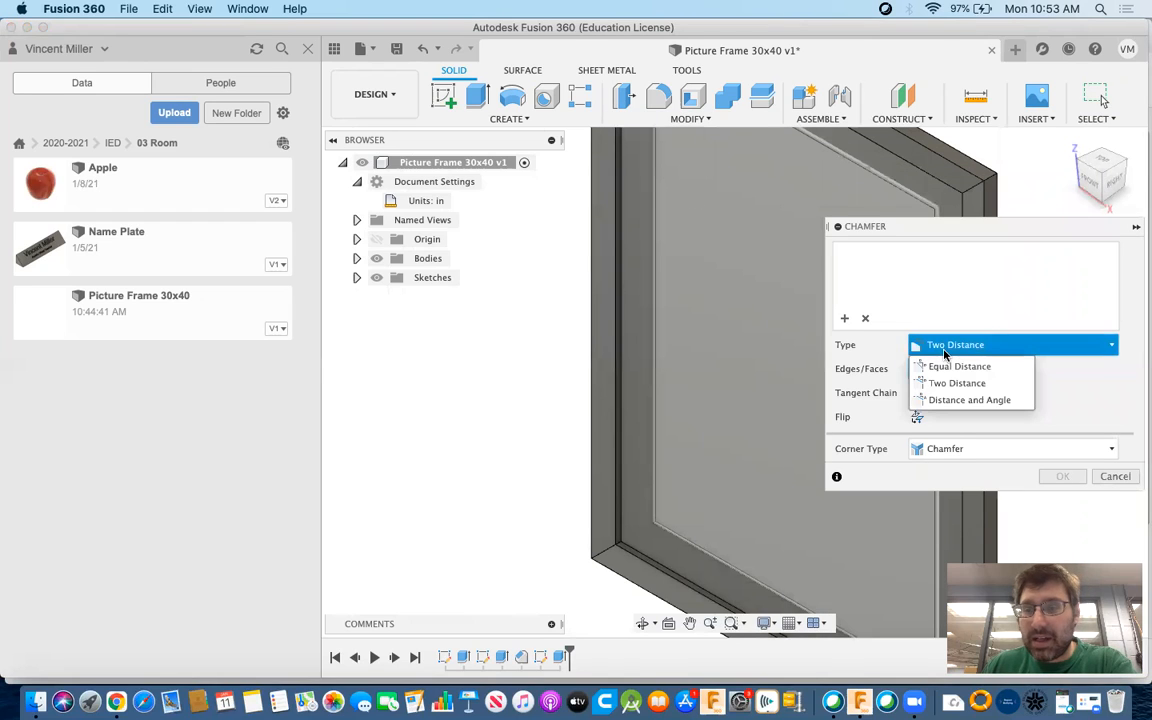
left_click(955, 366)
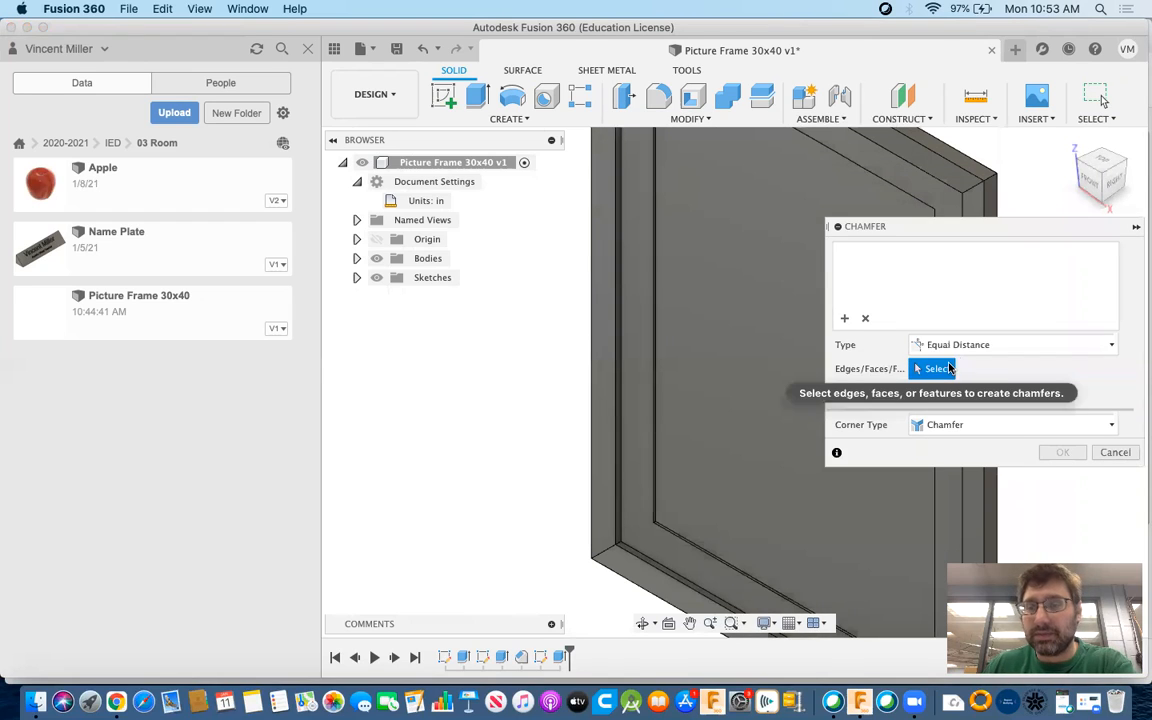
Step: Select all four outer edges of the recessed mat opening for the chamfer
scroll(660, 265, "up", 5)
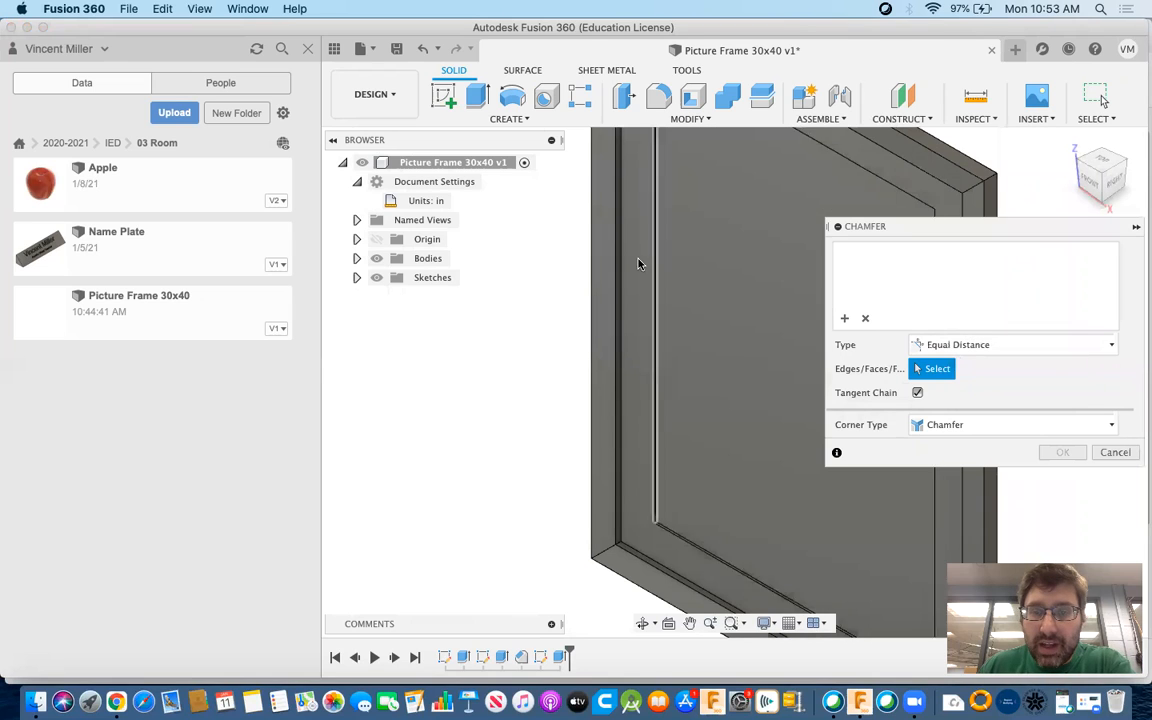
scroll(655, 262, "up", 2)
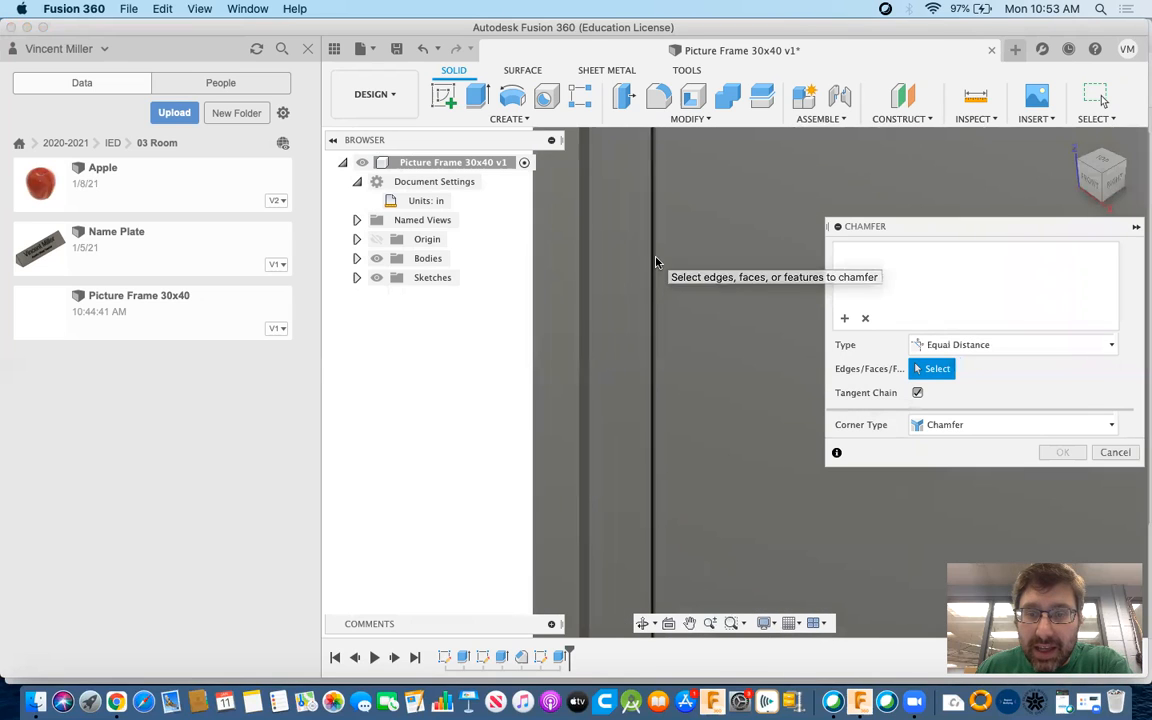
left_click(652, 272)
scroll(660, 273, "down", 4)
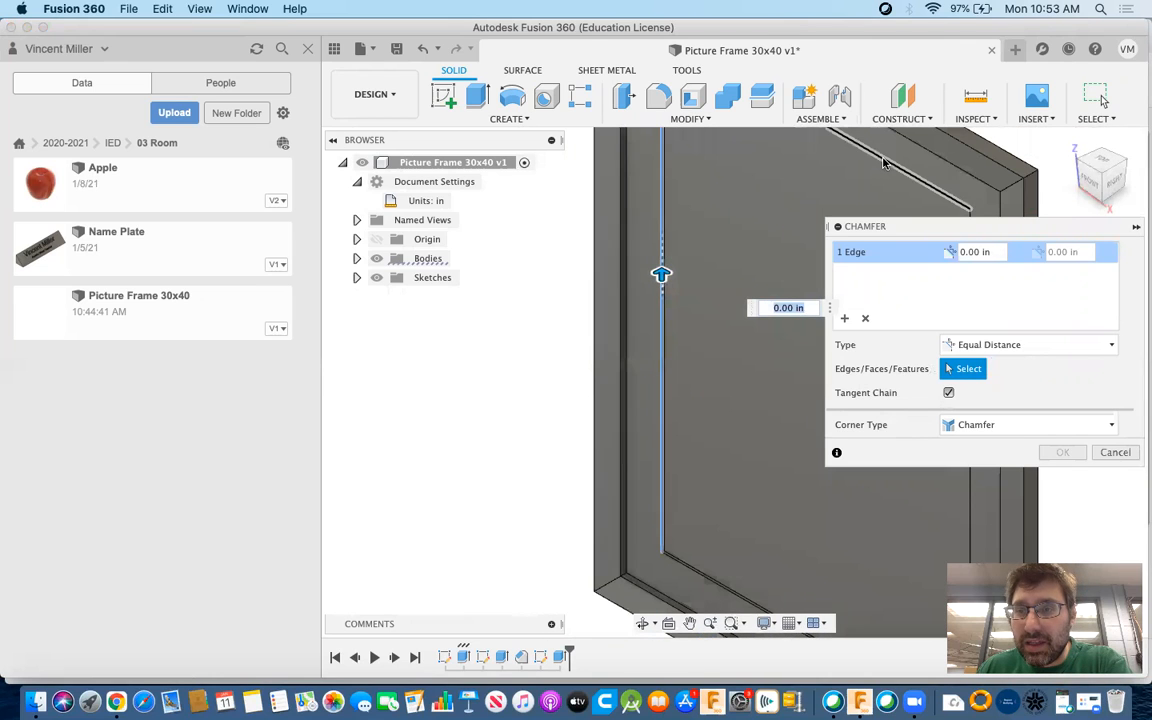
left_click(883, 160)
middle_click_drag(760, 380, 771, 208)
scroll(737, 414, "up", 4)
scroll(734, 418, "down", 2)
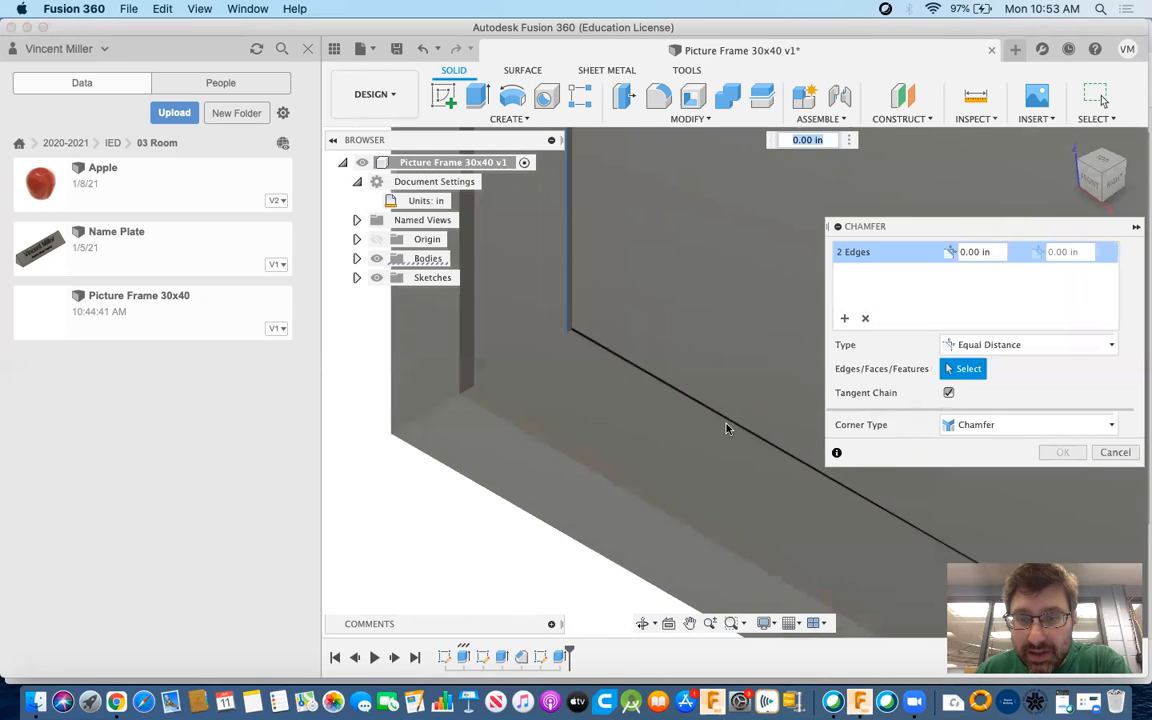
left_click(730, 428)
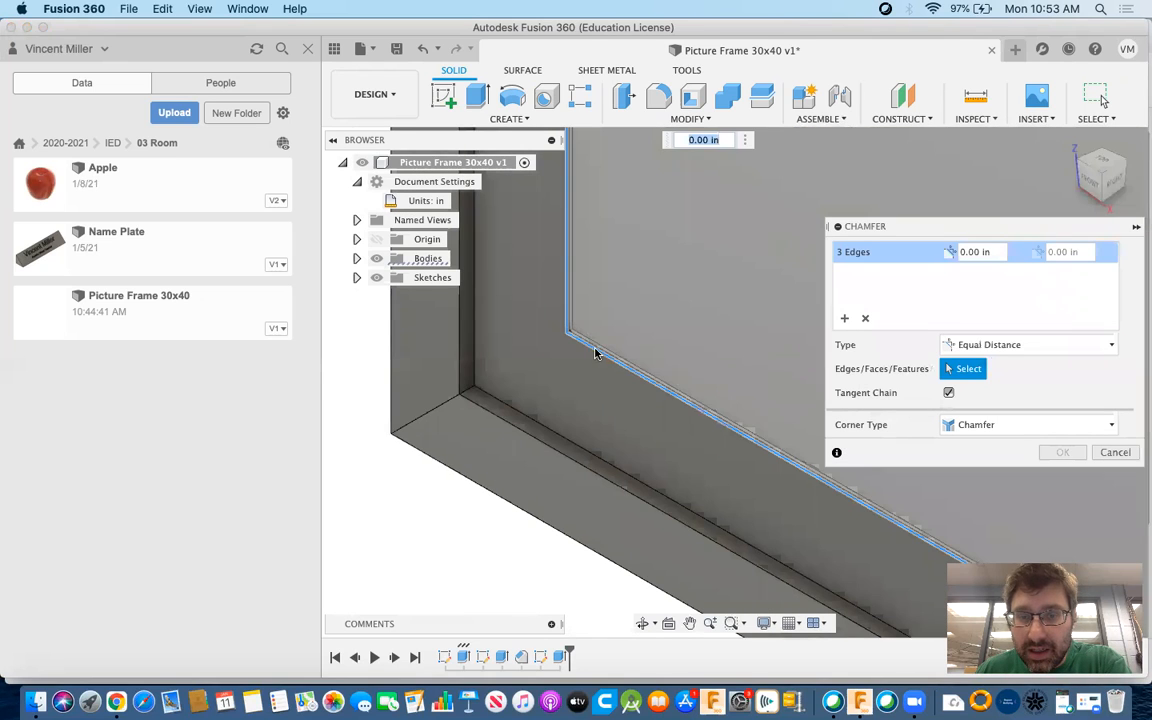
scroll(595, 353, "down", 5)
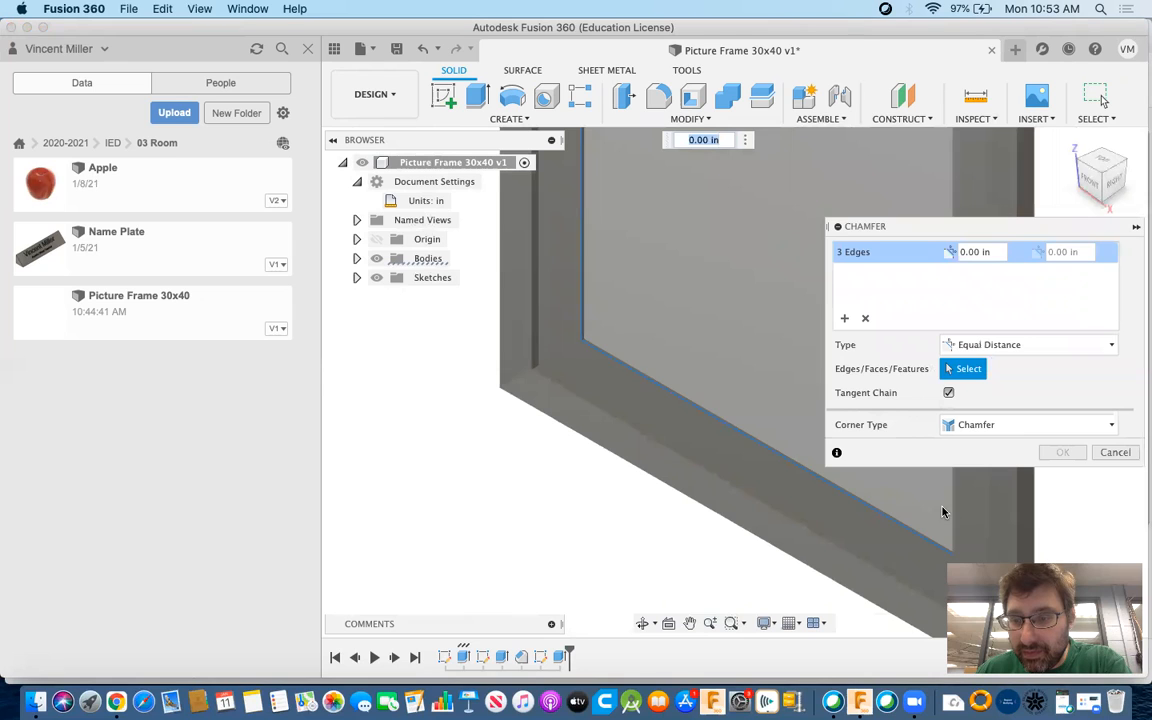
left_click(952, 505)
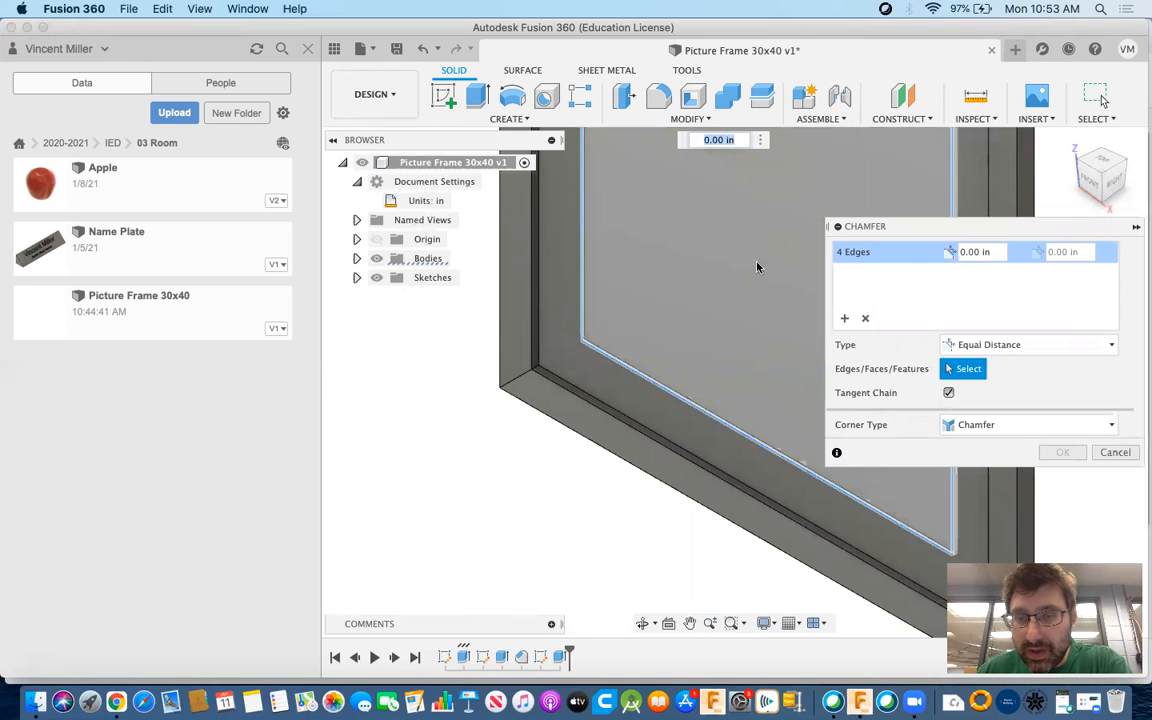
Step: Set the chamfer distance of the four mat opening edges to 0.15 in and apply it
middle_click_drag(771, 249, 727, 443)
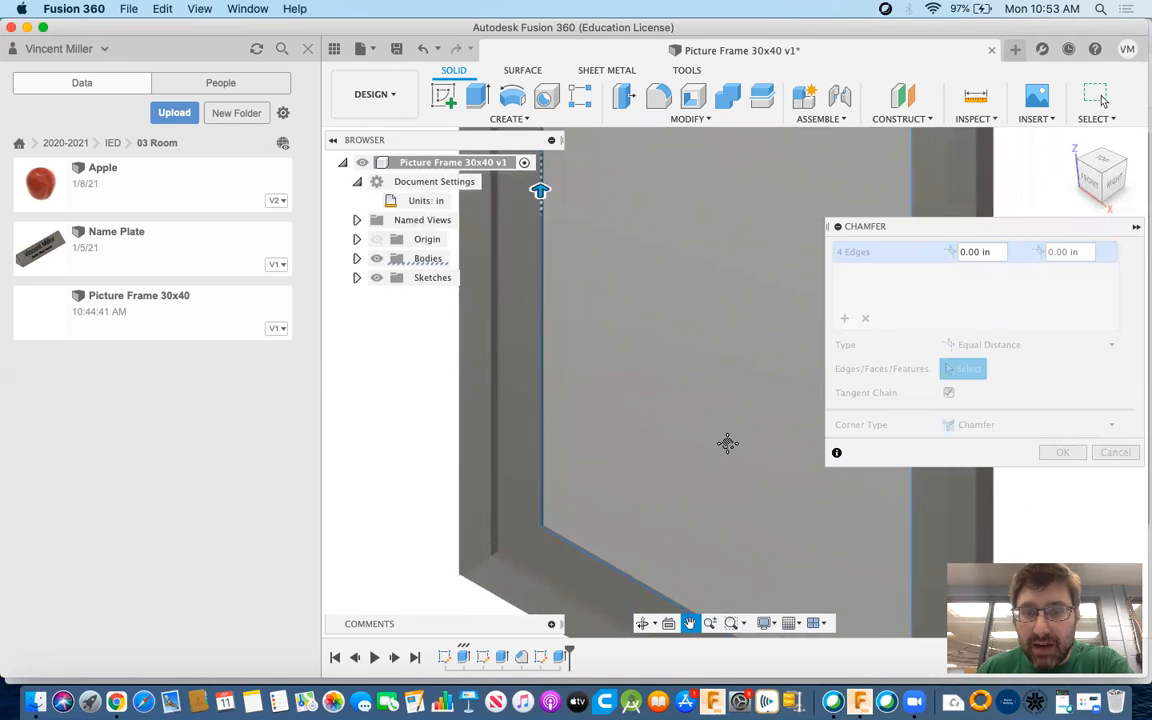
scroll(716, 452, "down", 4)
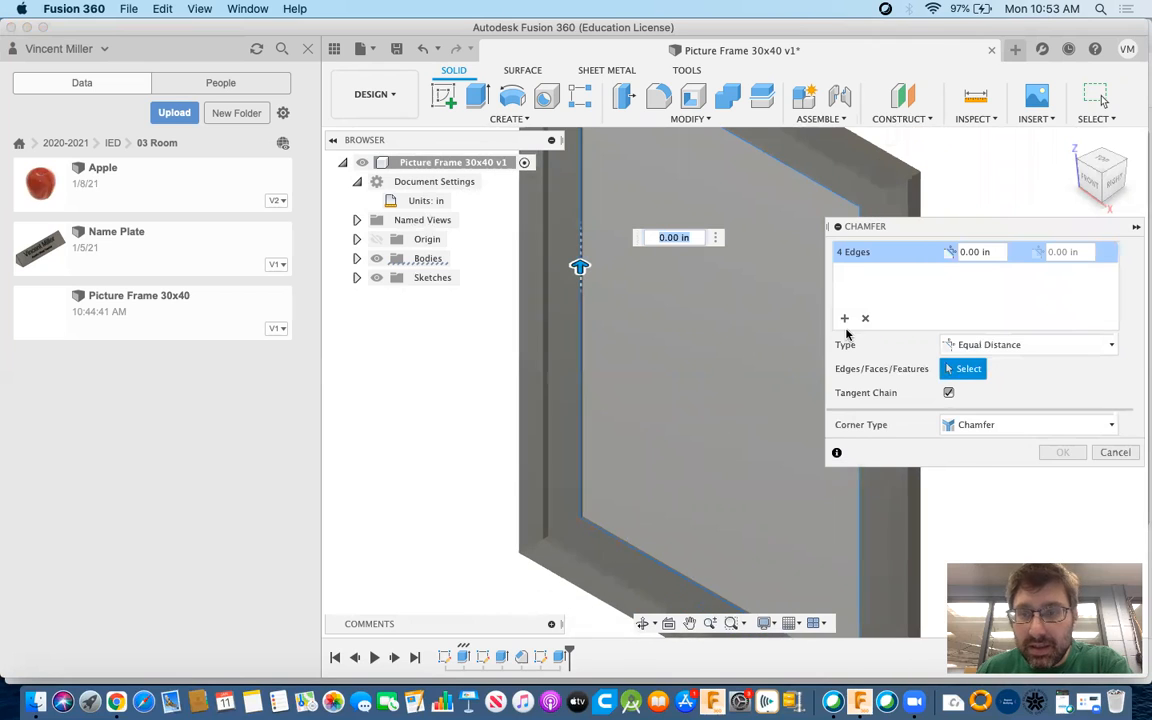
left_click(980, 251)
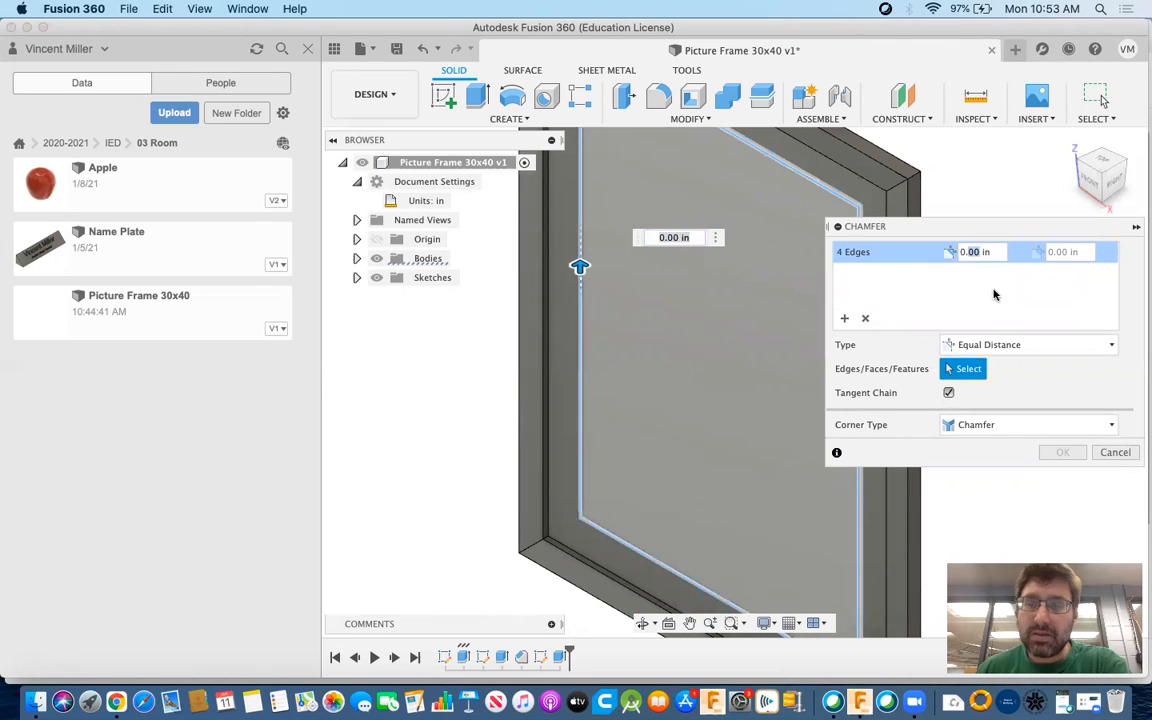
type("0.15")
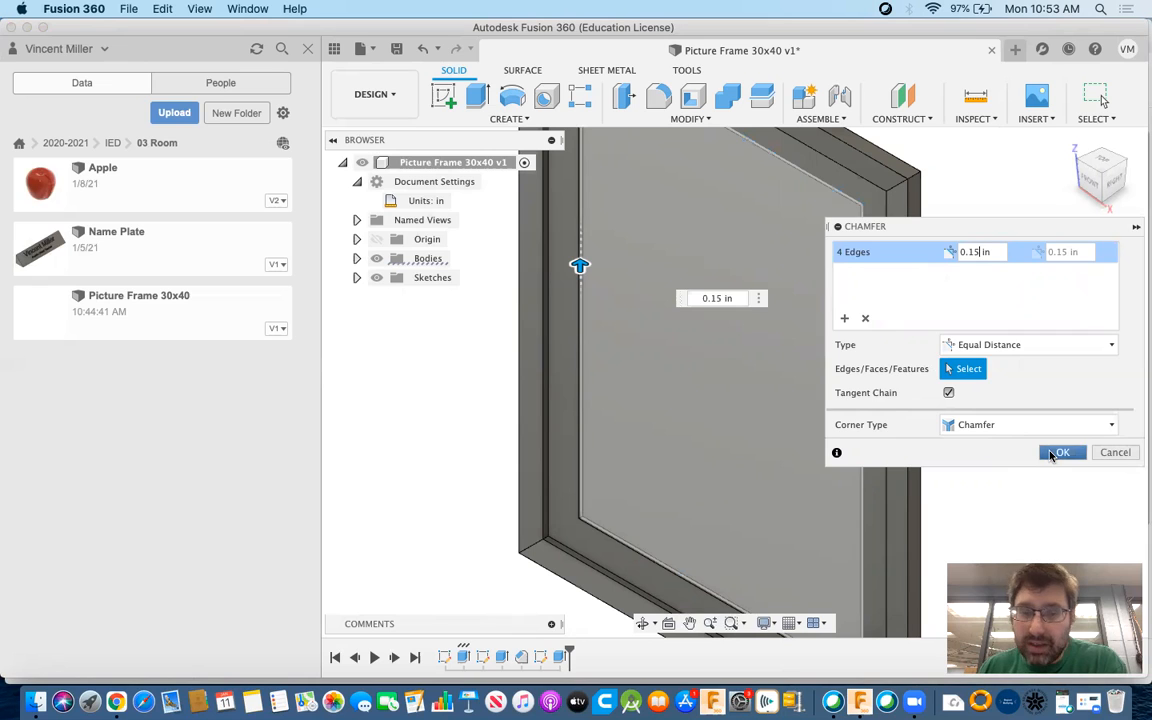
left_click(1060, 452)
Step: Examine the chamfered corner of the mat opening up close and turn the frame to a landscape-oriented isometric view
scroll(580, 522, "up", 10)
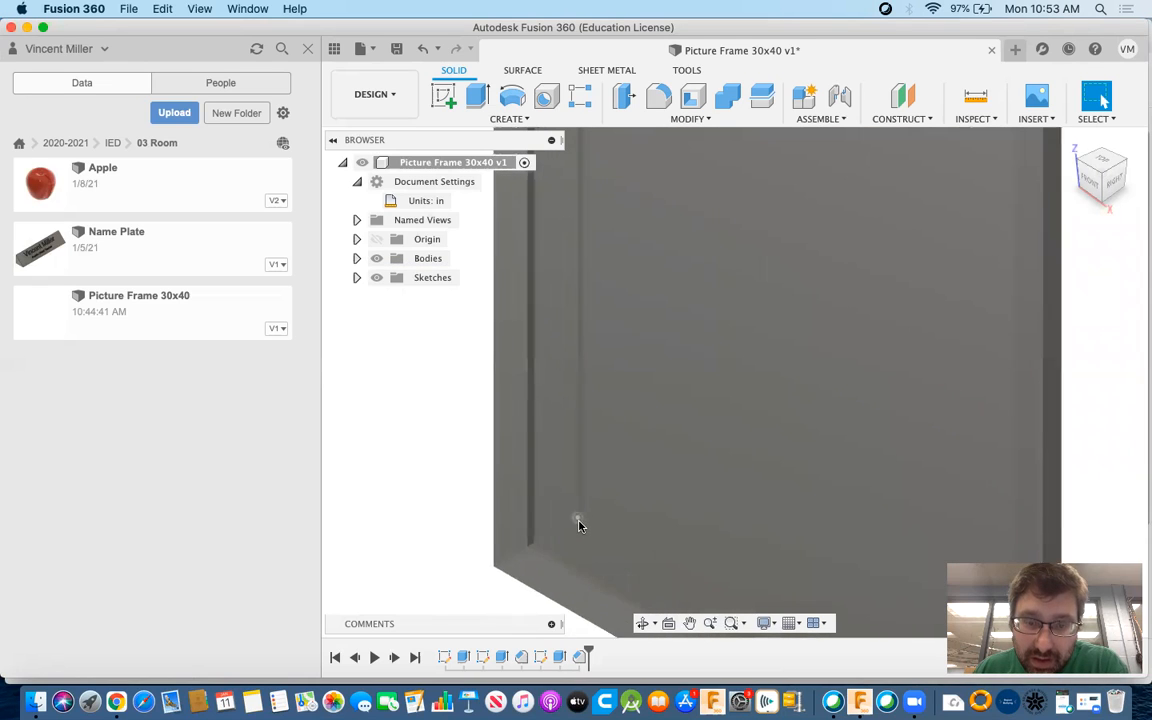
scroll(578, 525, "up", 6)
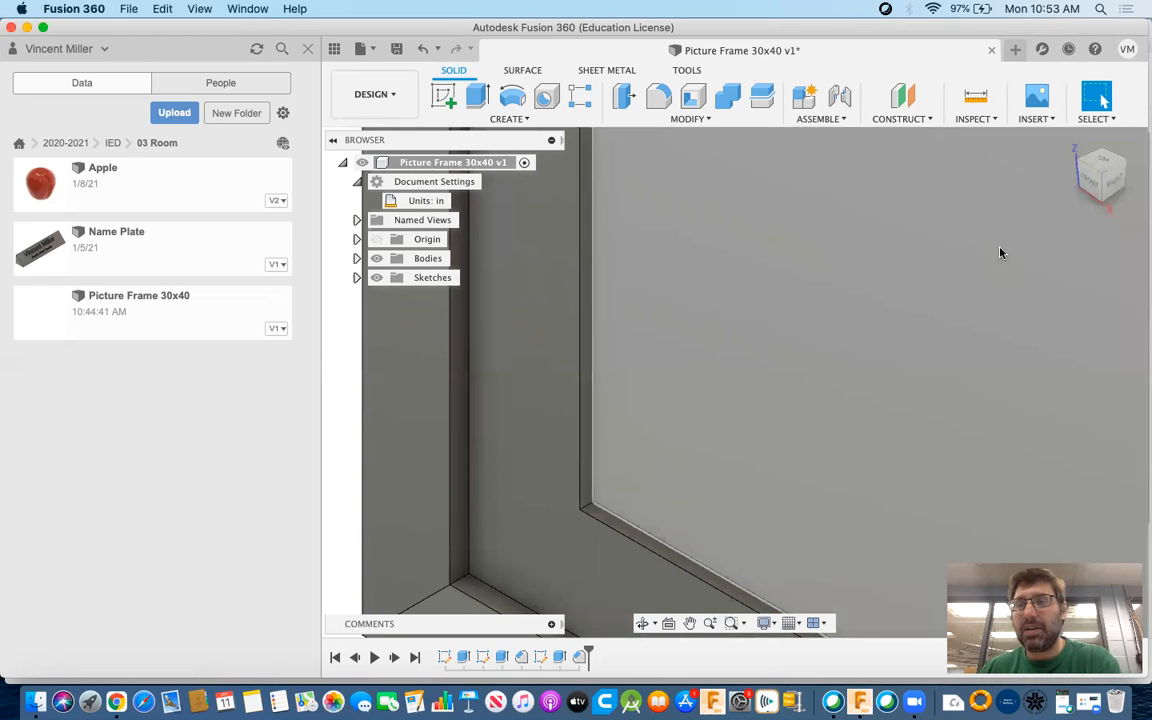
scroll(707, 342, "up", 3)
scroll(707, 341, "down", 9)
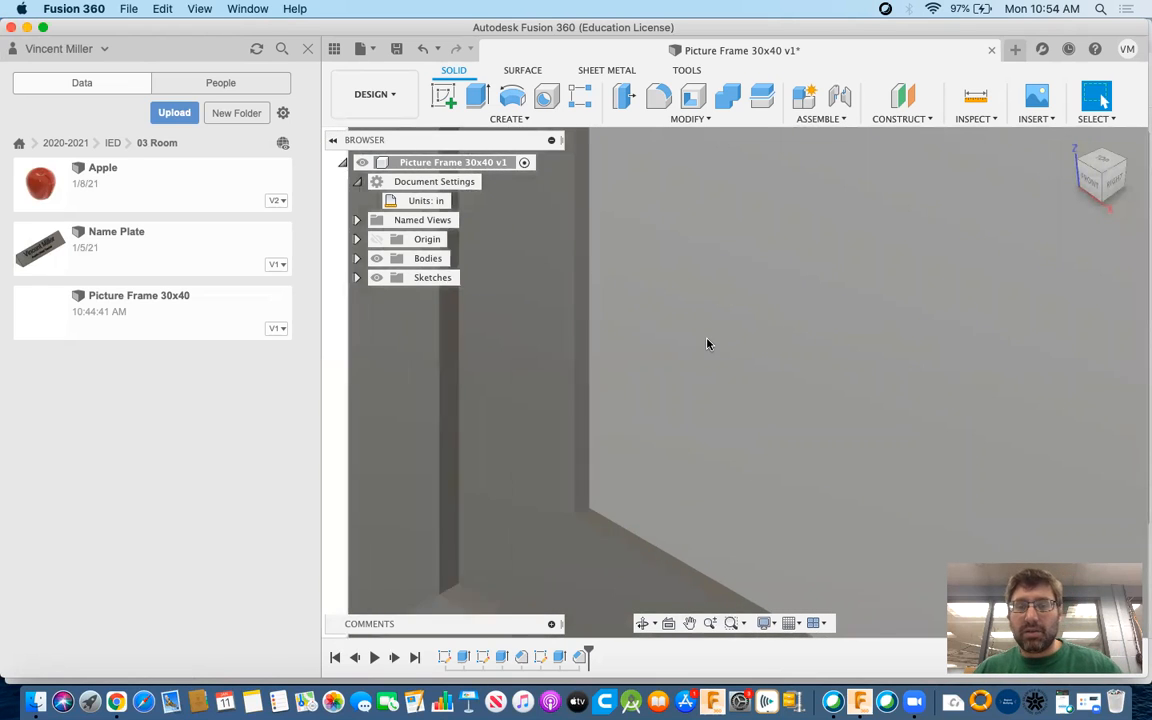
scroll(707, 341, "down", 3)
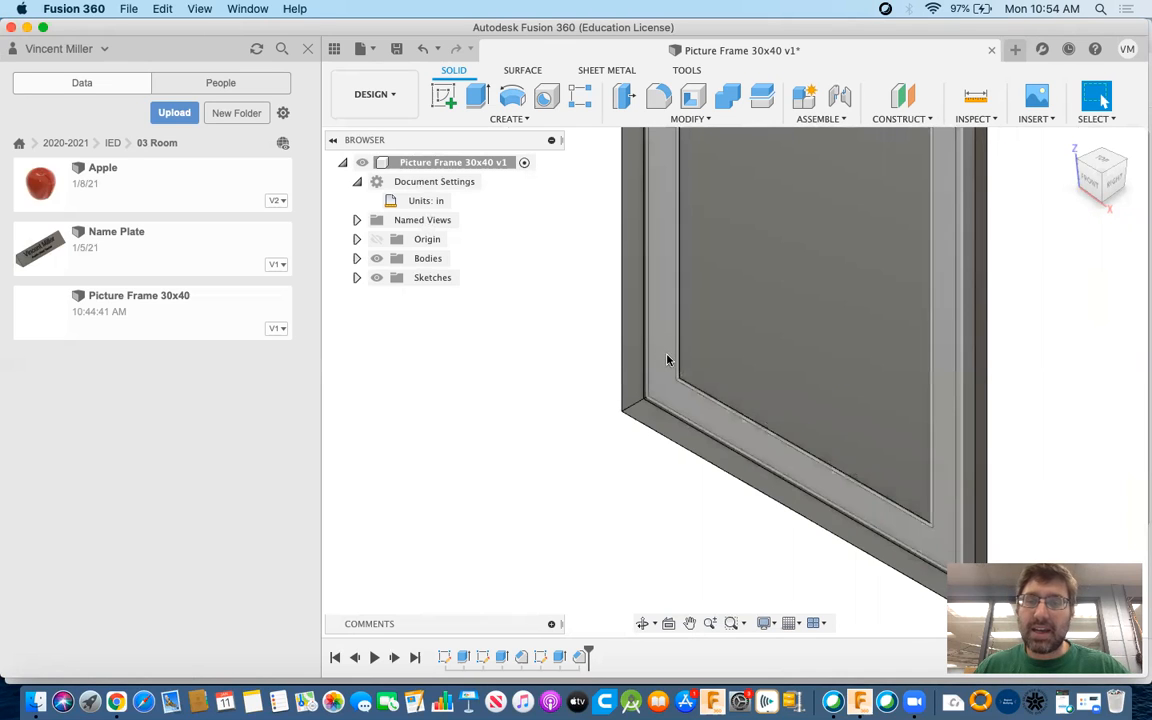
left_click(1124, 164)
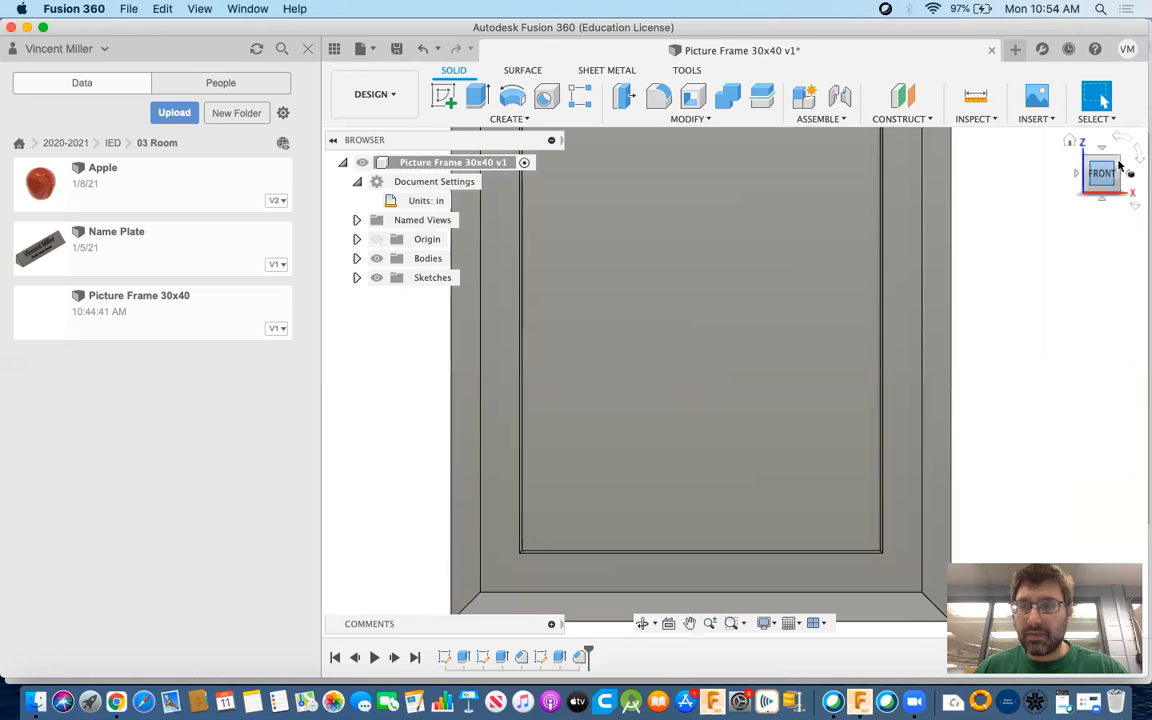
left_click(1139, 156)
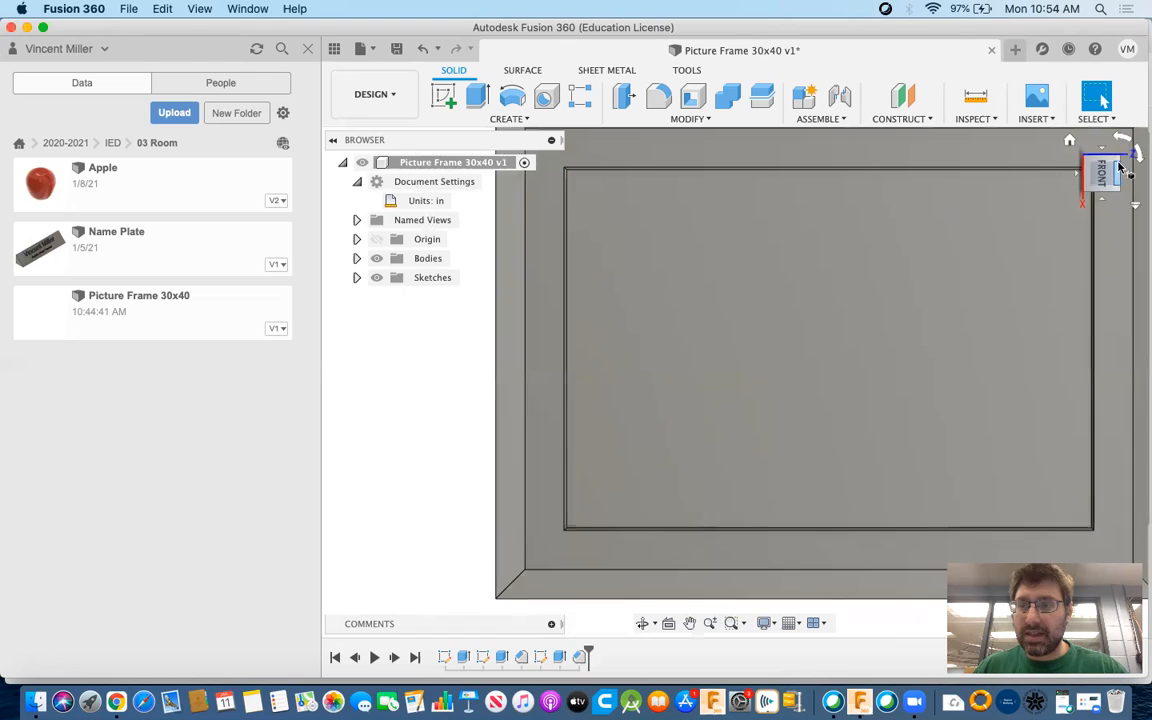
left_click(1120, 168)
middle_click_drag(871, 297, 779, 347)
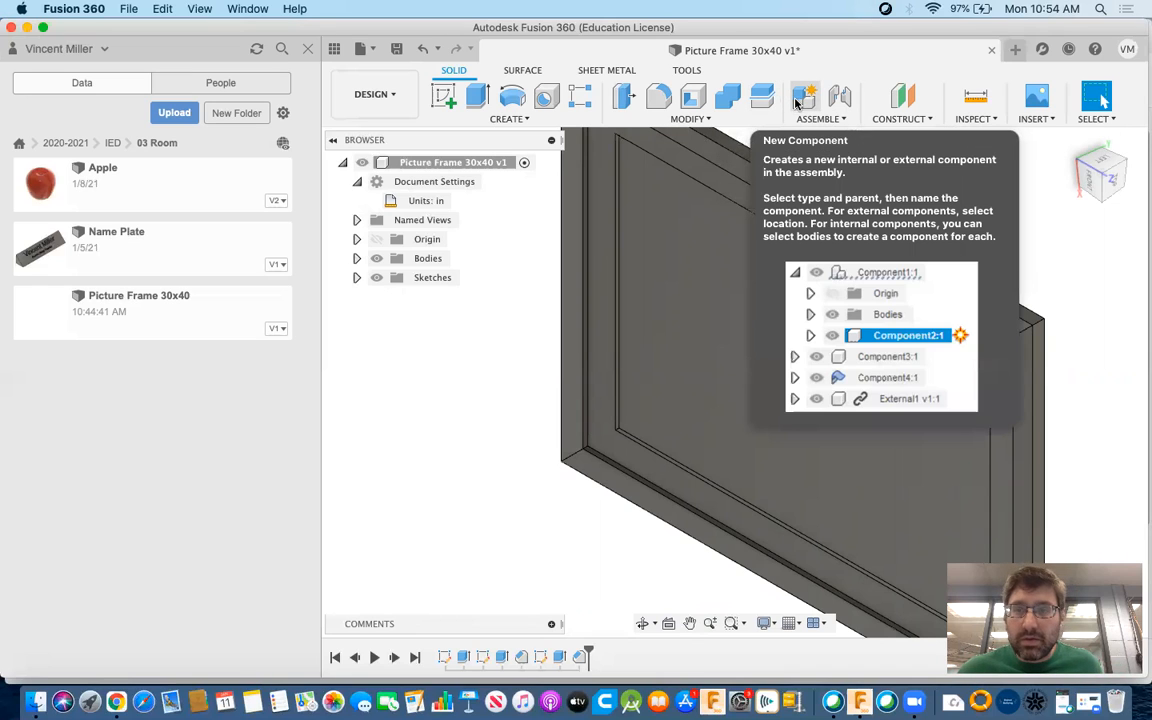
Step: Open the Appearance settings and expand the Metallic paints in the Fusion 360 appearance library
left_click(690, 119)
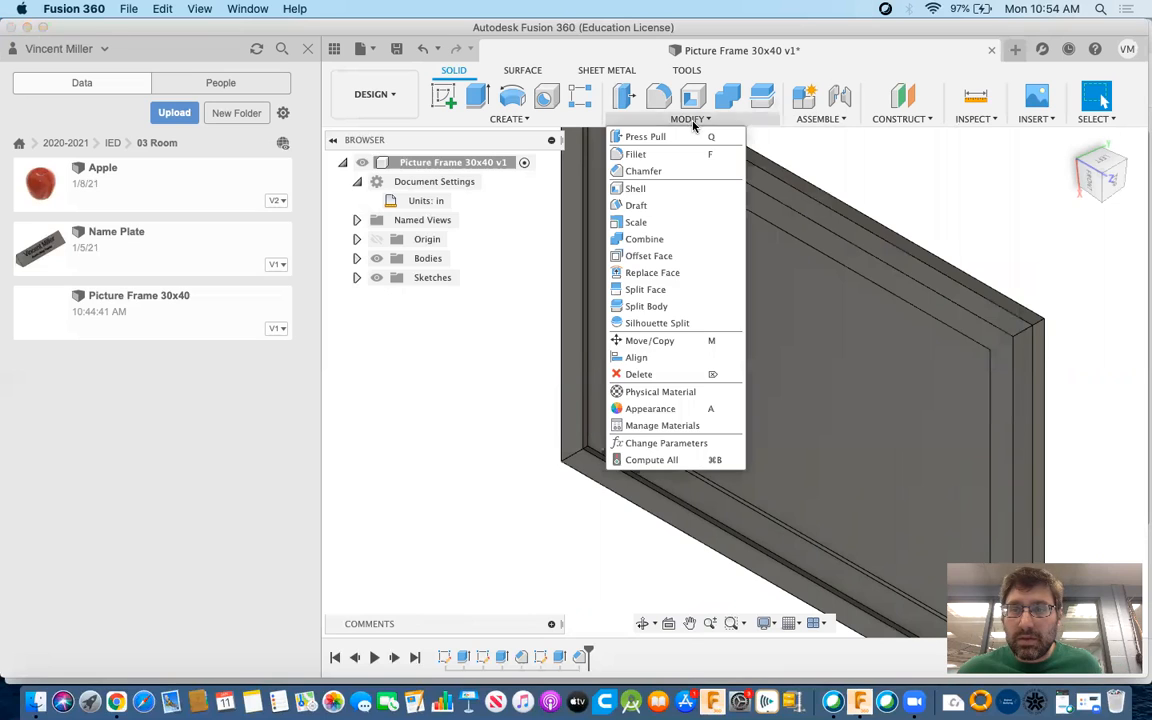
left_click(652, 409)
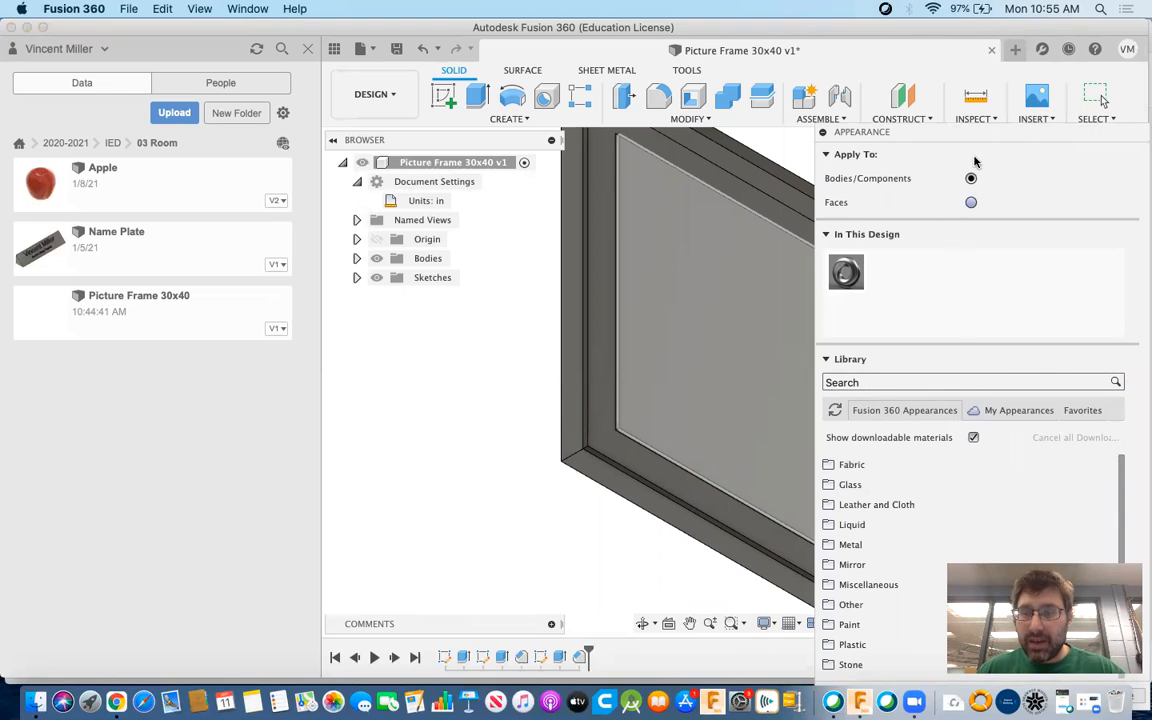
left_click_drag(980, 140, 909, 70)
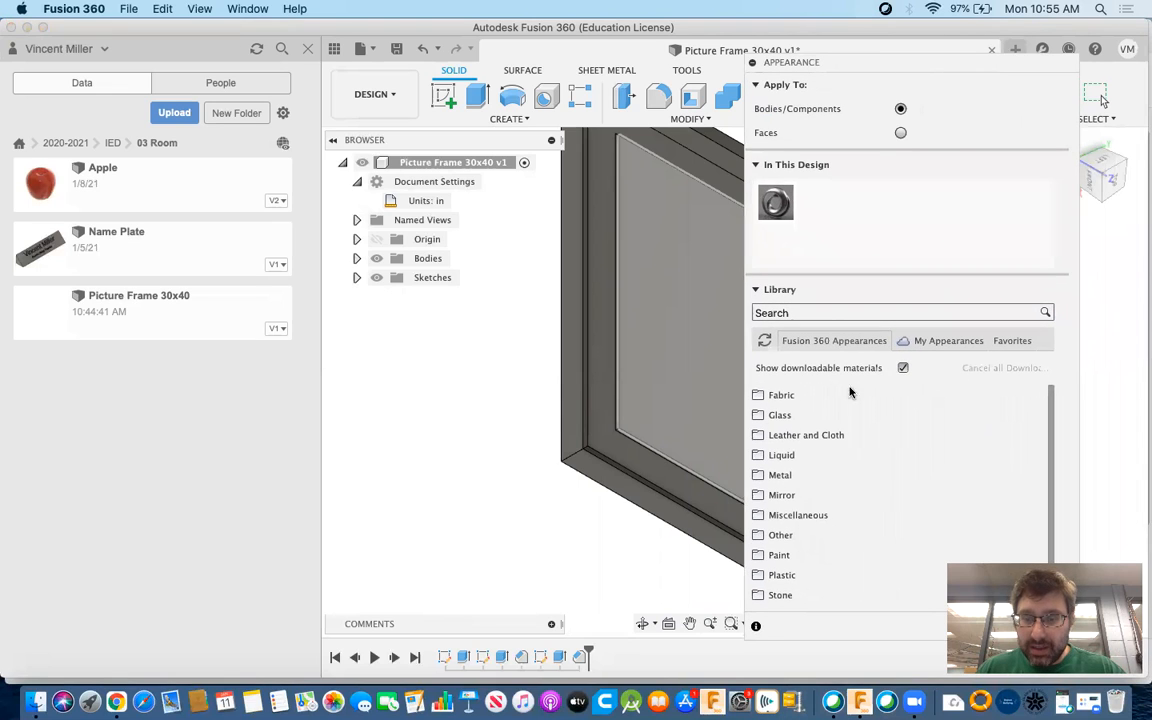
left_click(760, 556)
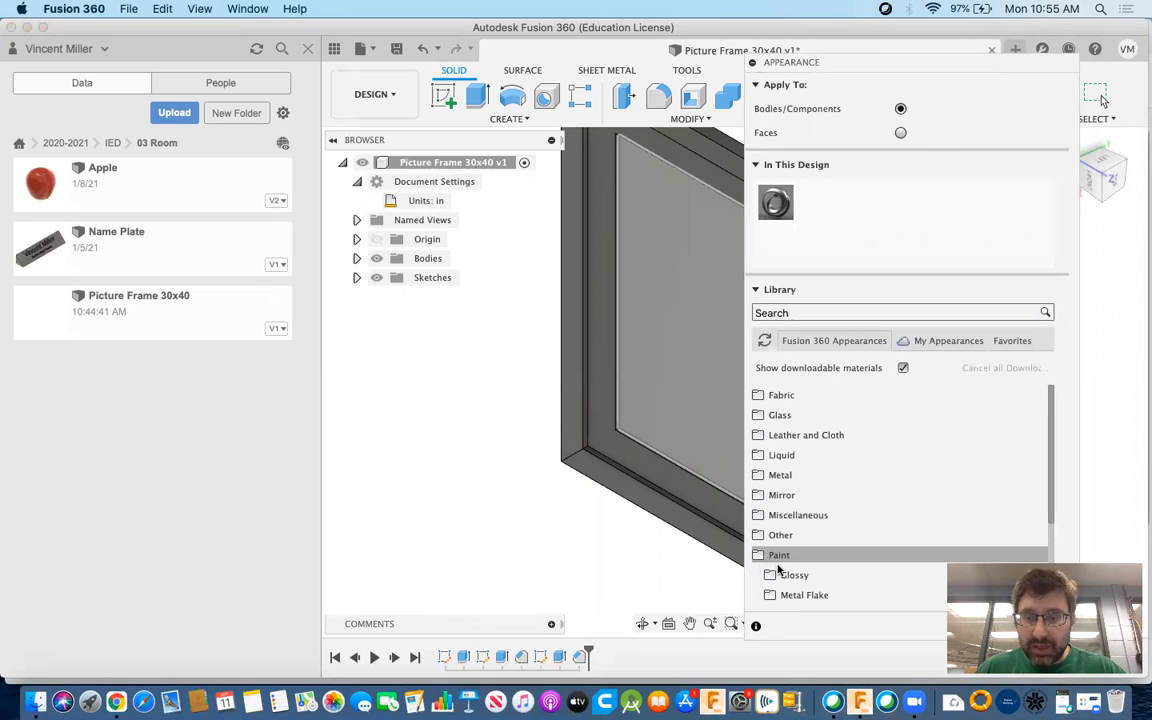
scroll(800, 535, "down", 3)
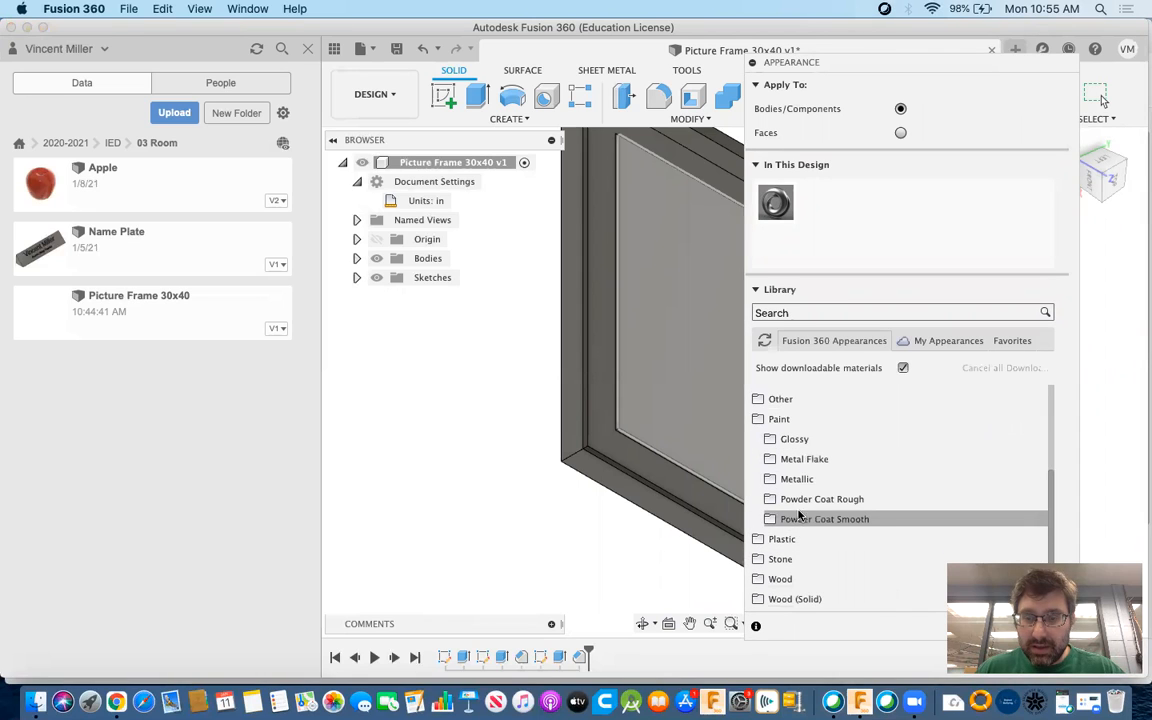
left_click(800, 479)
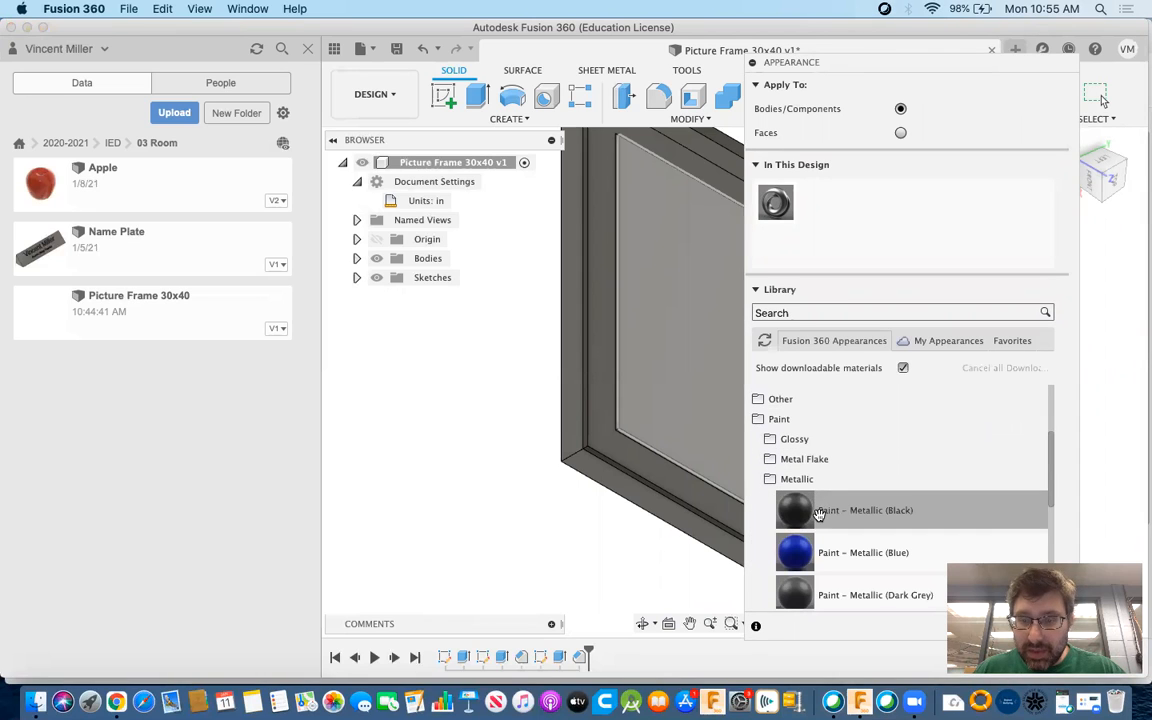
Step: Try the Paint - Metallic (Green) appearance on the whole frame body and return it to its original appearance
scroll(828, 516, "up", 3)
scroll(828, 516, "down", 10)
scroll(828, 516, "up", 2)
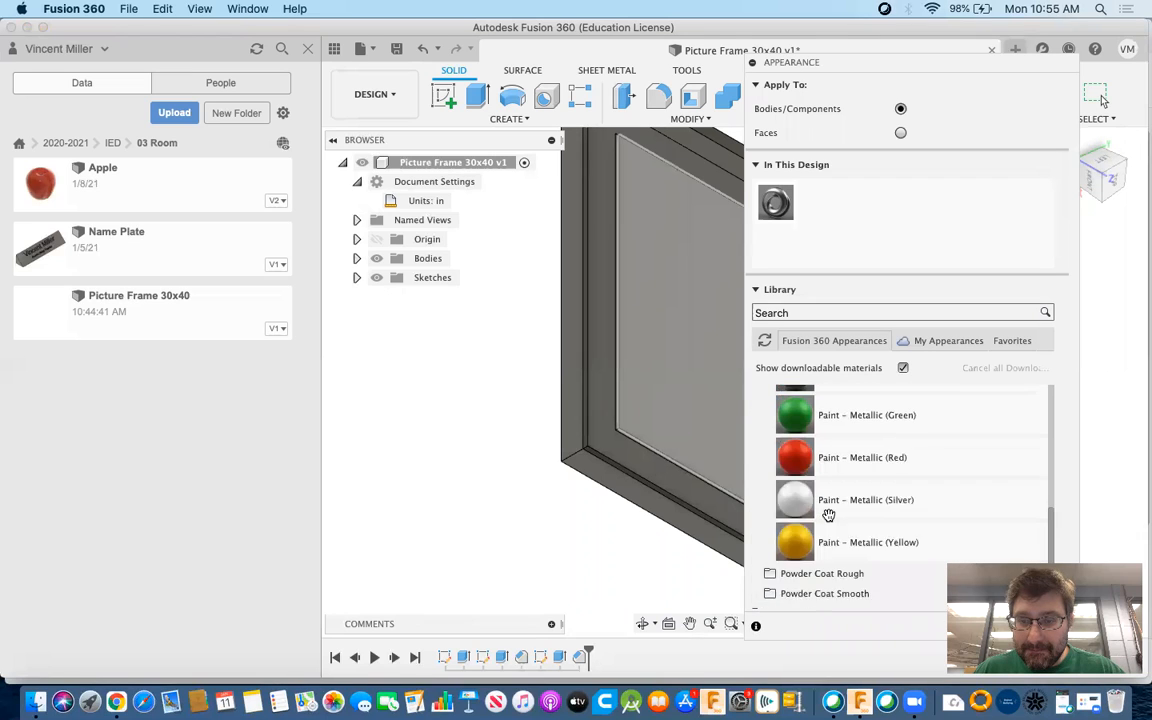
scroll(828, 516, "up", 2)
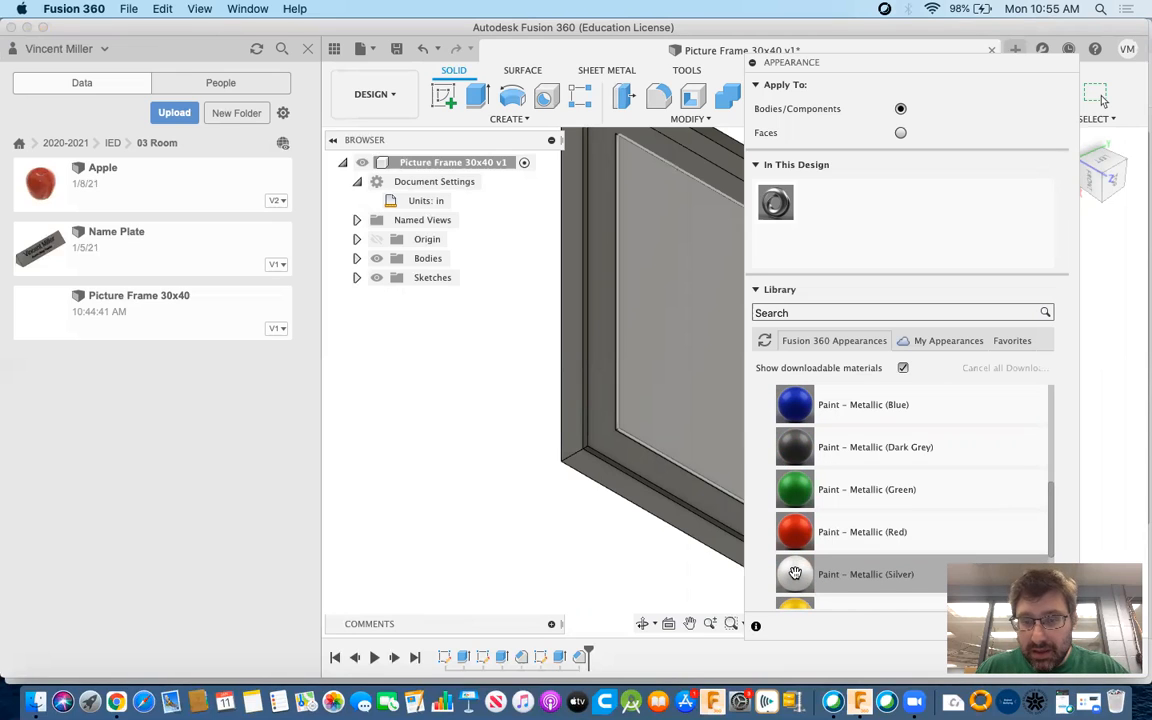
left_click_drag(799, 503, 571, 407)
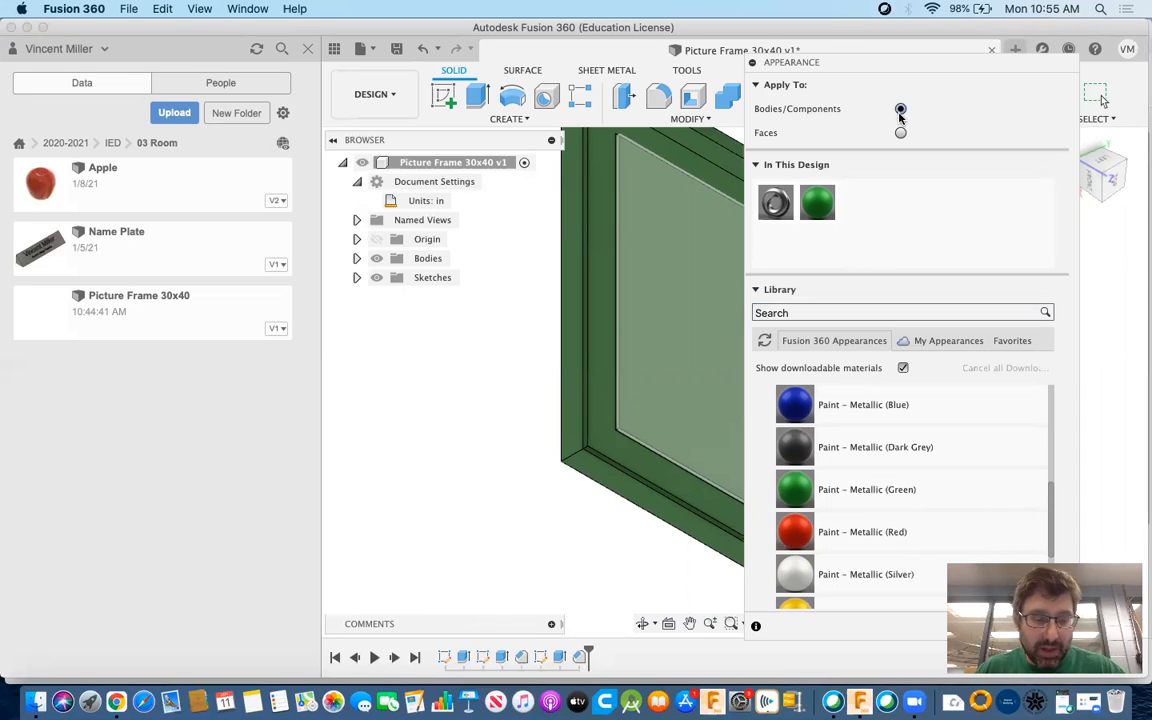
left_click(775, 202)
key("Escape")
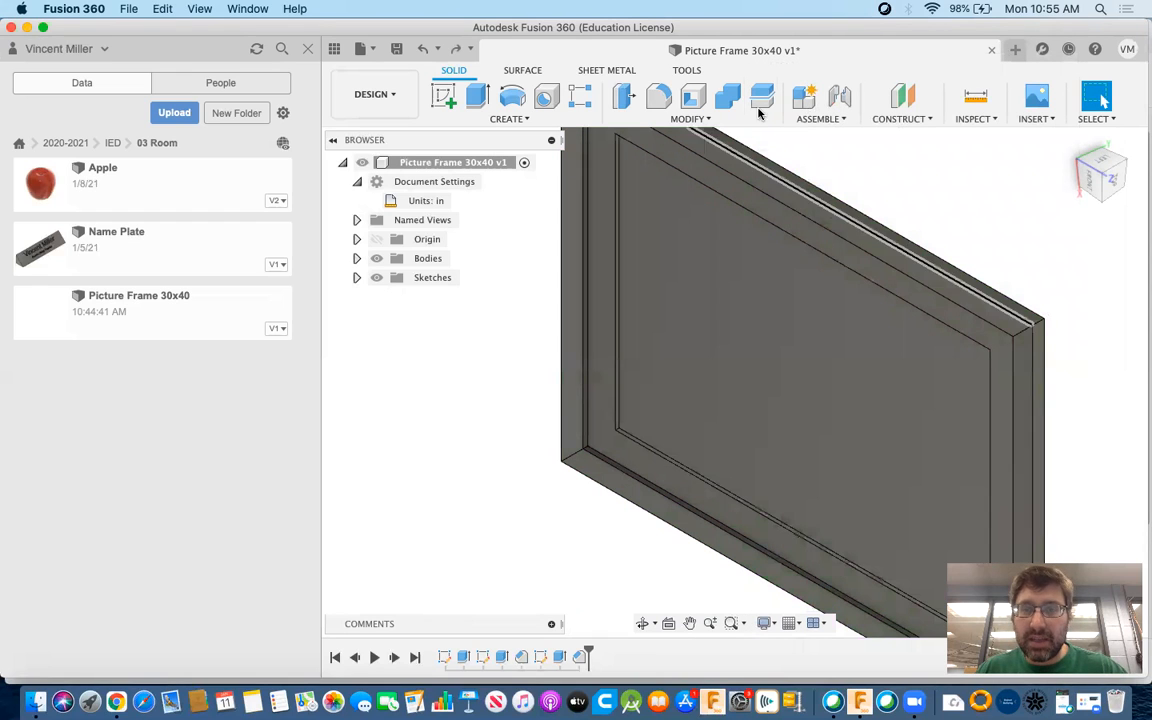
Step: Open the Appearance settings and set appearances to apply to individual faces
left_click(706, 119)
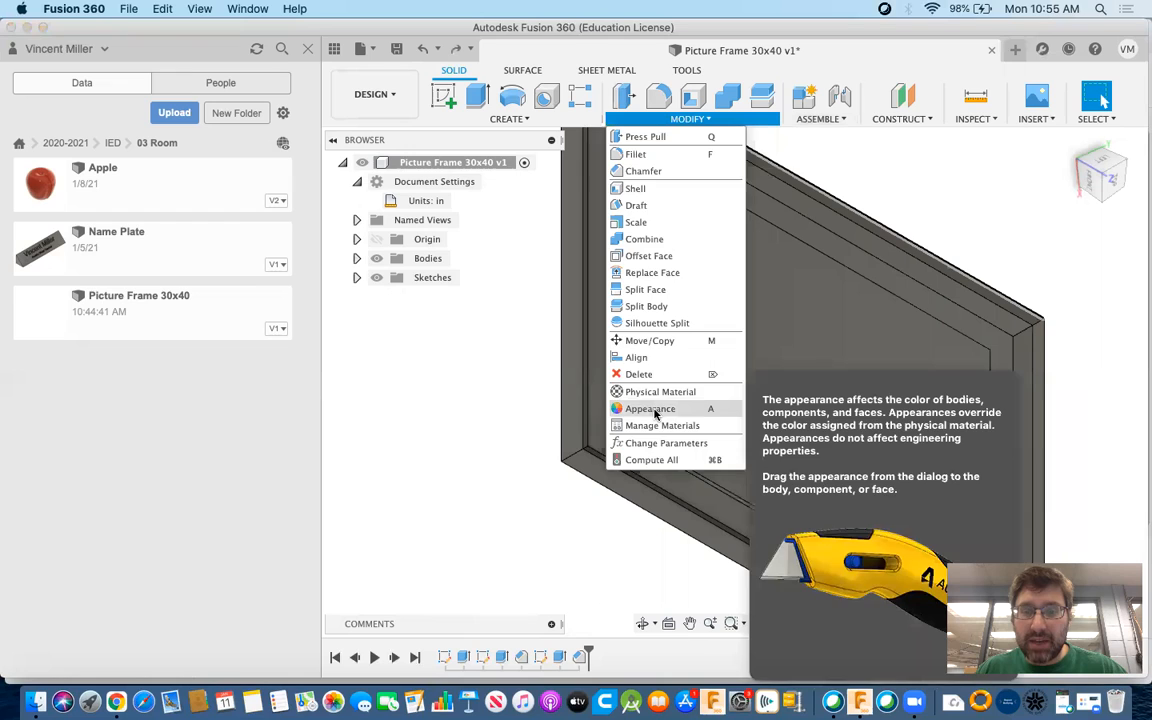
left_click(660, 410)
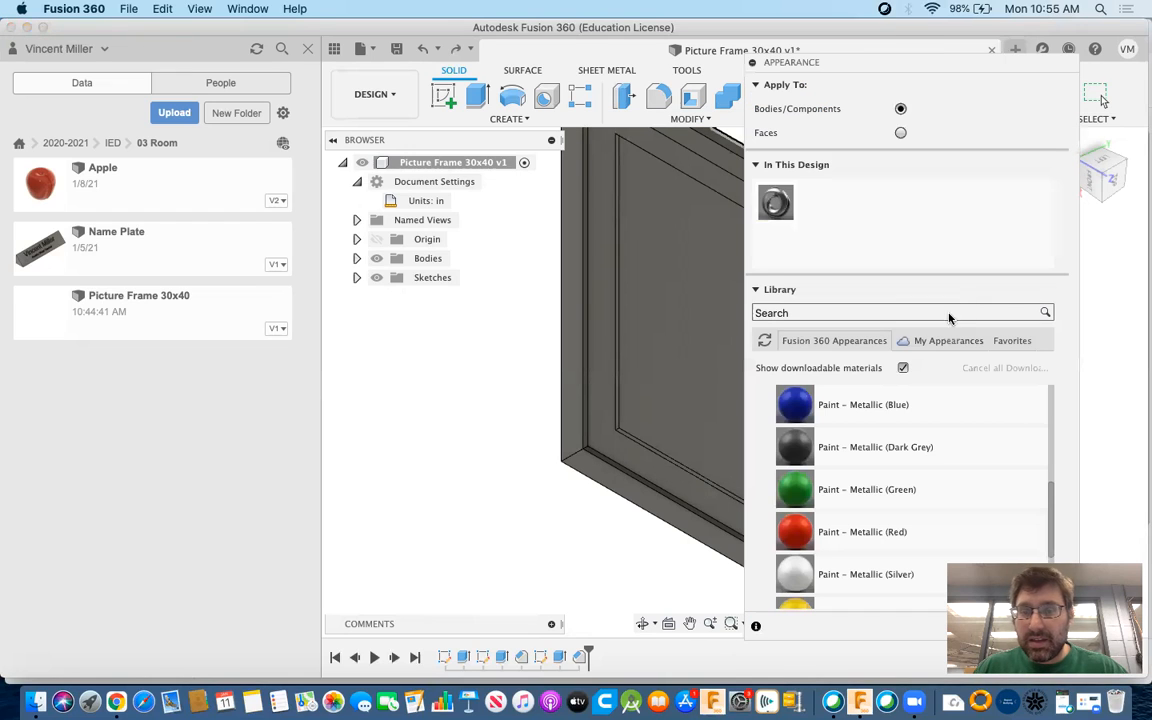
left_click(860, 408)
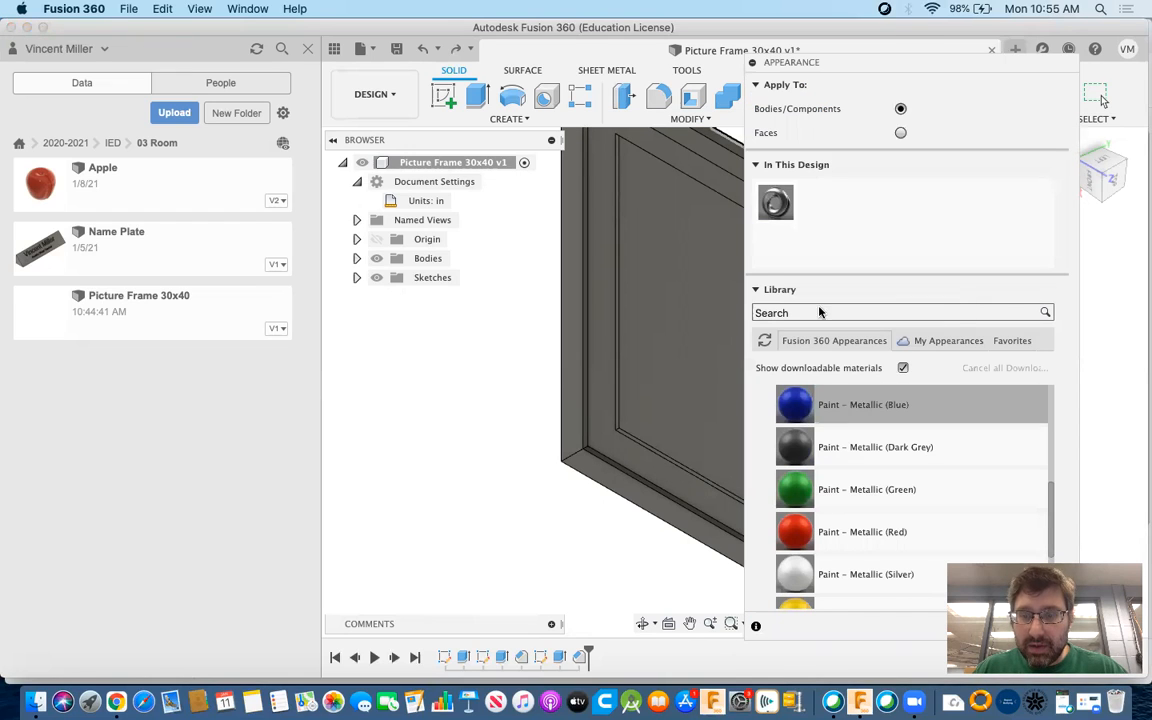
left_click(899, 134)
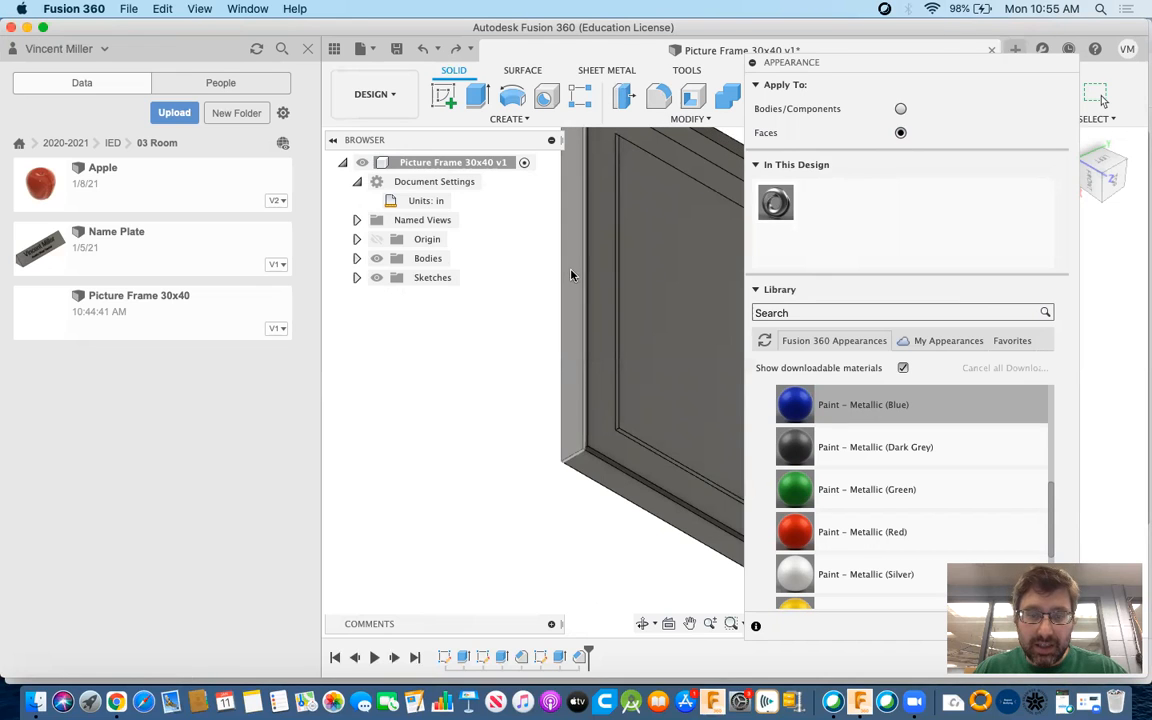
Step: Apply Paint - Metallic (Green) to the four chamfered faces of the frame's outer border and close the Appearance settings
left_click(613, 481, "shift")
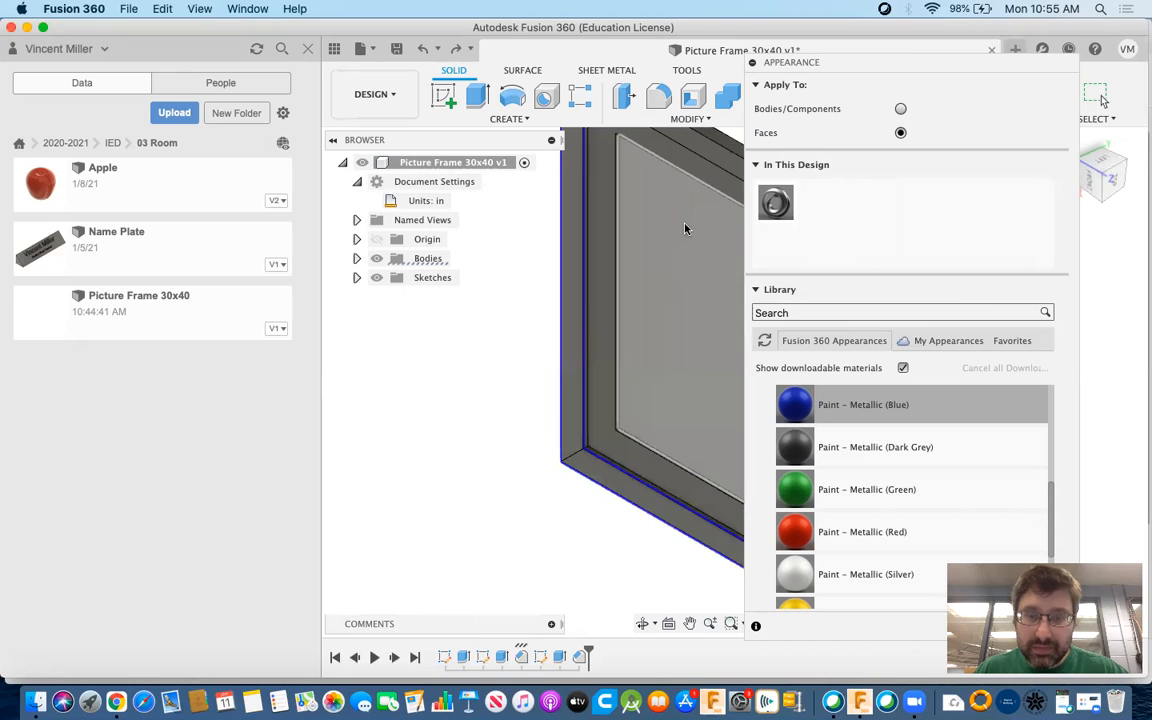
middle_click_drag(522, 328, 281, 325)
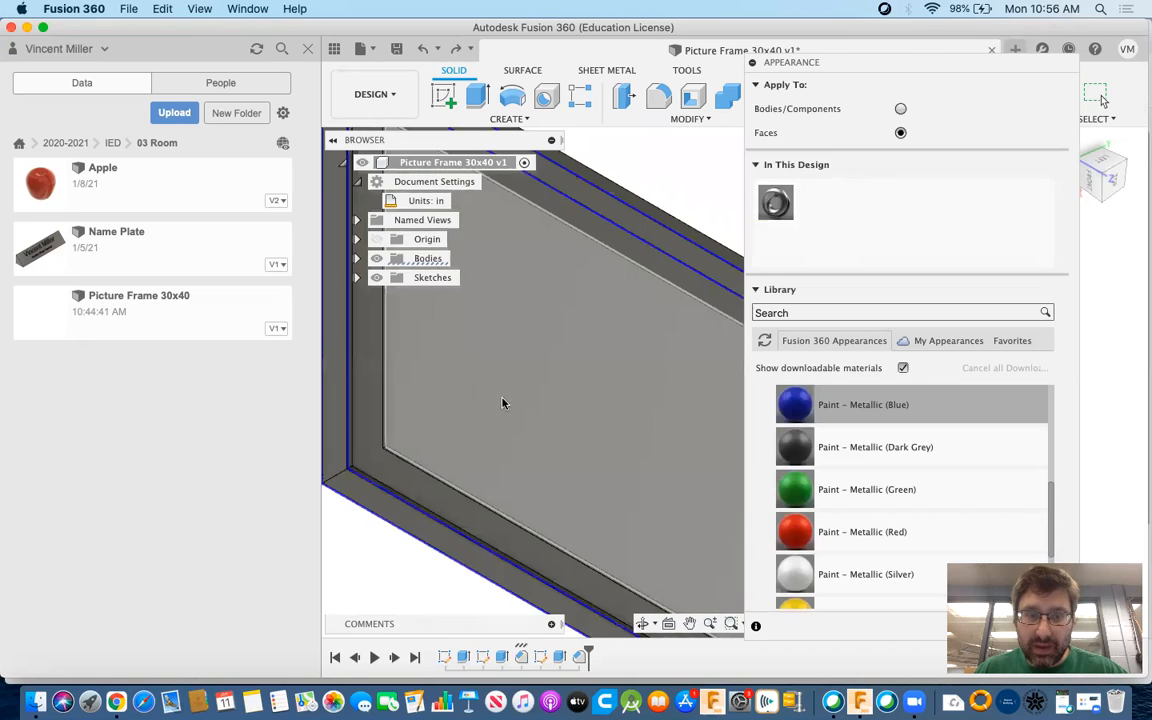
middle_click_drag(497, 285, 474, 267, "shift")
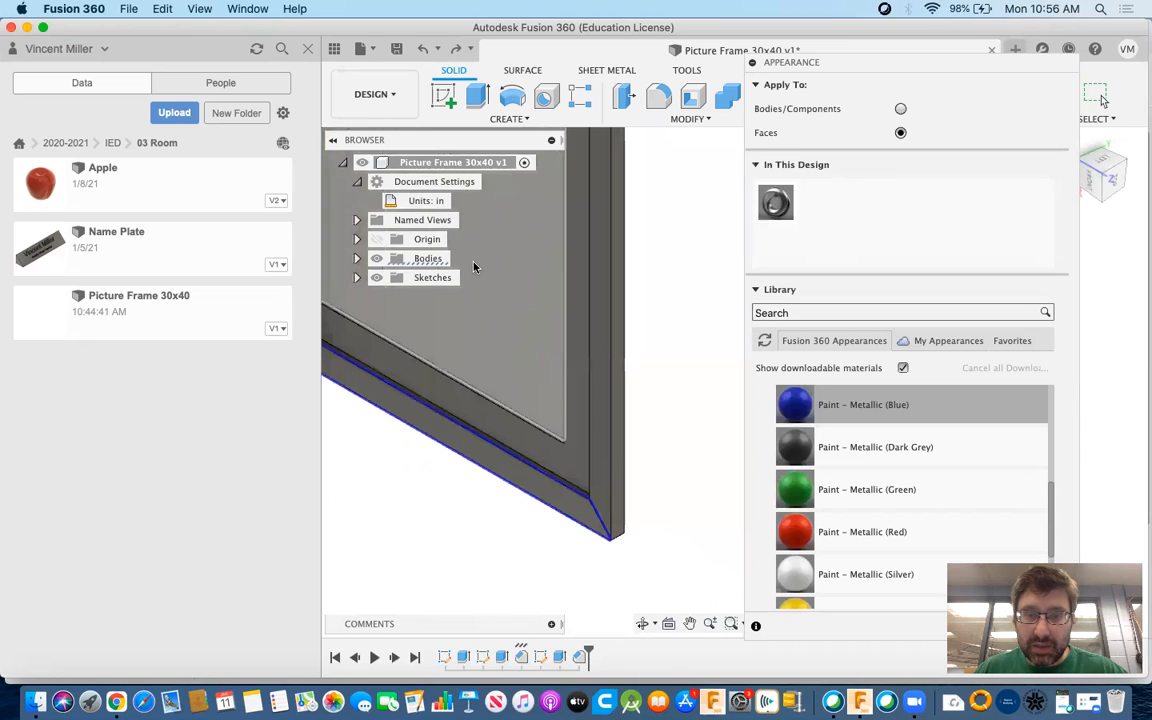
left_click(588, 324)
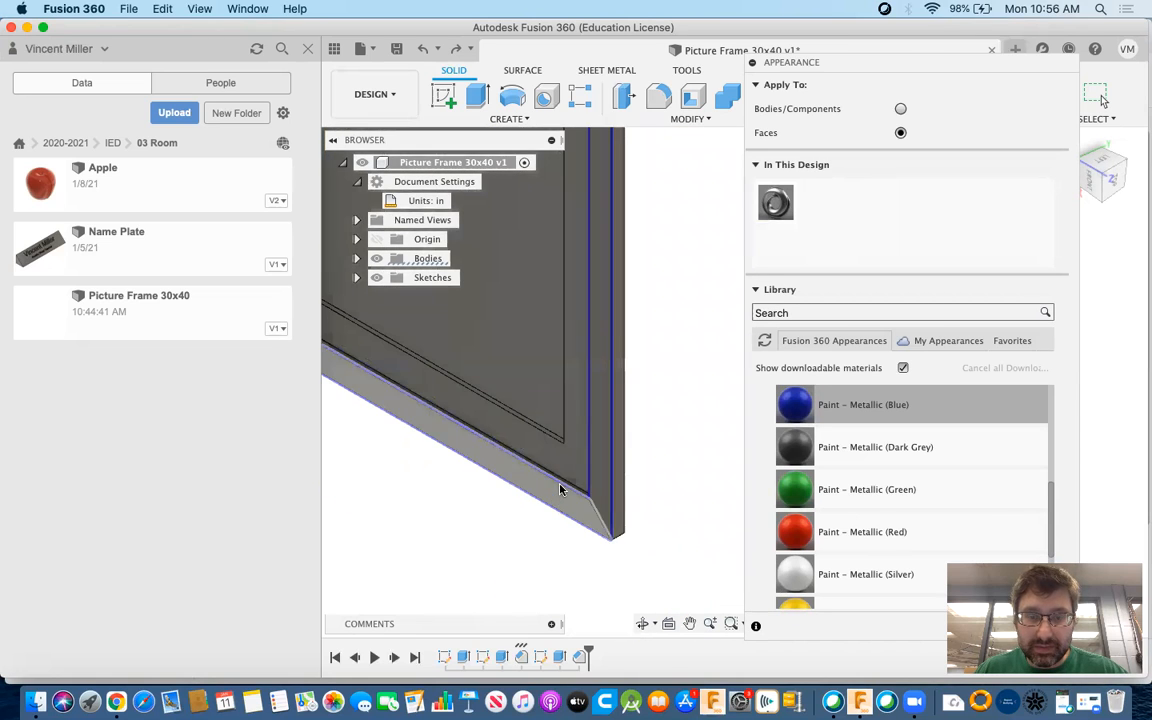
left_click(563, 487)
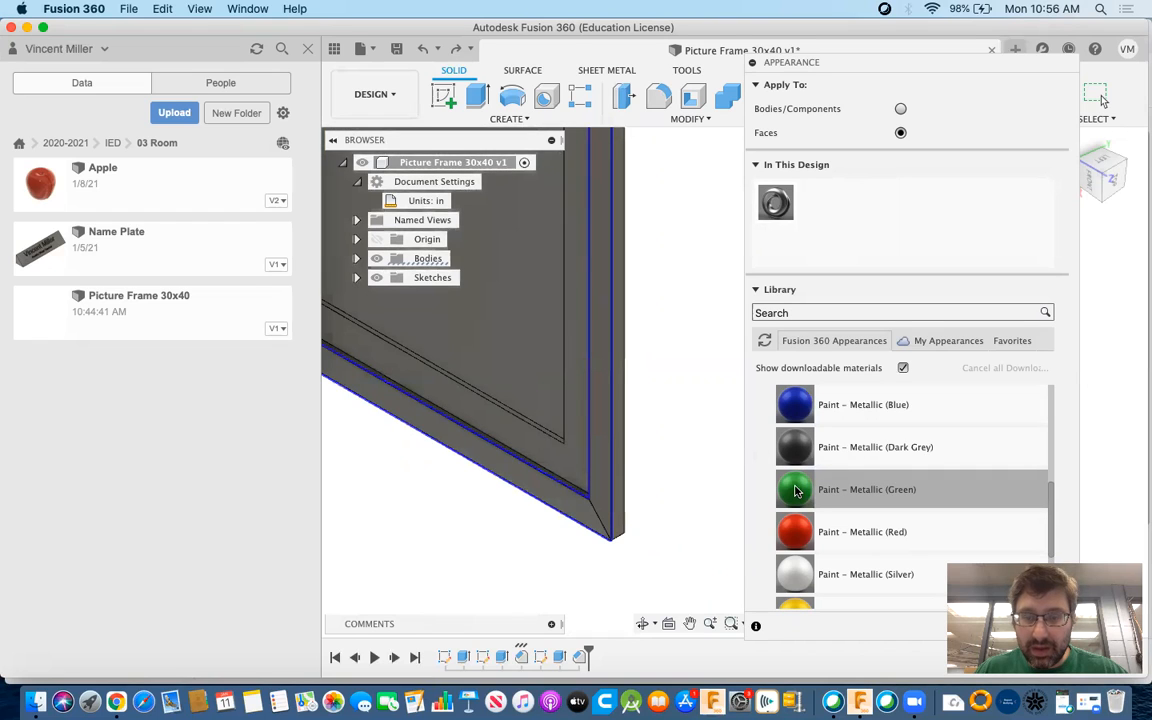
mouse_move(795, 487)
left_mouse_down()
mouse_move(718, 447)
mouse_move(645, 489)
mouse_move(604, 476)
left_mouse_up()
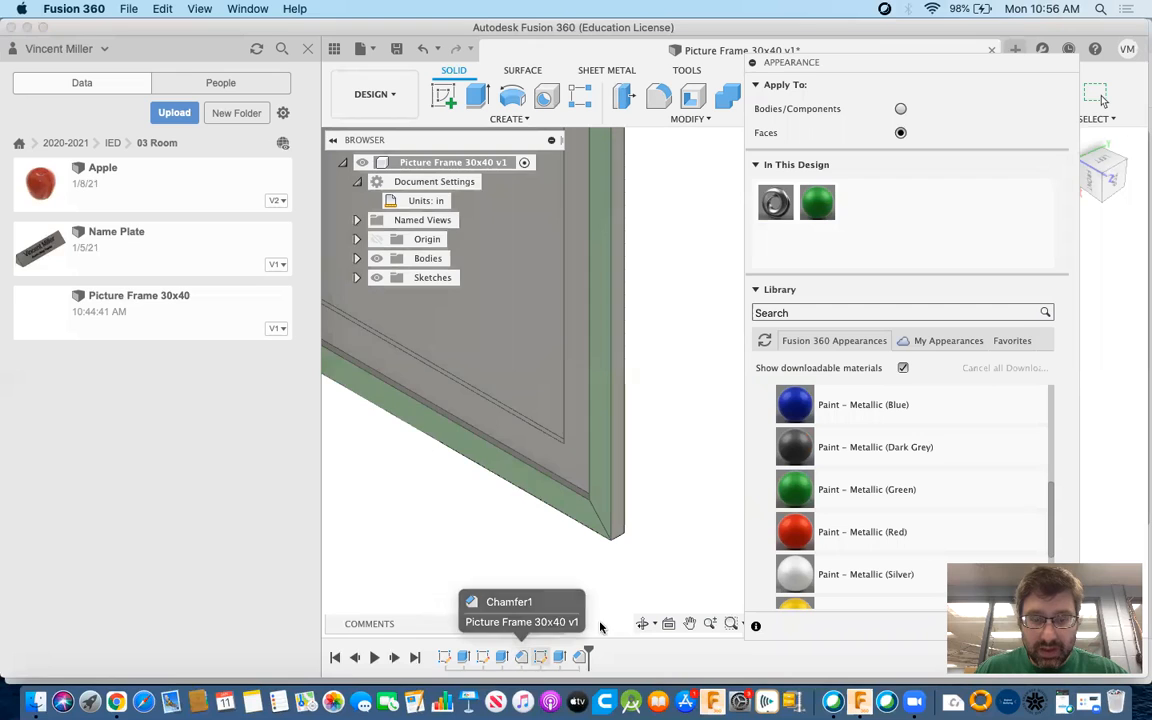
mouse_move(807, 495)
left_mouse_down()
mouse_move(700, 468)
mouse_move(495, 610)
mouse_move(520, 660)
left_mouse_up()
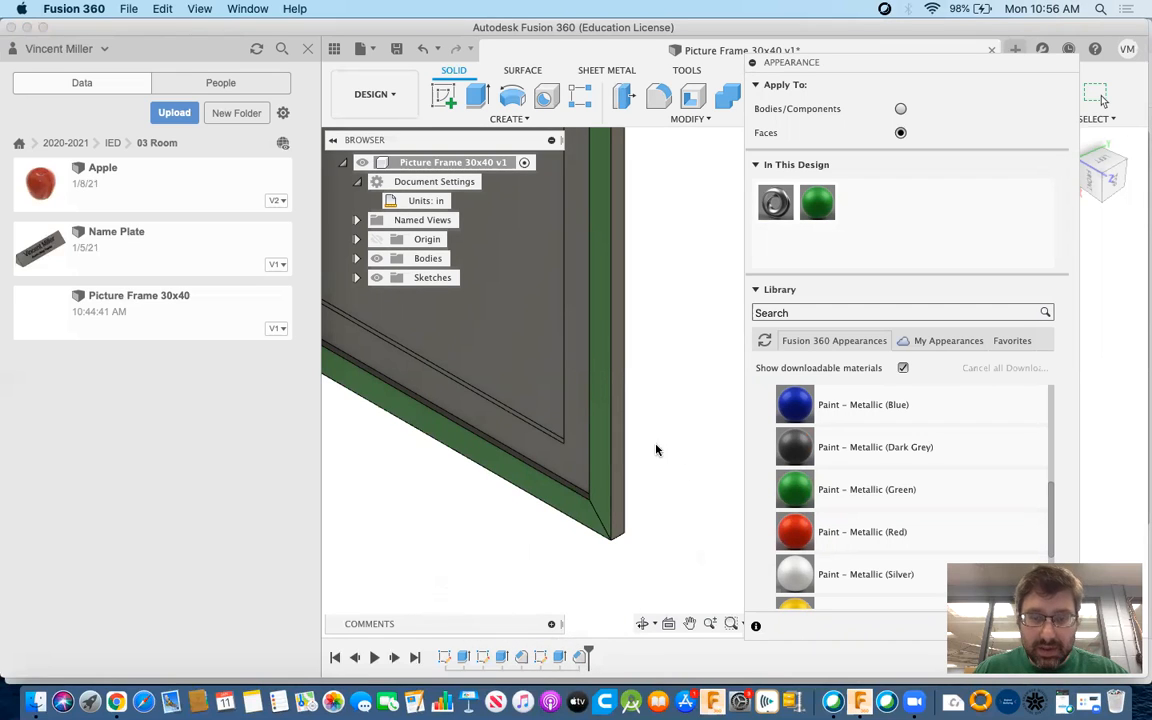
scroll(548, 485, "up", 5)
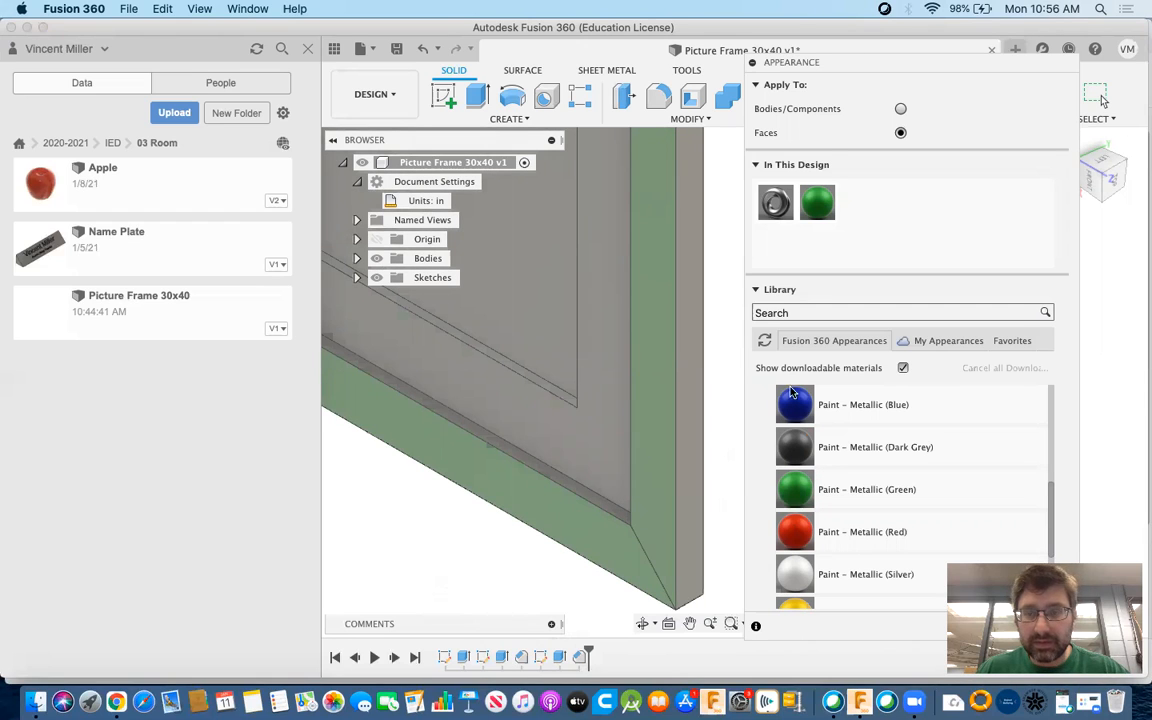
key("Escape")
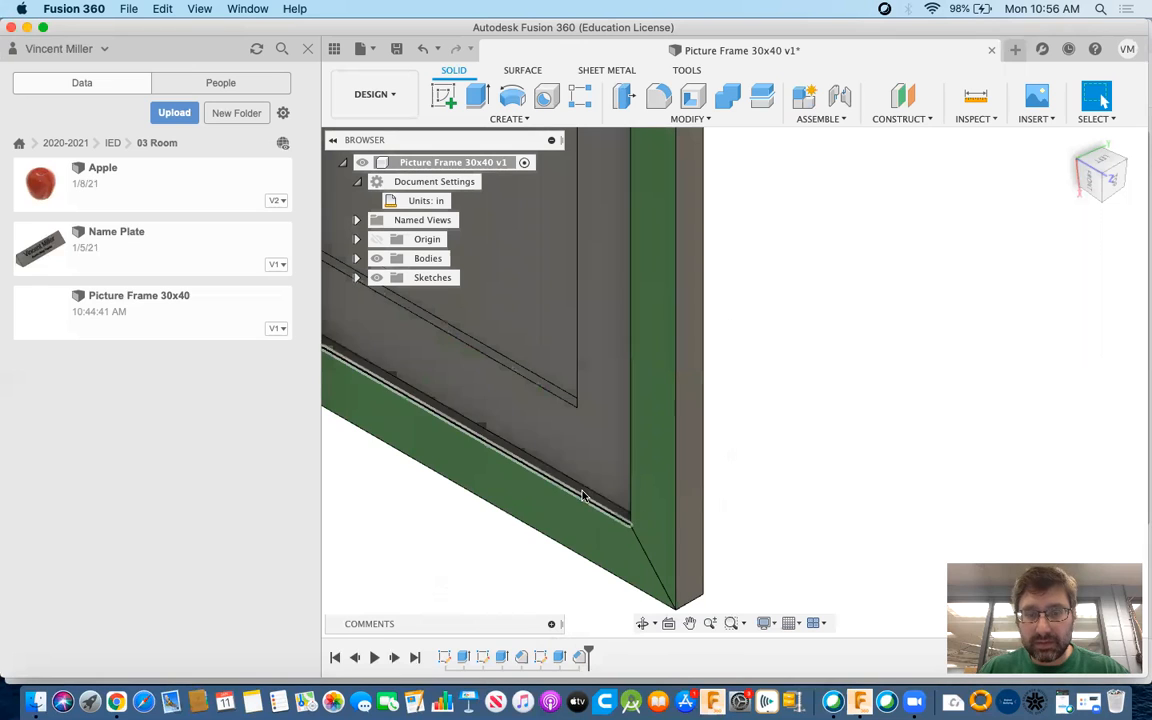
Step: Select two adjoining inner side walls between the green border and the recessed mat, with the Appearance settings open
scroll(583, 495, "up", 5)
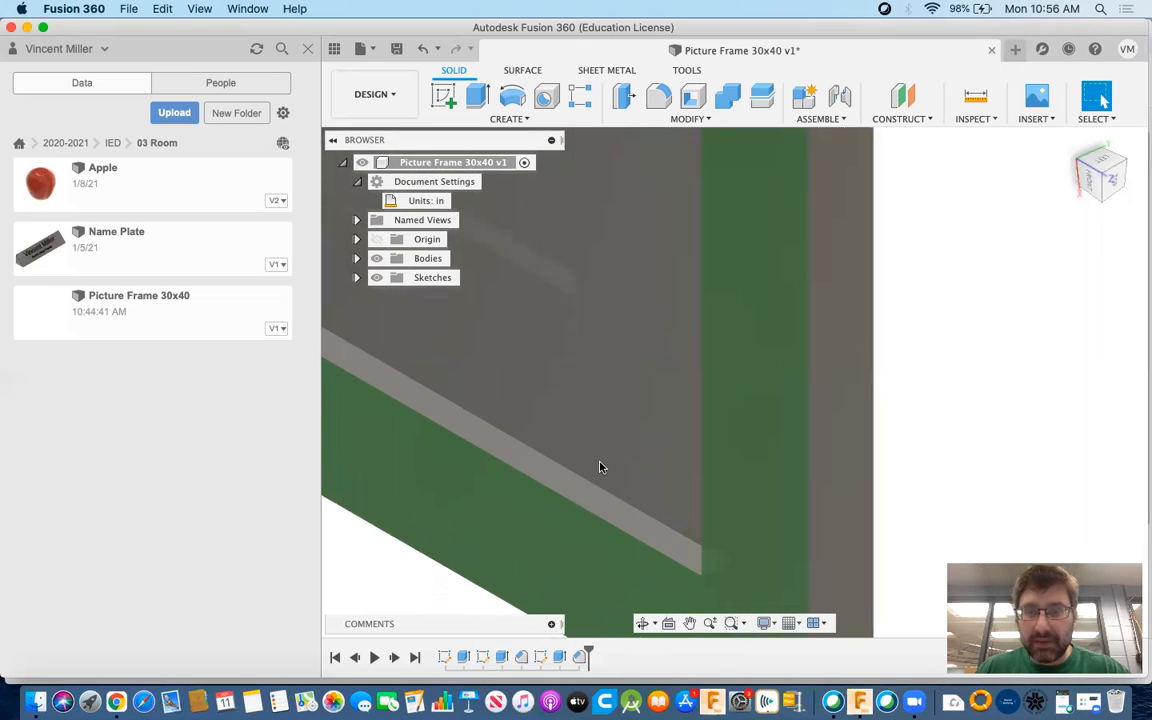
left_click(690, 119)
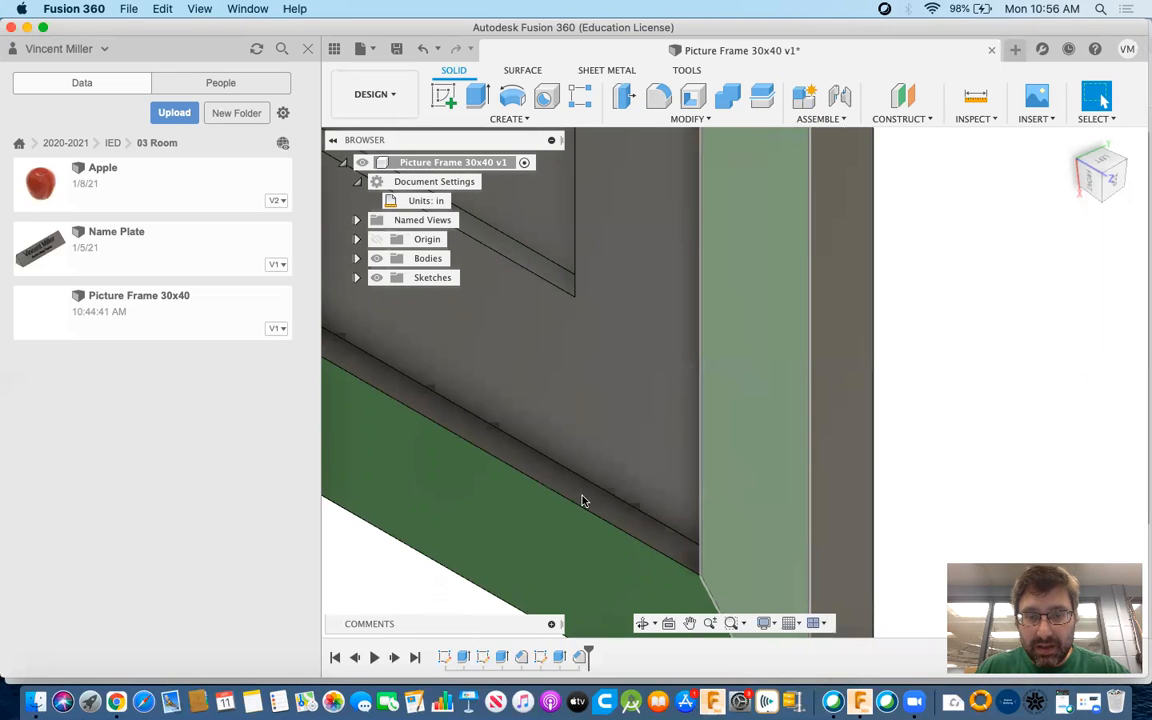
key("a")
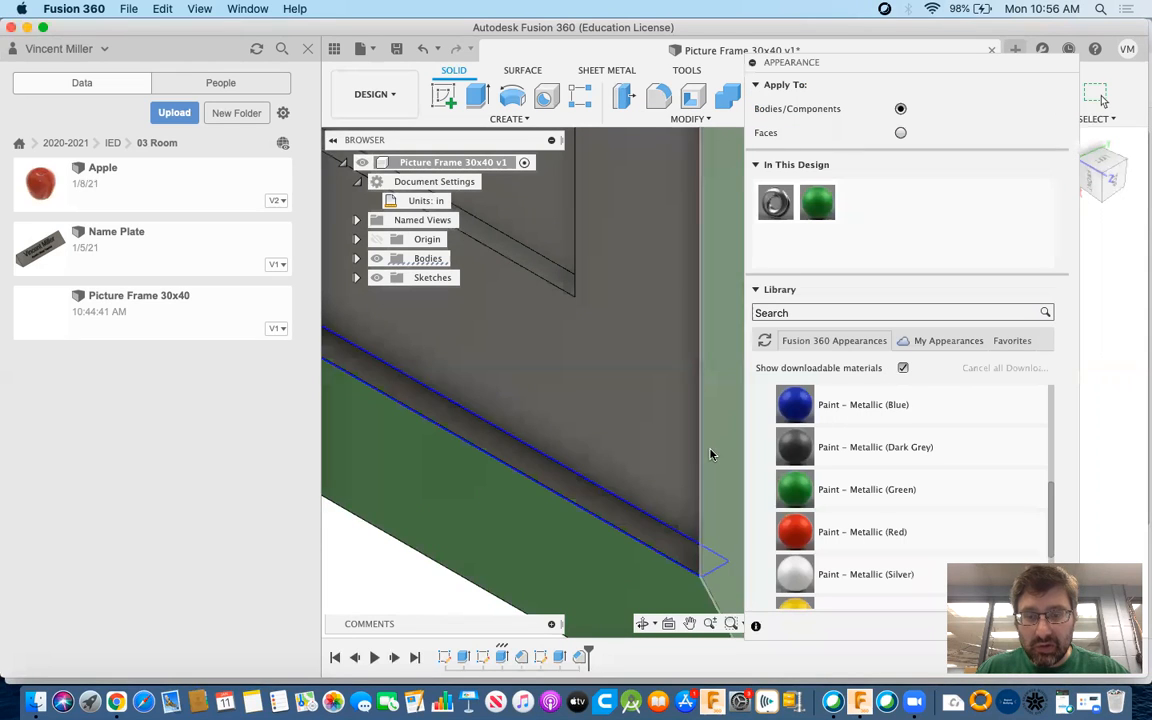
scroll(687, 454, "up", 1)
scroll(687, 454, "down", 4)
scroll(687, 454, "down", 2)
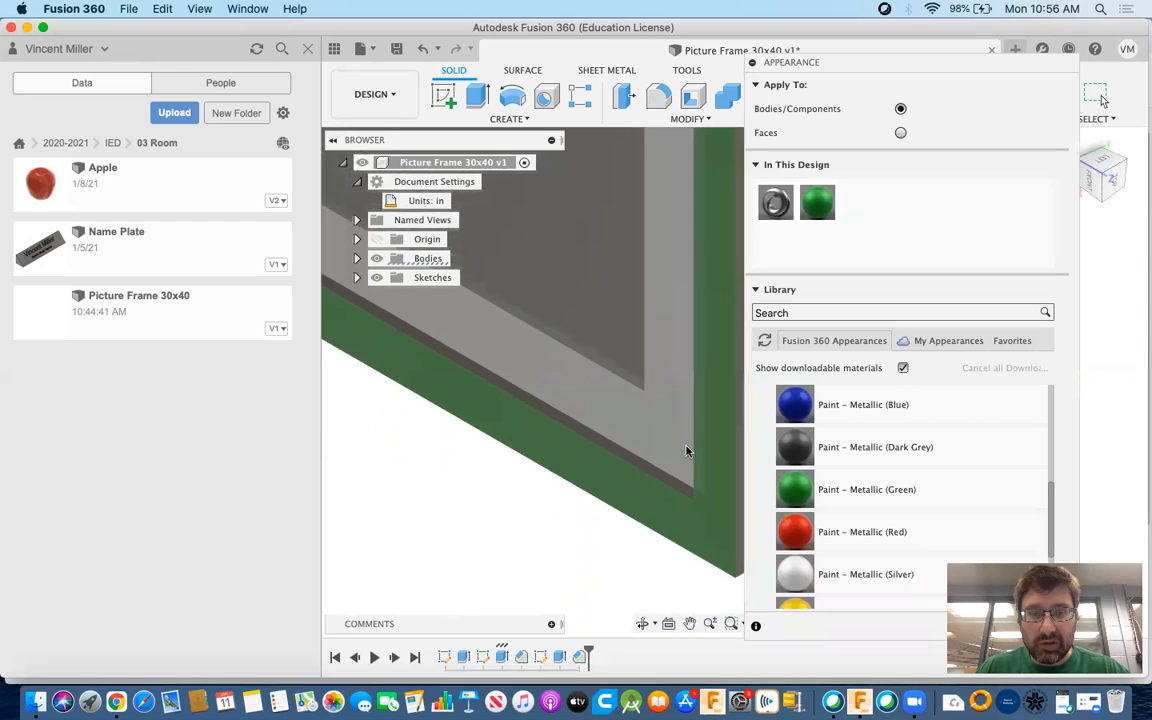
middle_click_drag(553, 399, 842, 594)
scroll(432, 418, "up", 2)
scroll(432, 418, "up", 5)
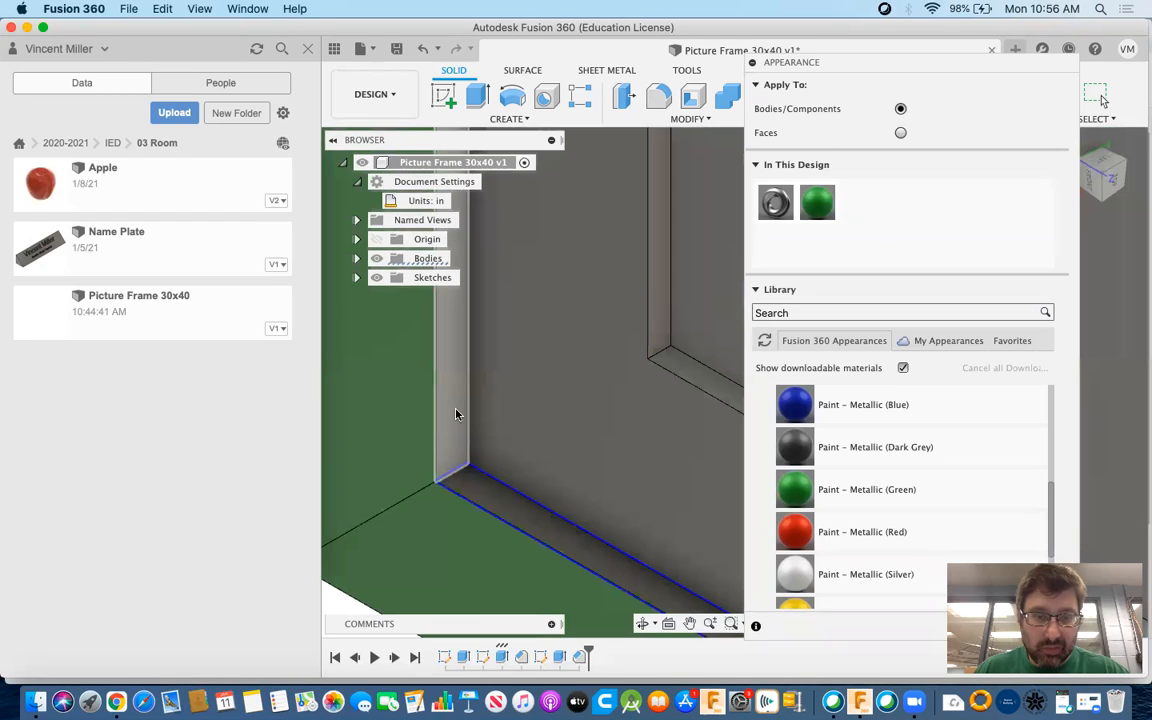
scroll(474, 468, "up", 3)
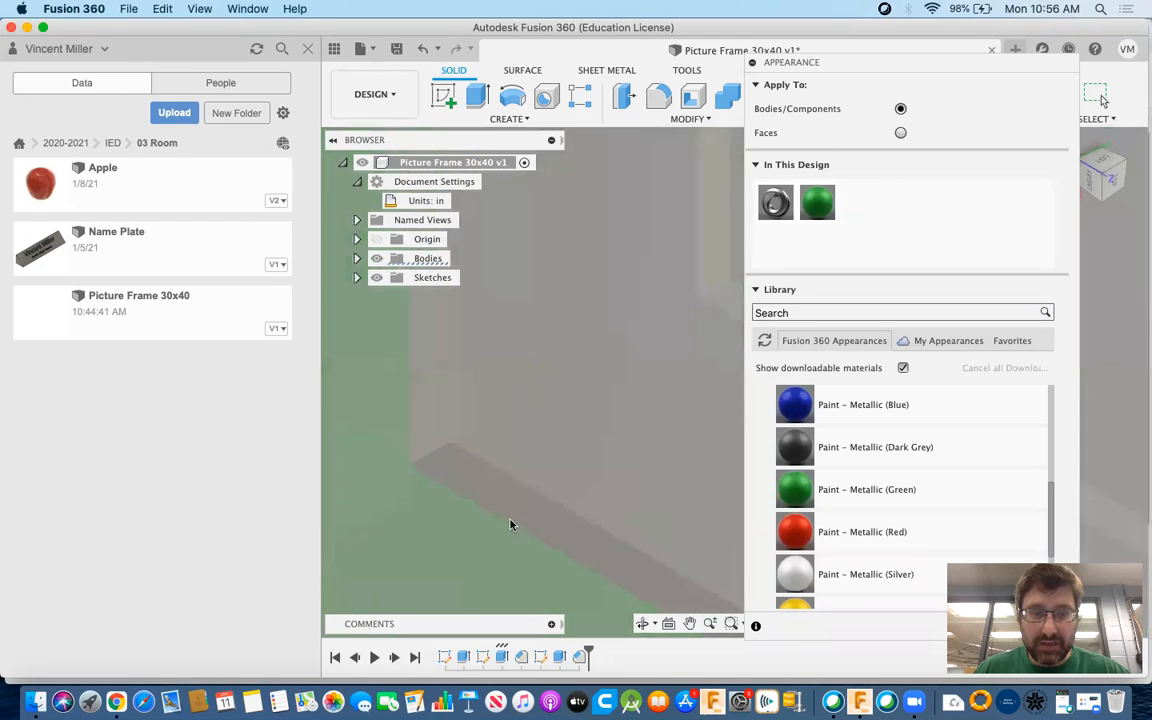
scroll(511, 516, "down", 5)
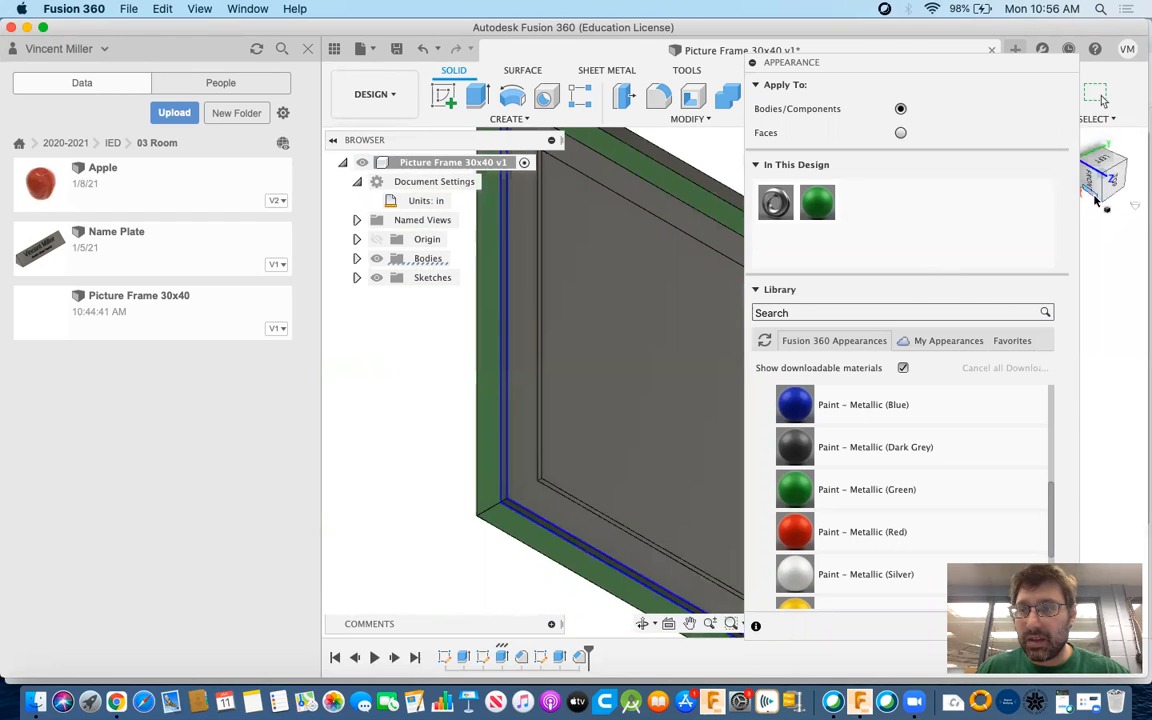
Step: Add the third inner side wall of the border to the selection from the opposite viewing side
middle_click_drag(1100, 205, 447, 316)
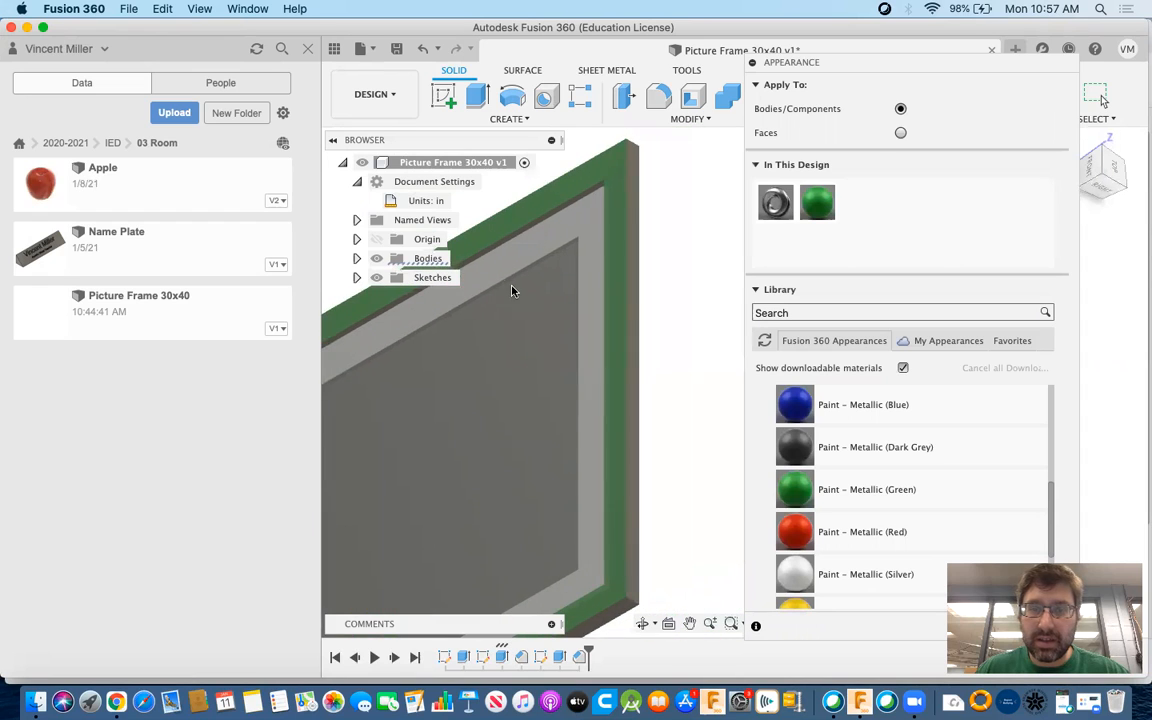
scroll(560, 211, "up", 5)
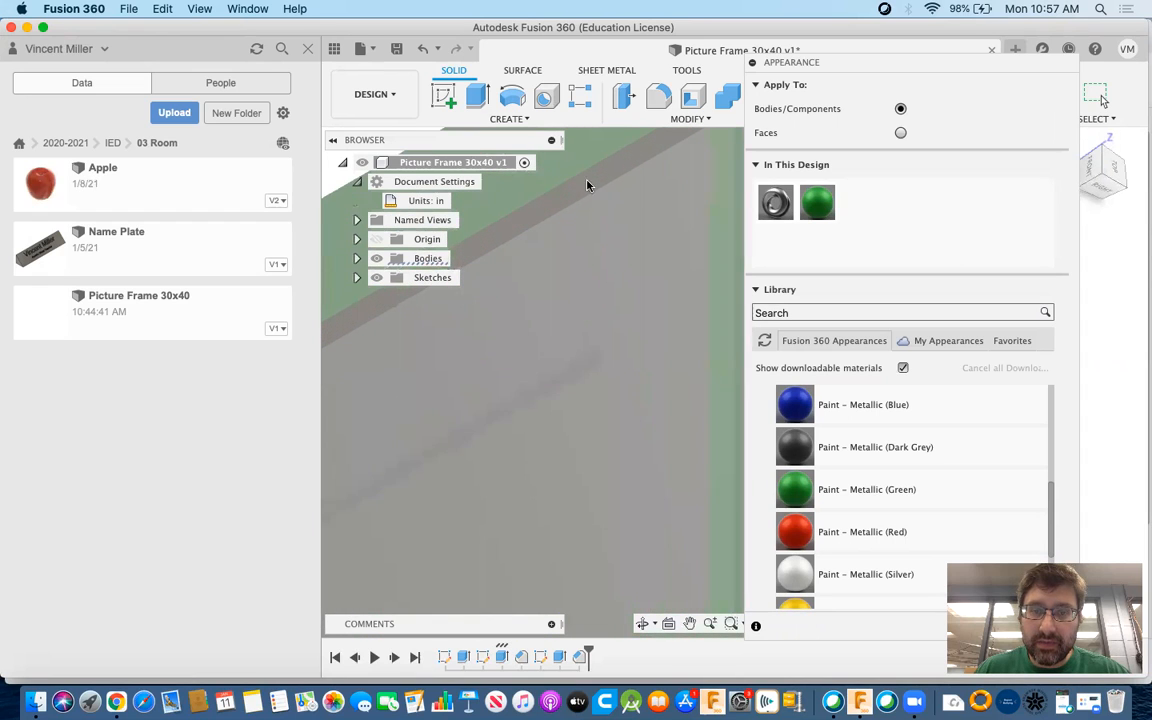
scroll(592, 184, "down", 2)
left_click(595, 182)
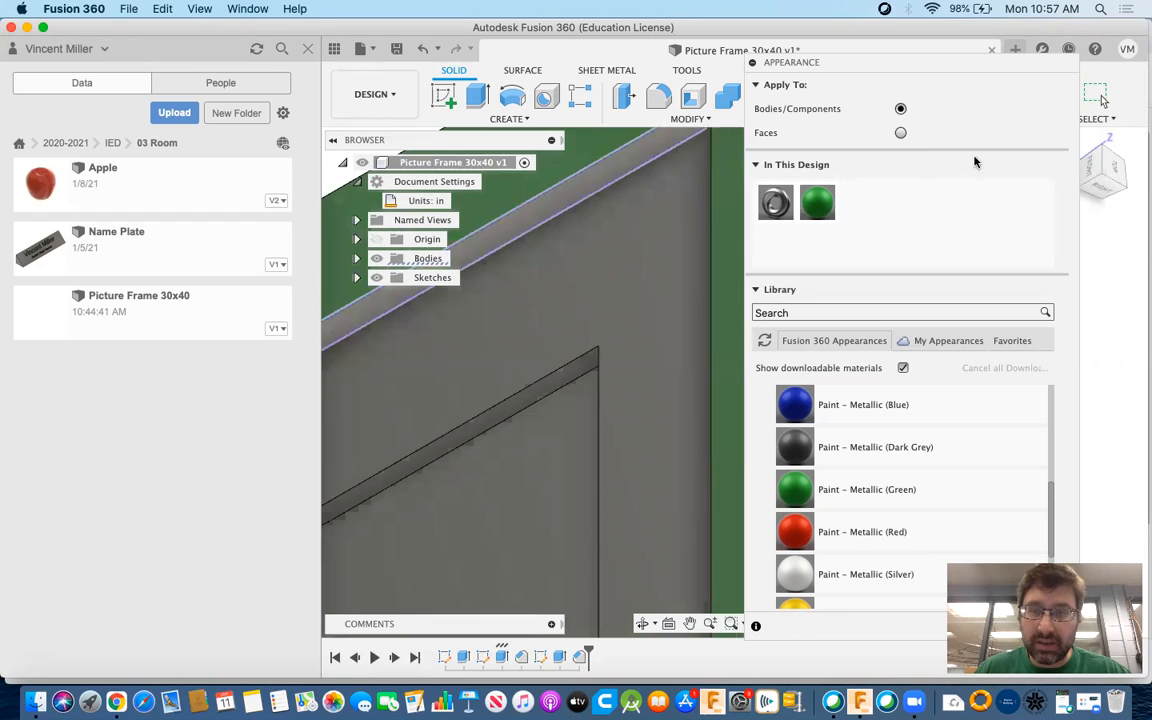
Step: Move the Appearance dialog clear of the frame and deny Fusion 360 the requested accessibility access
left_click(1093, 174)
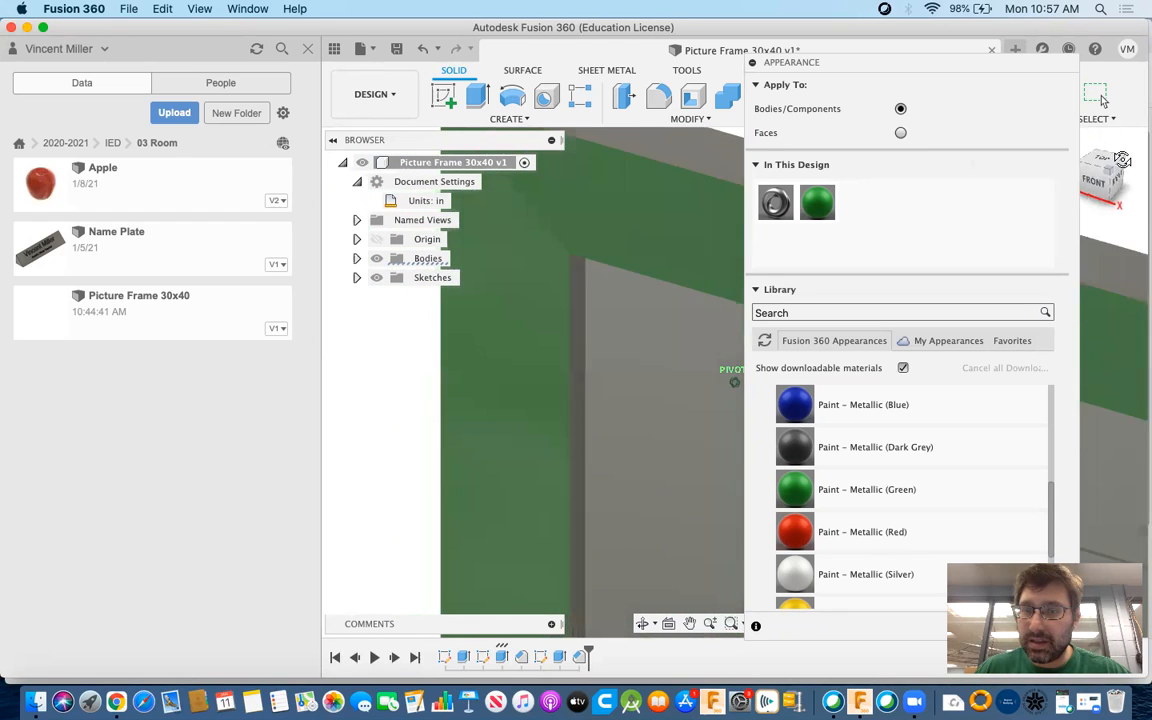
left_click_drag(1138, 147, 1141, 155)
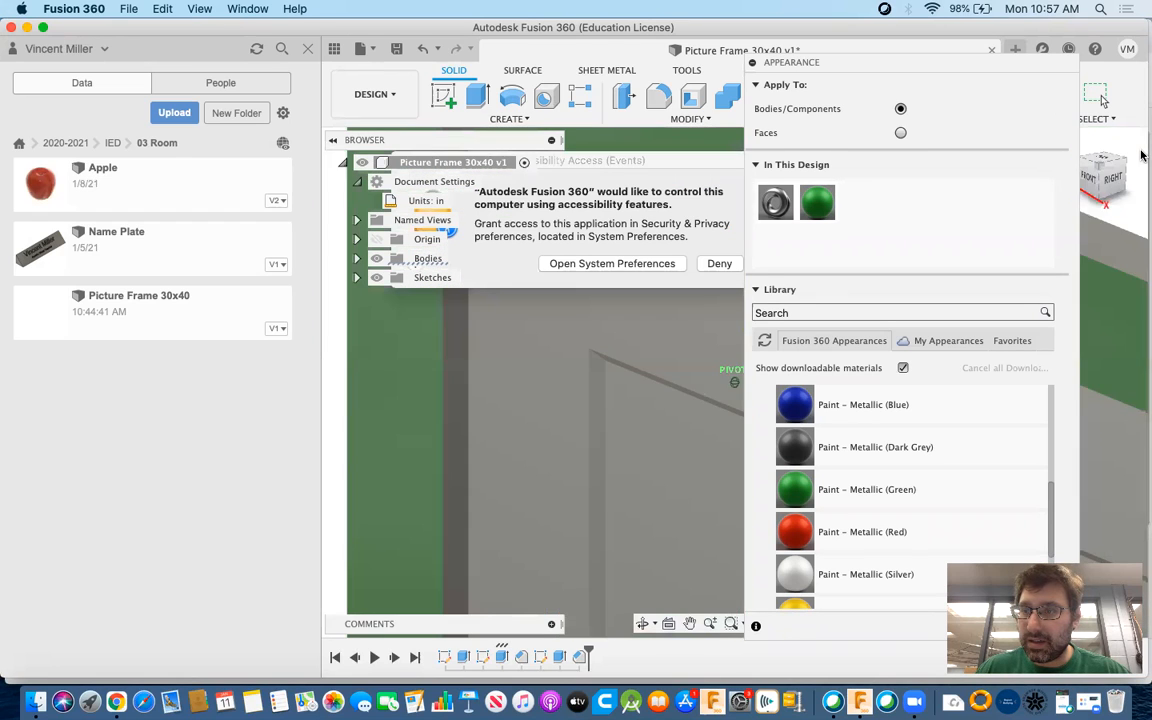
scroll(718, 341, "up", 3)
scroll(648, 365, "down", 5)
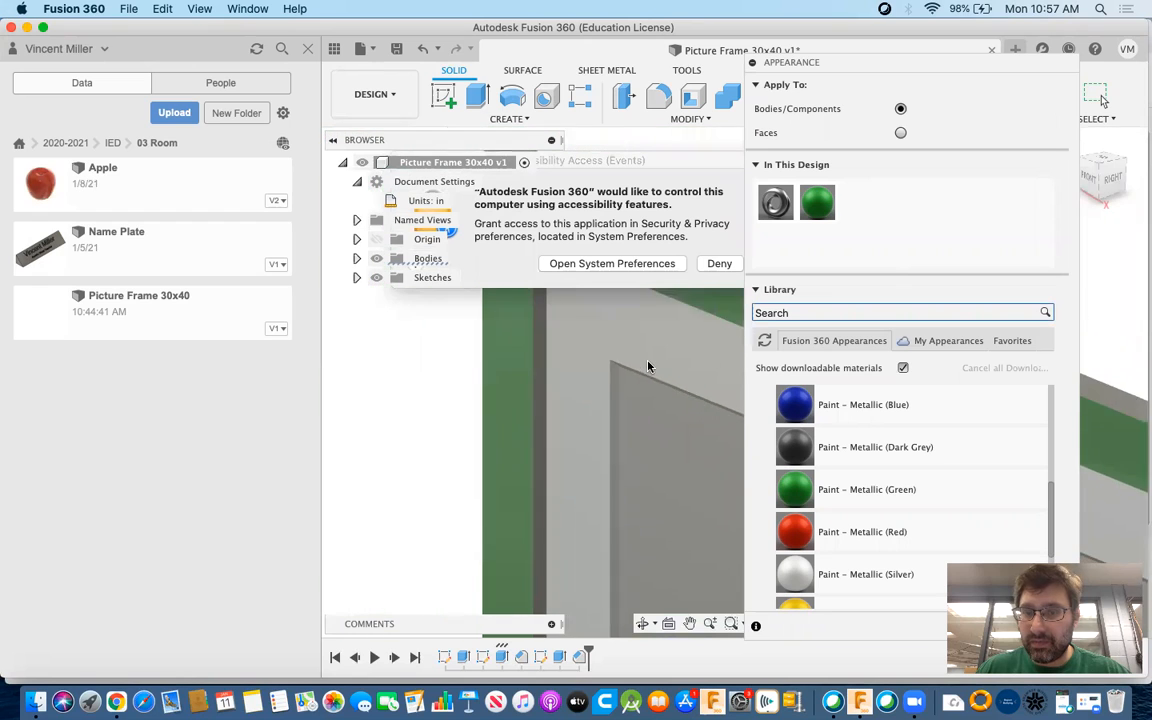
left_click_drag(990, 64, 336, 49)
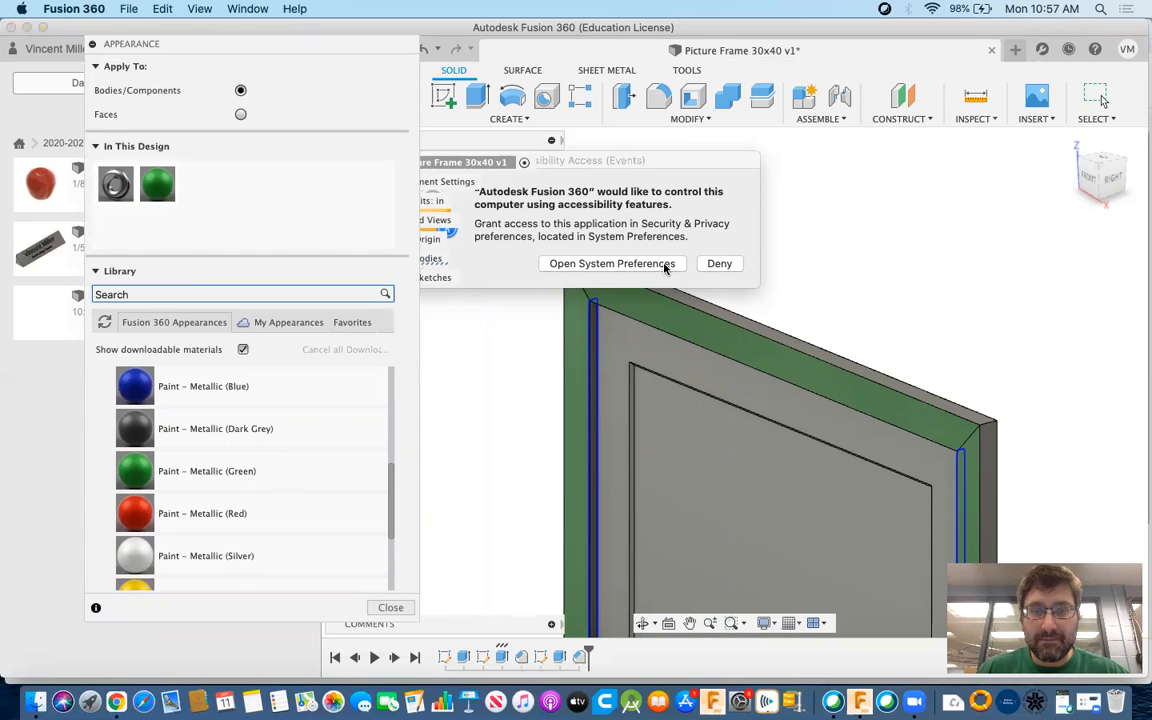
left_click(724, 263)
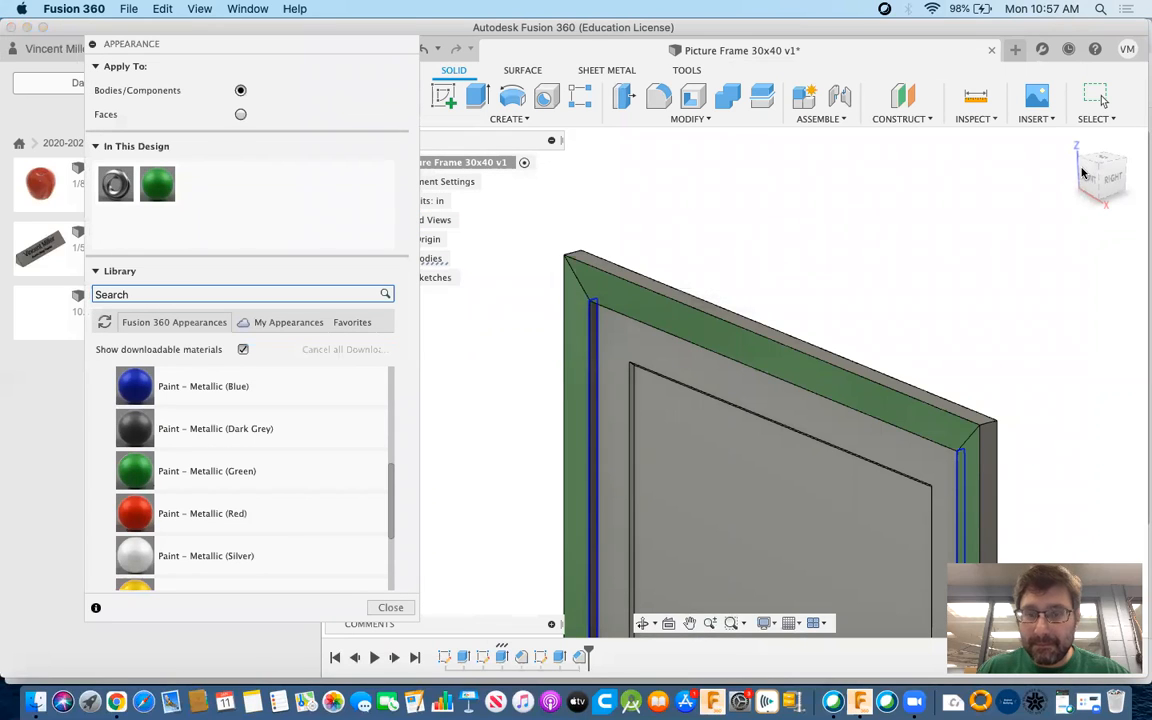
Step: Add the last inner side wall to the selection and apply Paint - Metallic (Green) to all four inner walls
left_click(1092, 197)
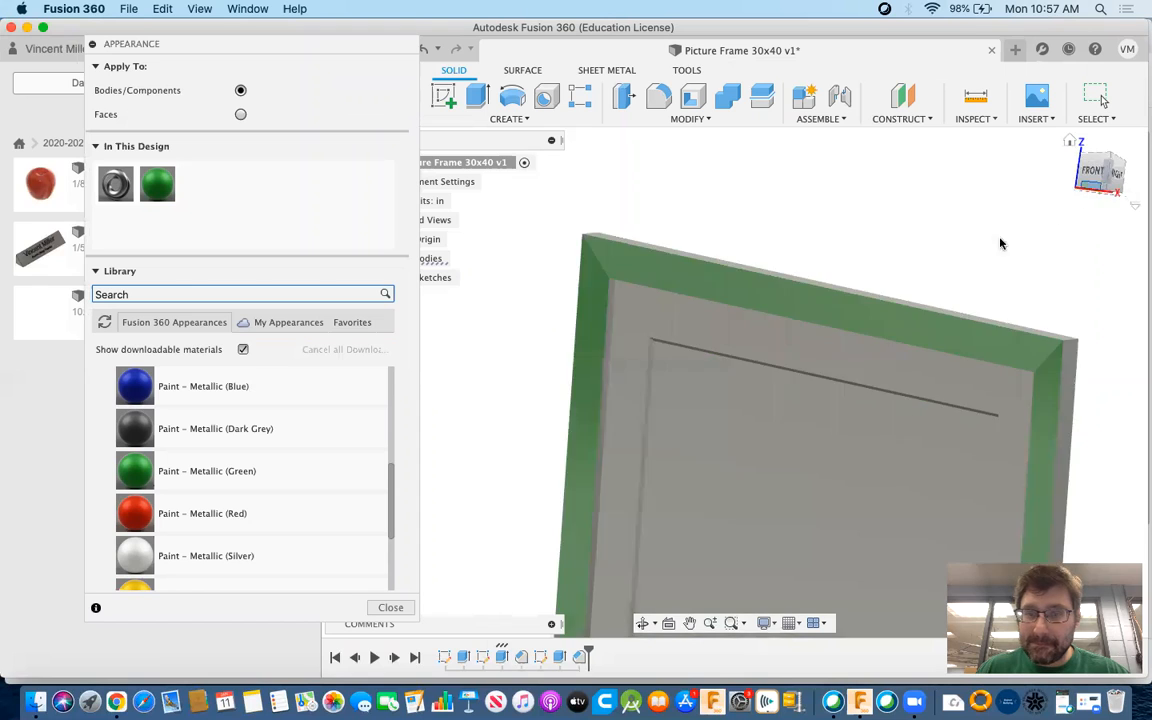
scroll(840, 203, "up", 5)
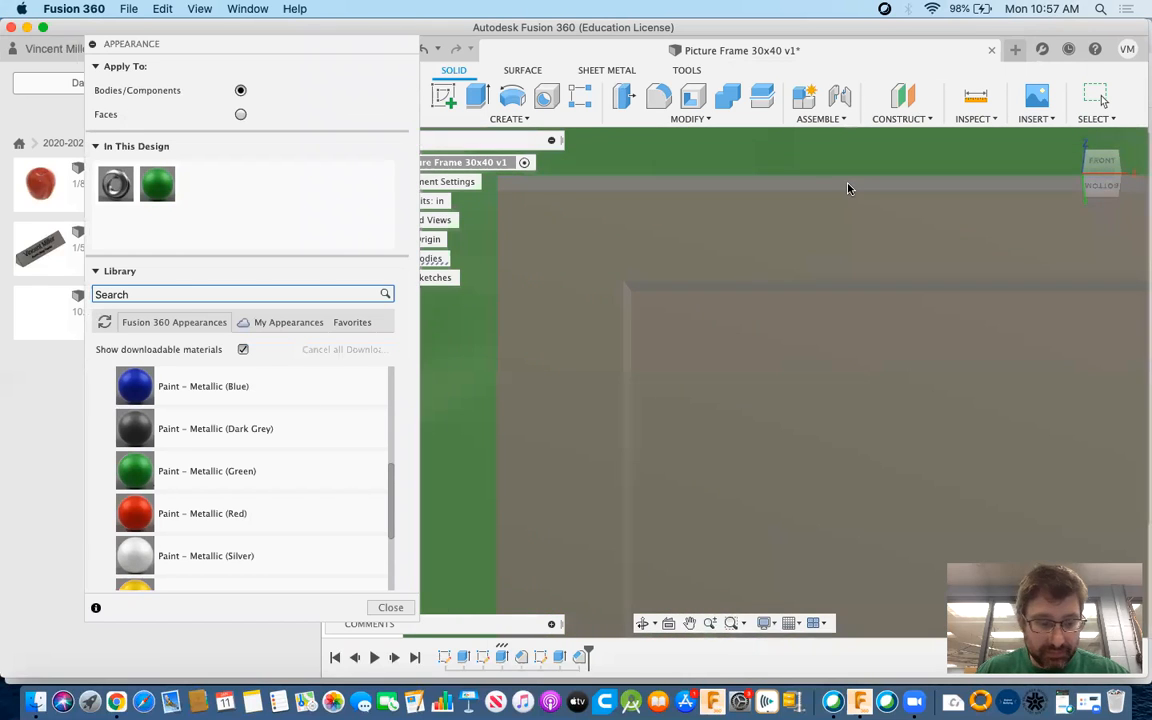
left_click(848, 188)
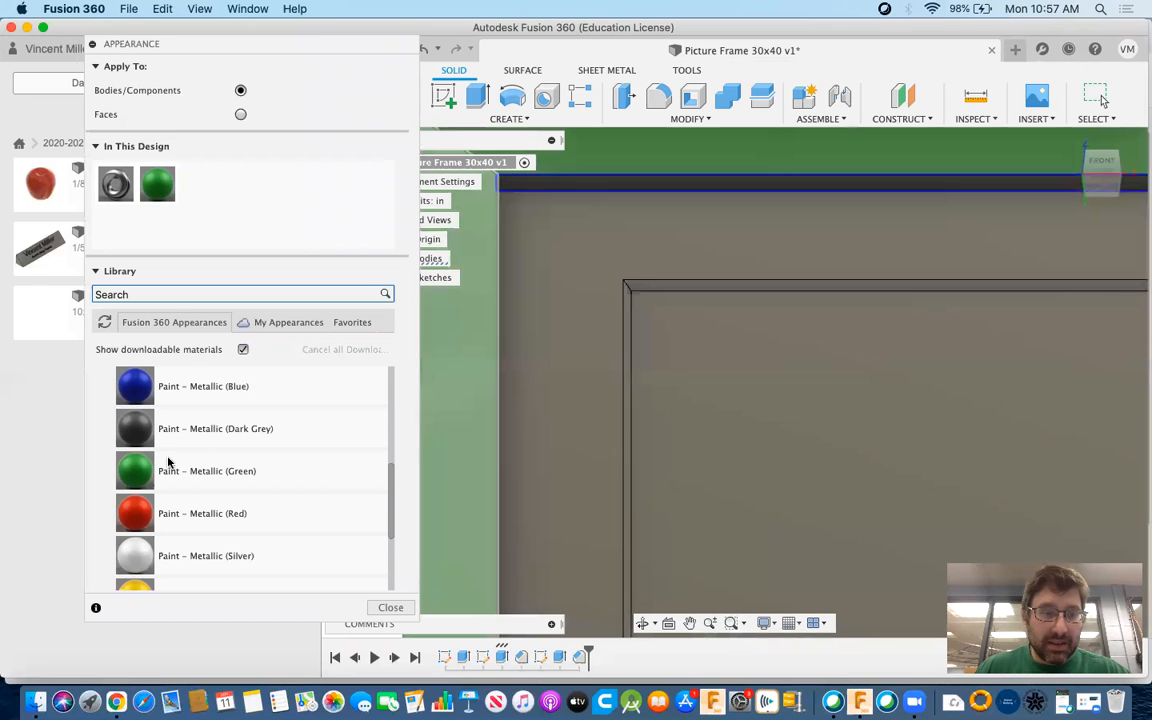
mouse_move(157, 466)
left_mouse_down()
mouse_move(432, 348)
mouse_move(576, 190)
mouse_move(627, 190)
left_mouse_up()
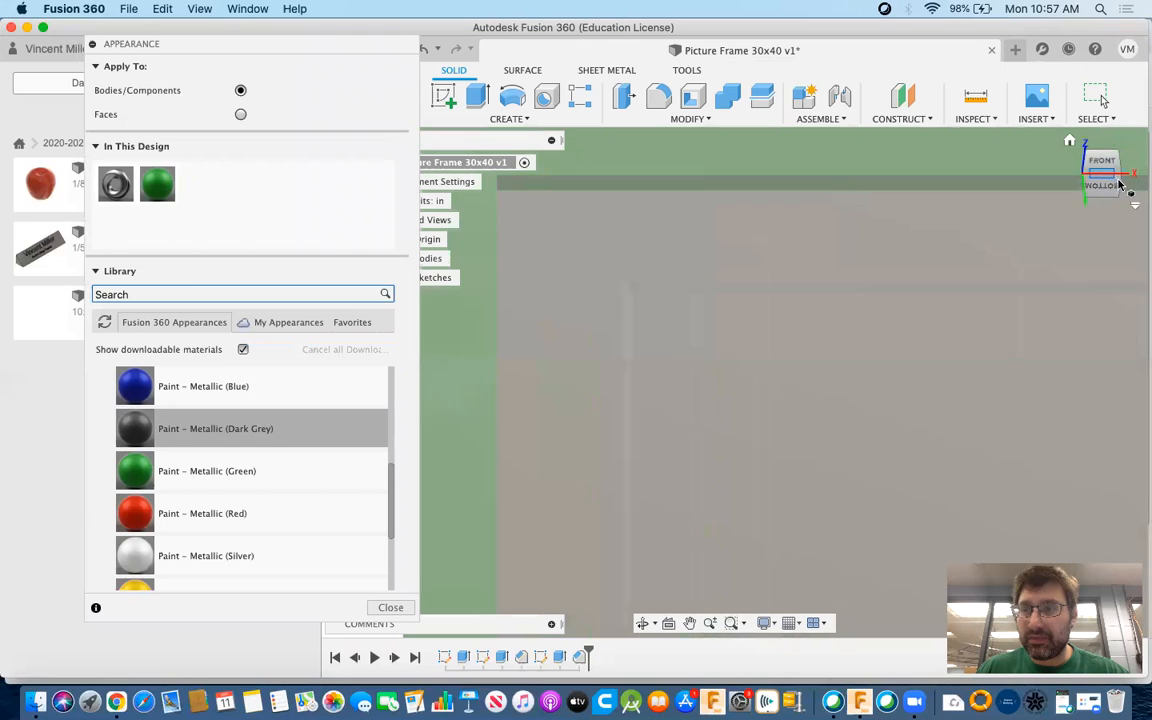
Step: Collapse the Metallic paints in the appearance library and expand the Powder Coat Rough paints
left_click(1121, 182)
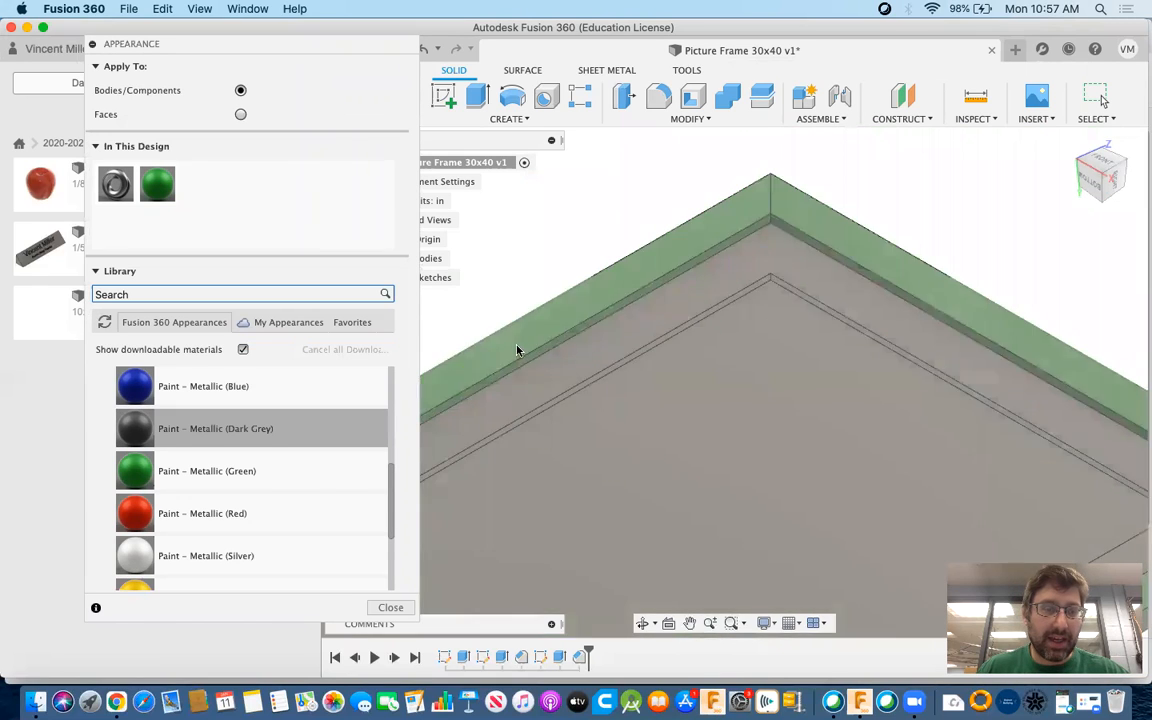
scroll(357, 424, "up", 5)
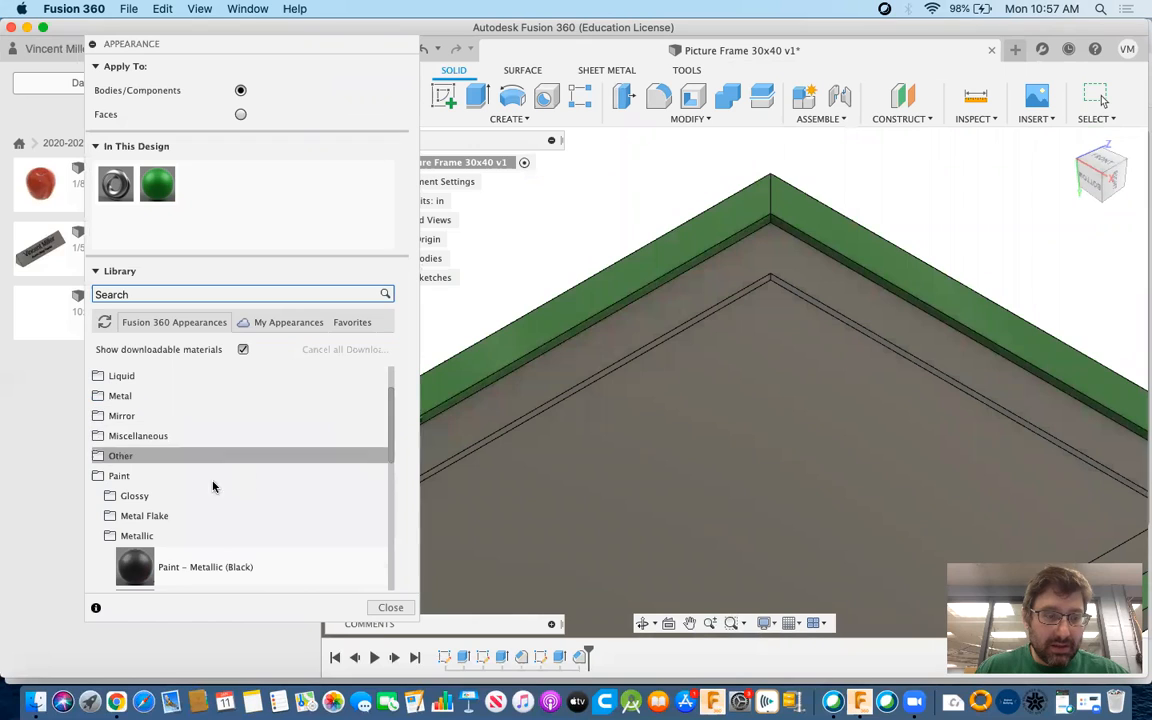
left_click(115, 537)
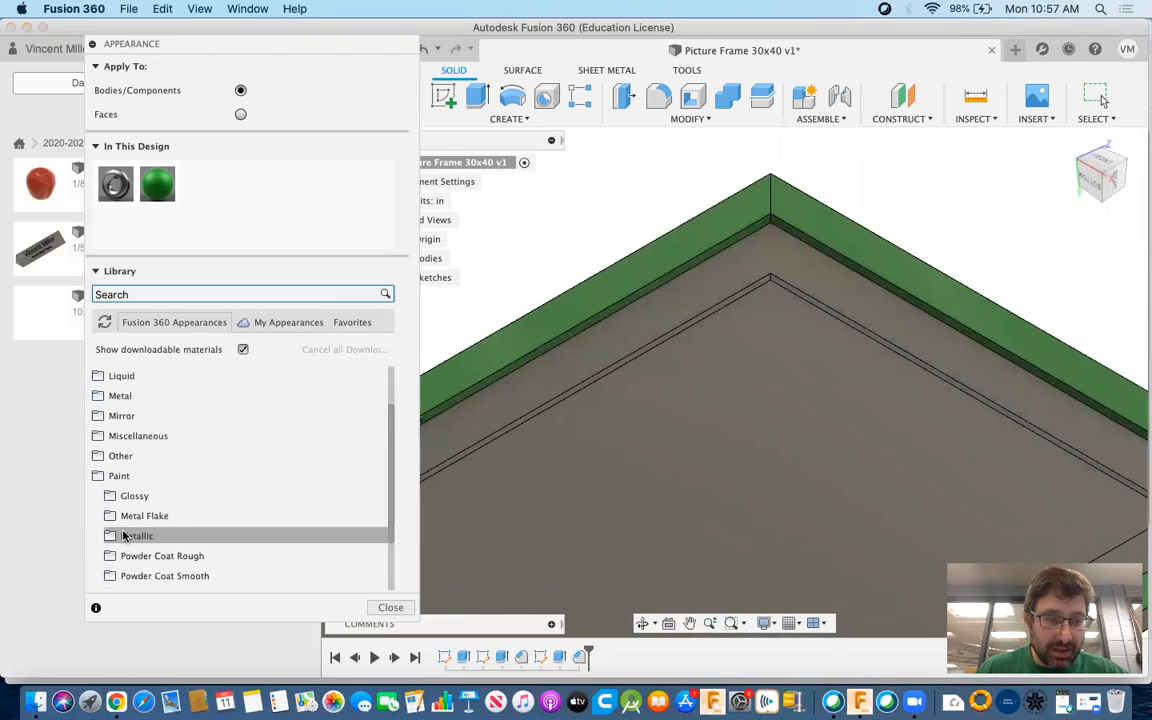
scroll(124, 537, "down", 3)
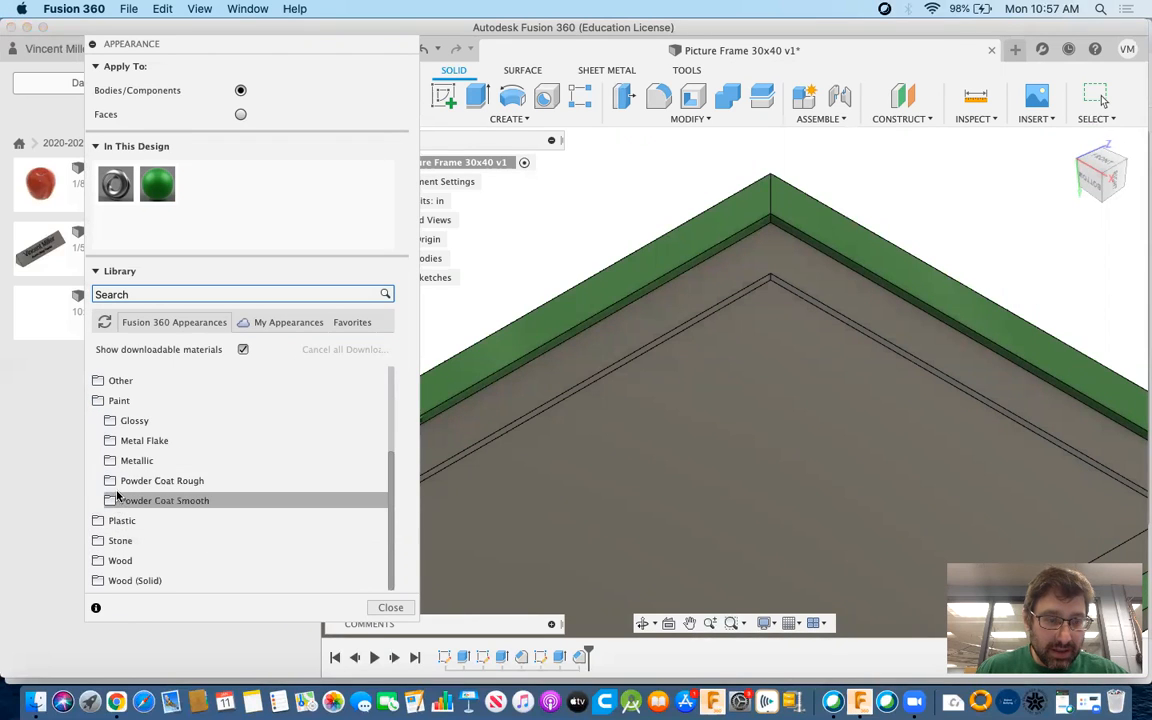
left_click(111, 481)
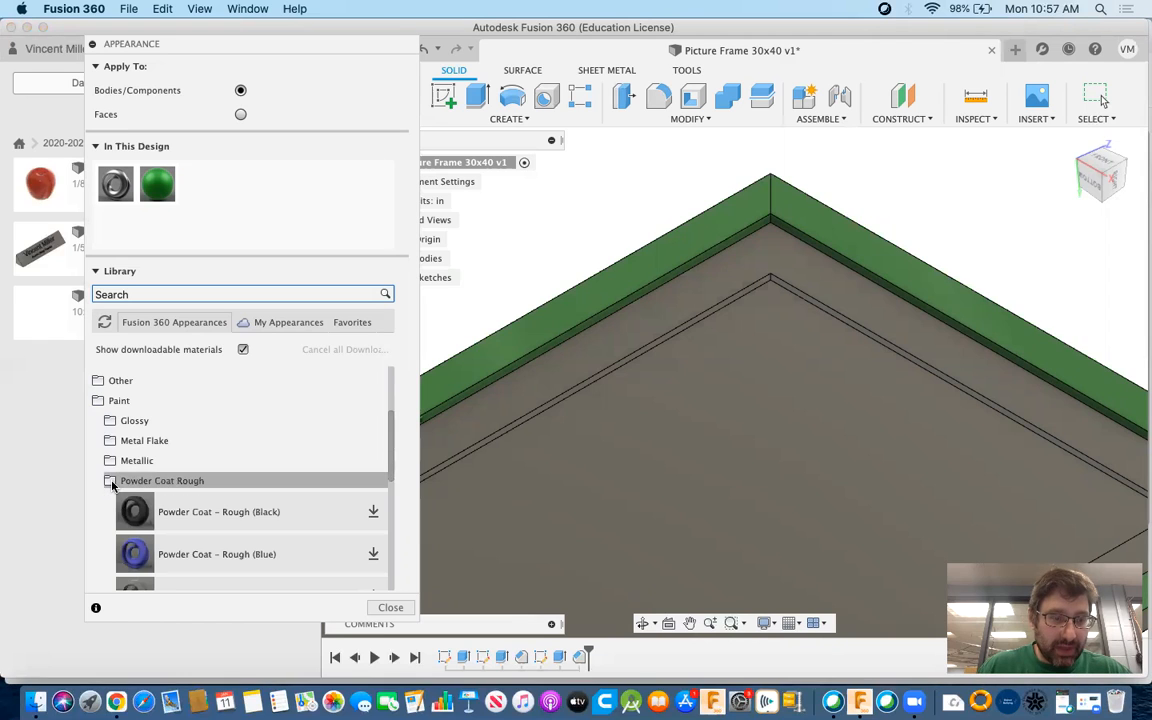
scroll(193, 461, "up", 5)
scroll(192, 461, "down", 12)
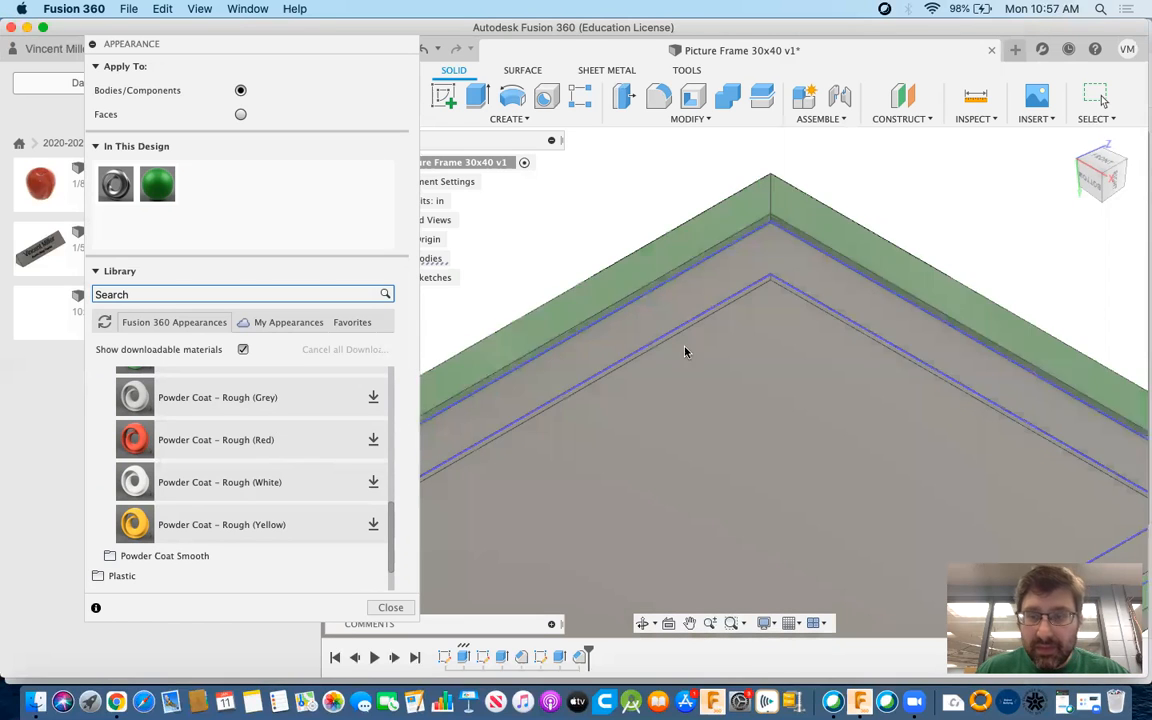
Step: Select the mat's front face and two adjoining inner walls around the recessed opening
scroll(719, 308, "down", 4)
scroll(719, 308, "up", 7)
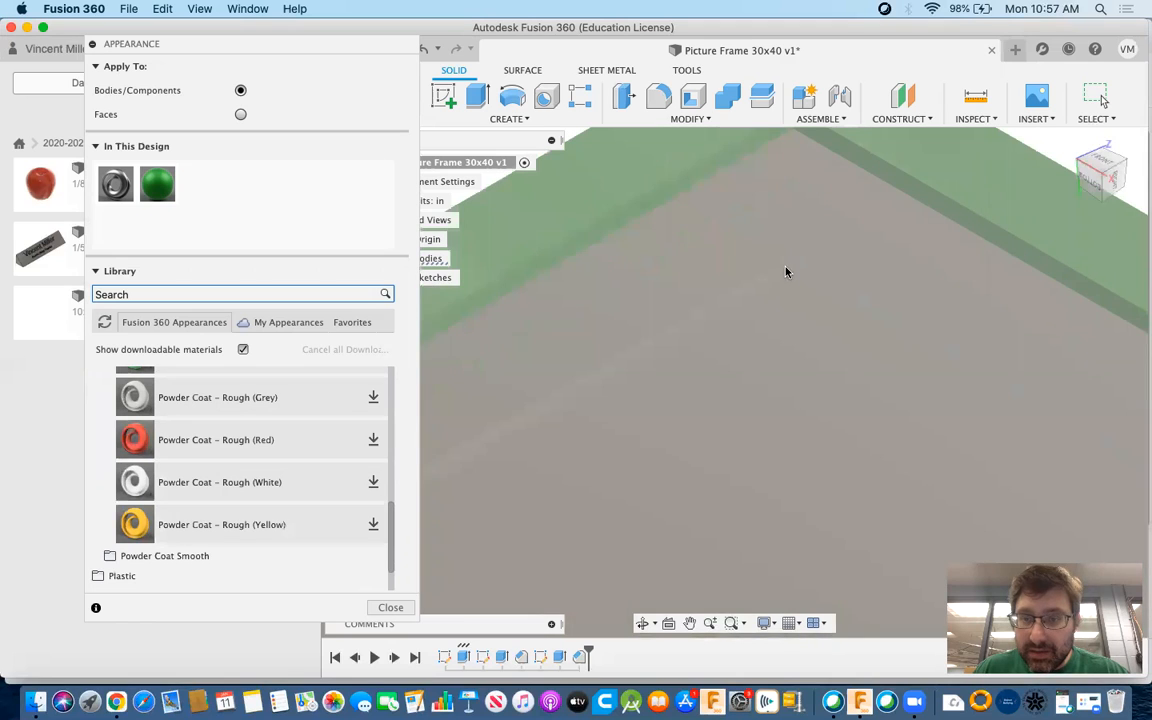
scroll(730, 380, "down", 2)
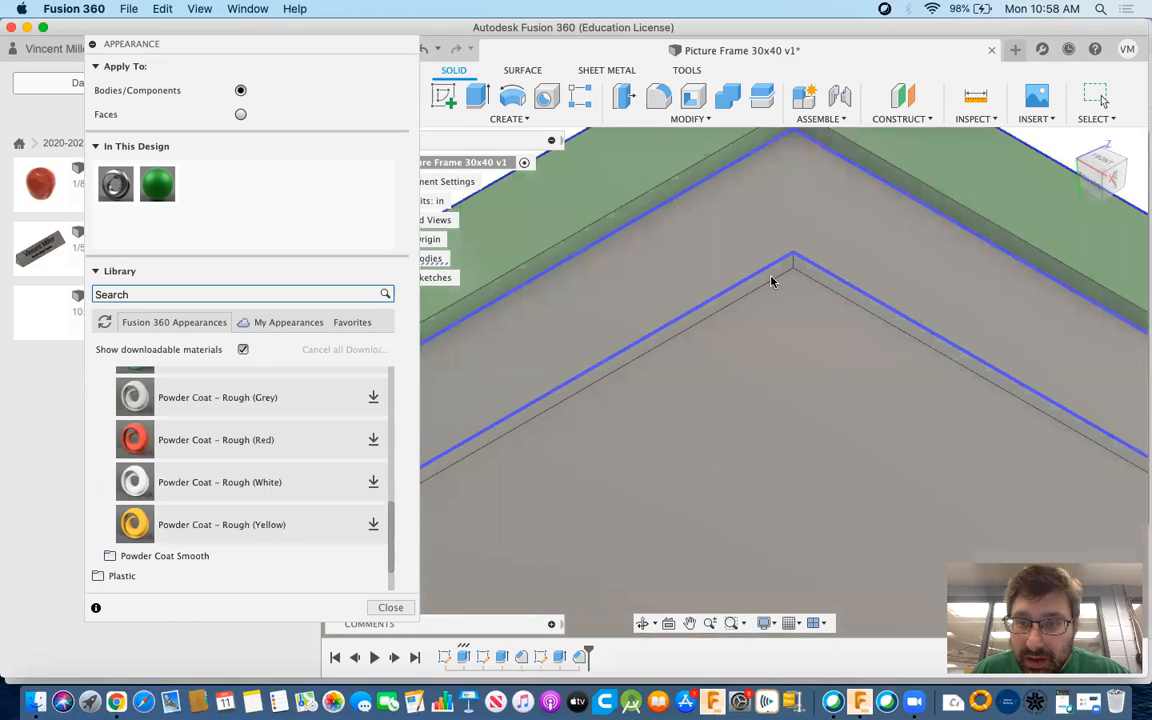
scroll(771, 281, "up", 2)
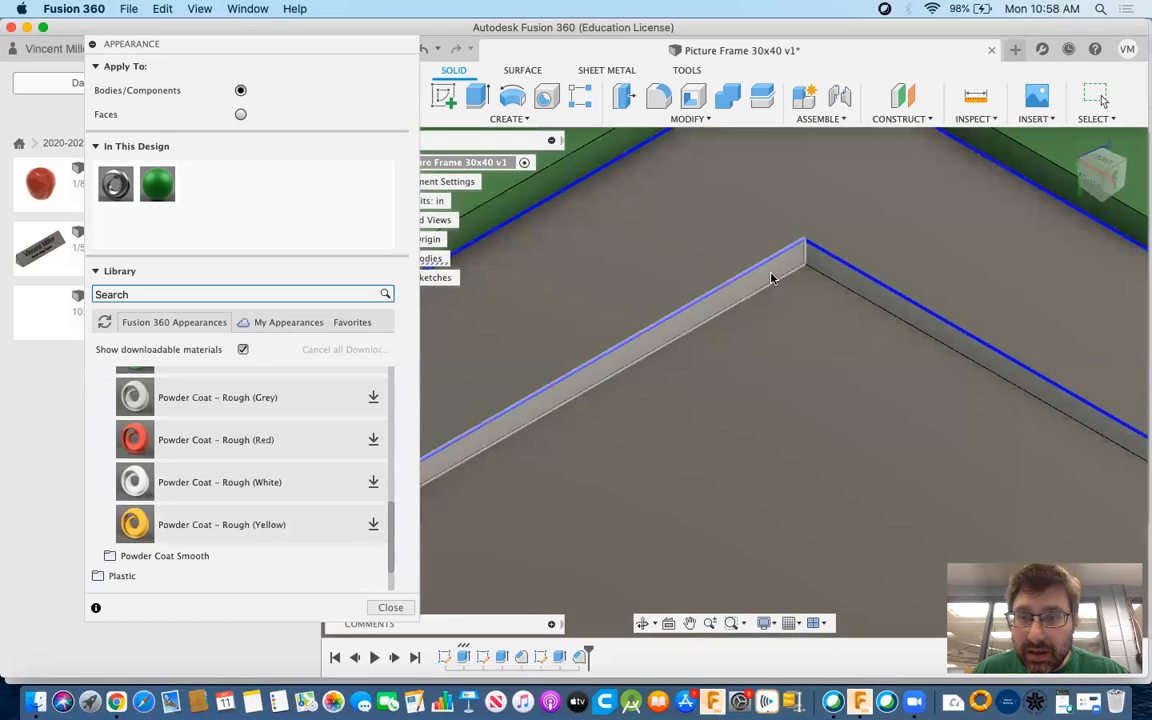
left_click(771, 277, "shift")
left_click(846, 283, "shift")
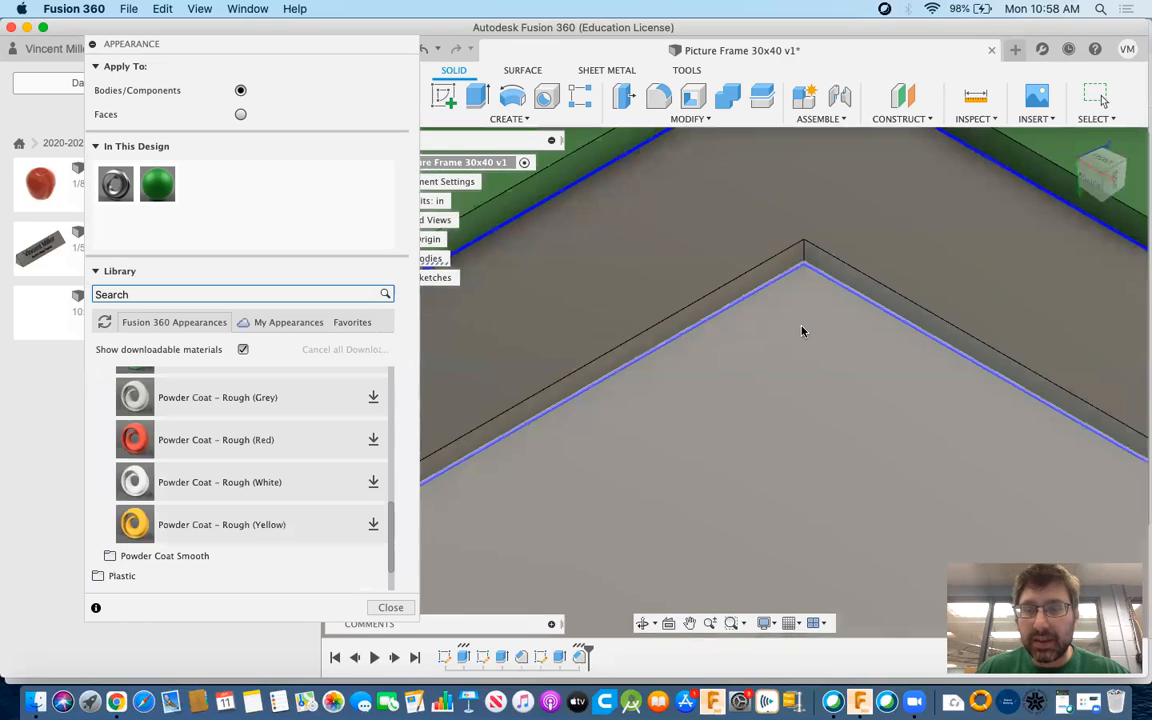
Step: Add the opening's other two inner walls to the selection from the opposite viewing side
left_click(1105, 155)
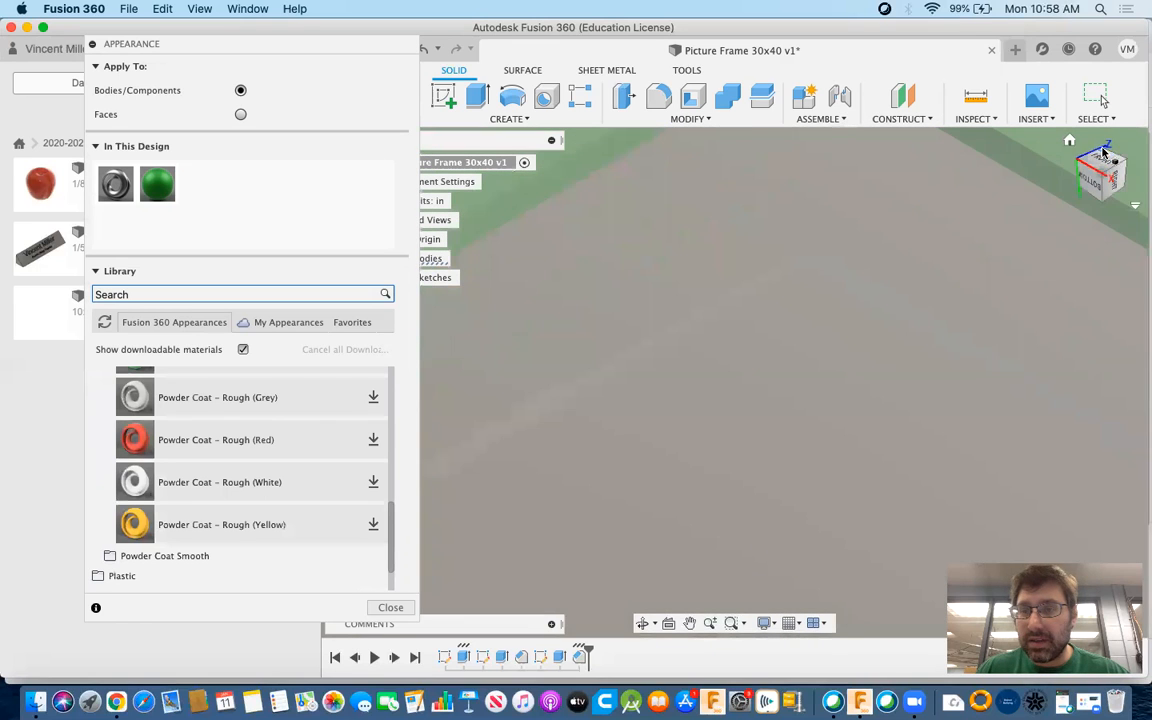
scroll(774, 356, "up", 3)
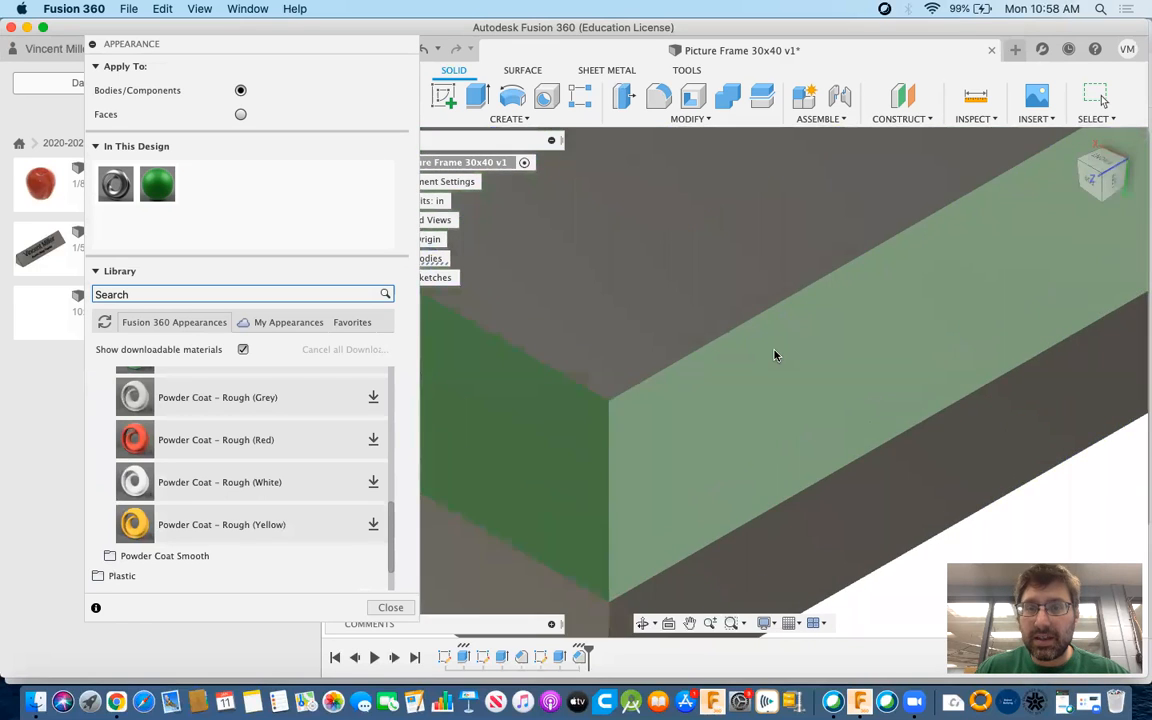
scroll(774, 356, "down", 8)
scroll(774, 356, "down", 5)
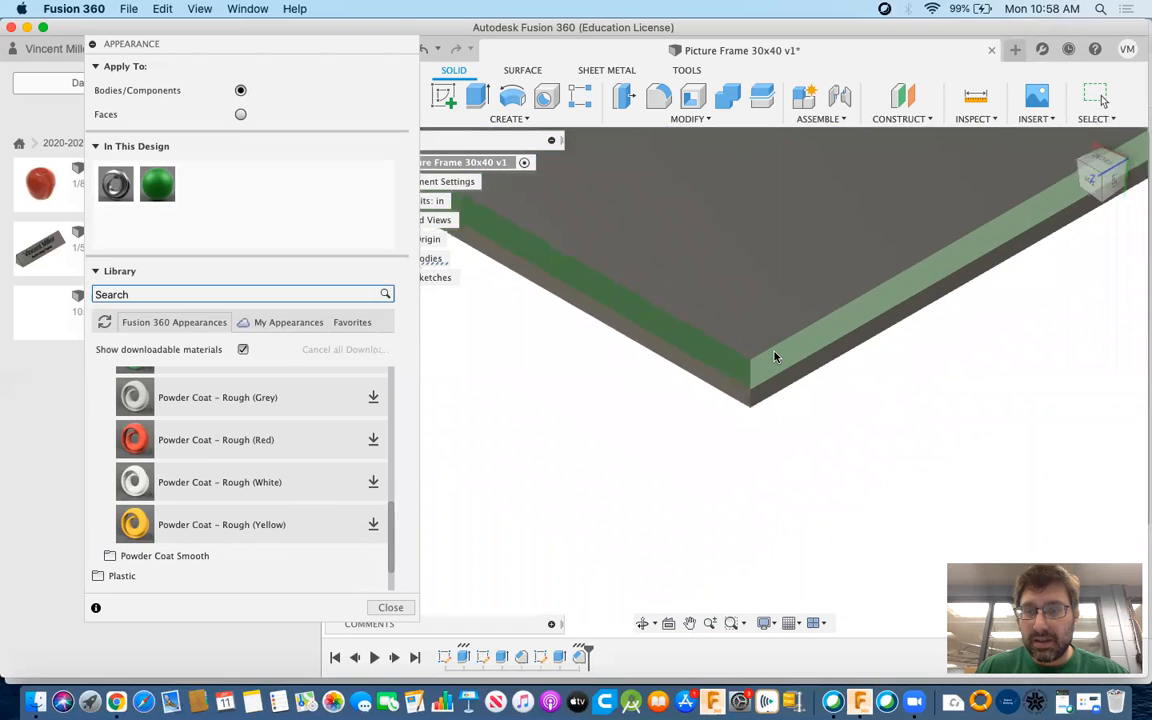
middle_click_drag(791, 206, 735, 608)
scroll(836, 289, "up", 5)
scroll(835, 289, "up", 6)
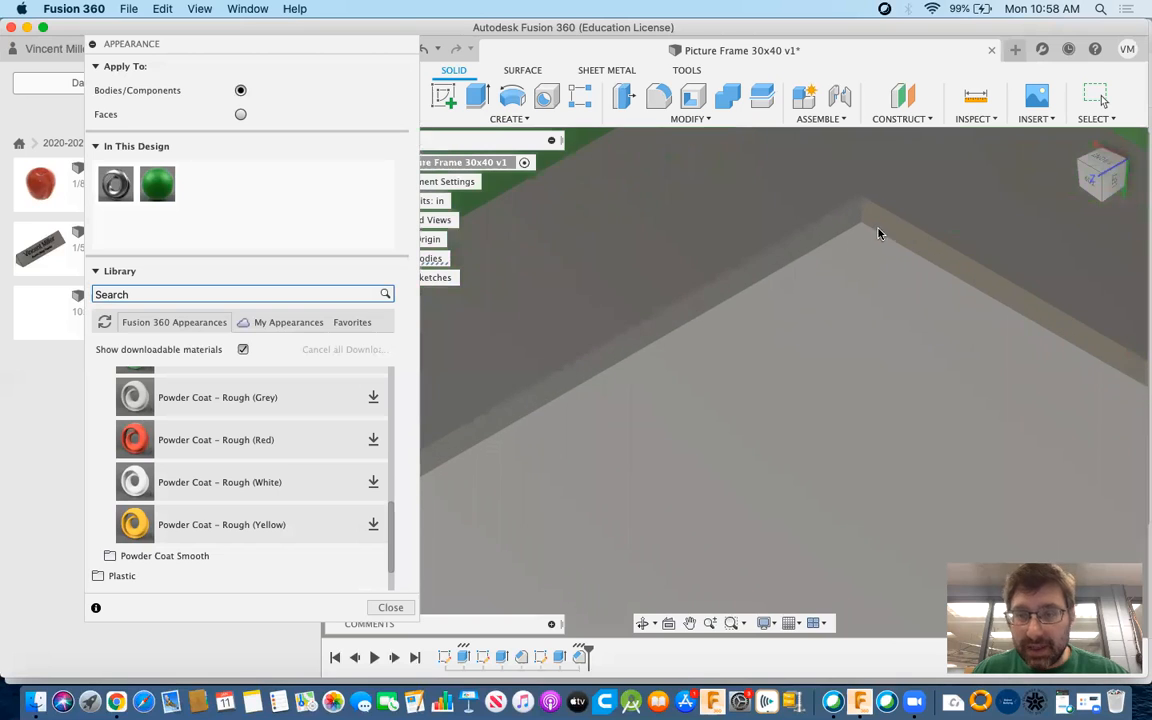
scroll(883, 227, "up", 2)
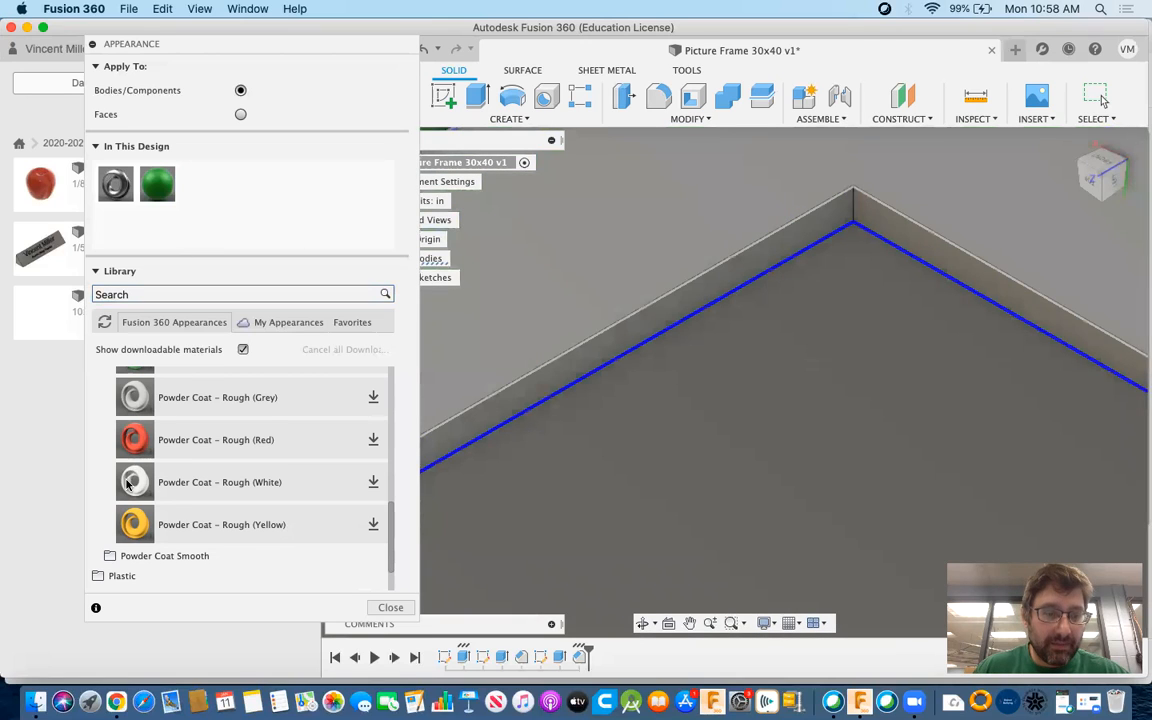
Step: Download the Powder Coat - Rough (White) appearance from the library
left_click(127, 483)
left_click_drag(474, 330, 502, 318)
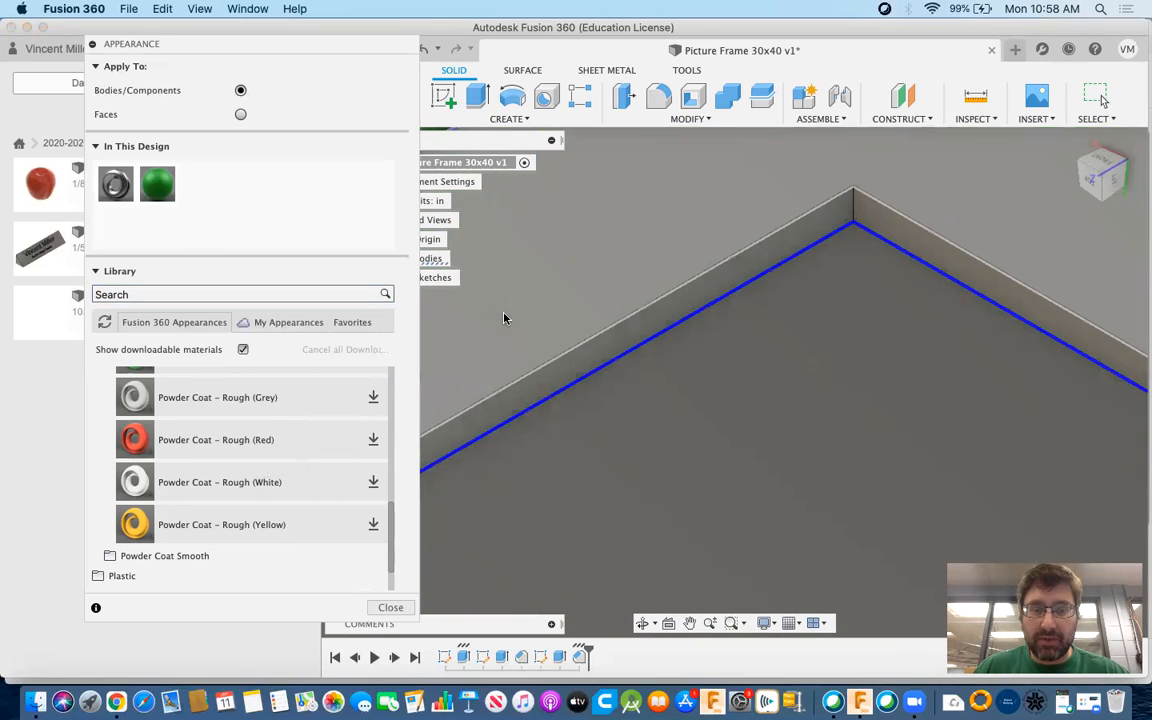
left_click(373, 483)
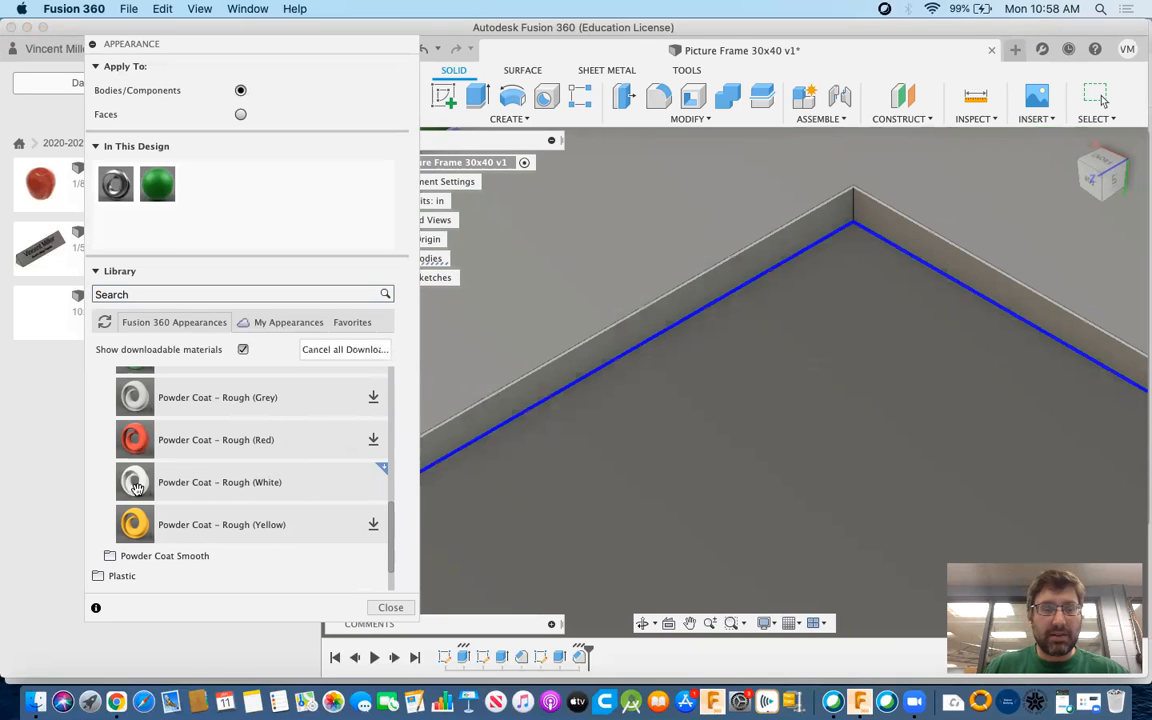
Step: Try applying Powder Coat - Rough (White) to the whole body with its face appearances removed, and undo it
left_click_drag(128, 487, 536, 311)
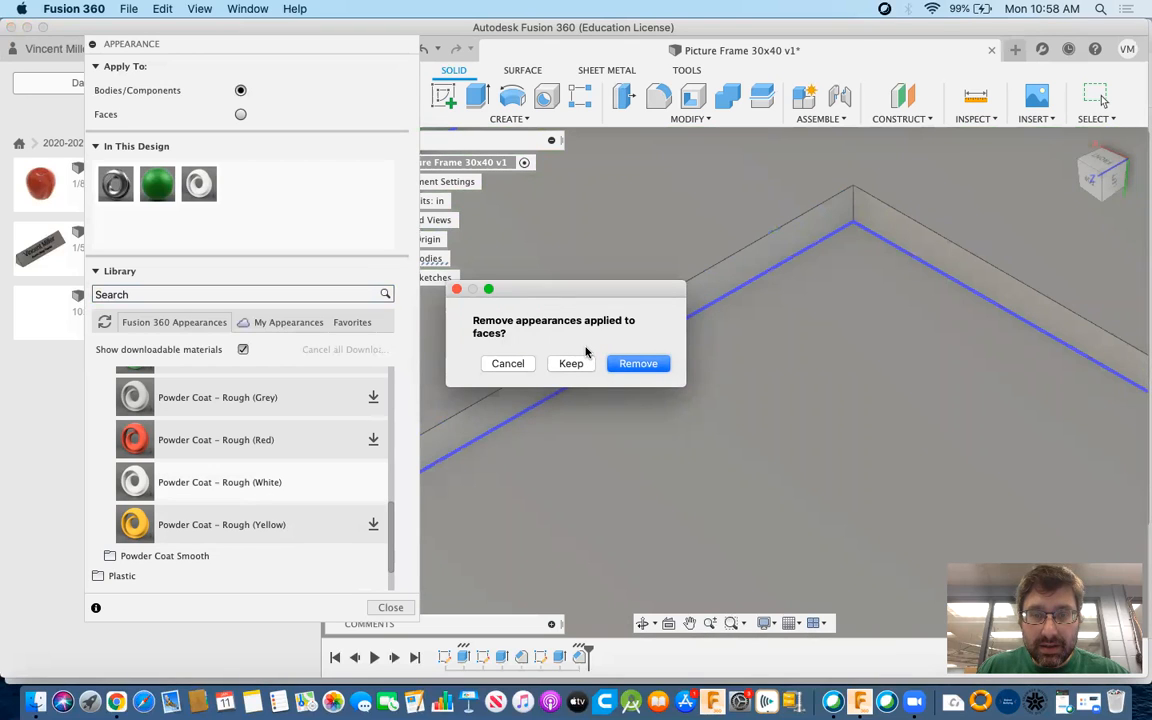
left_click(637, 364)
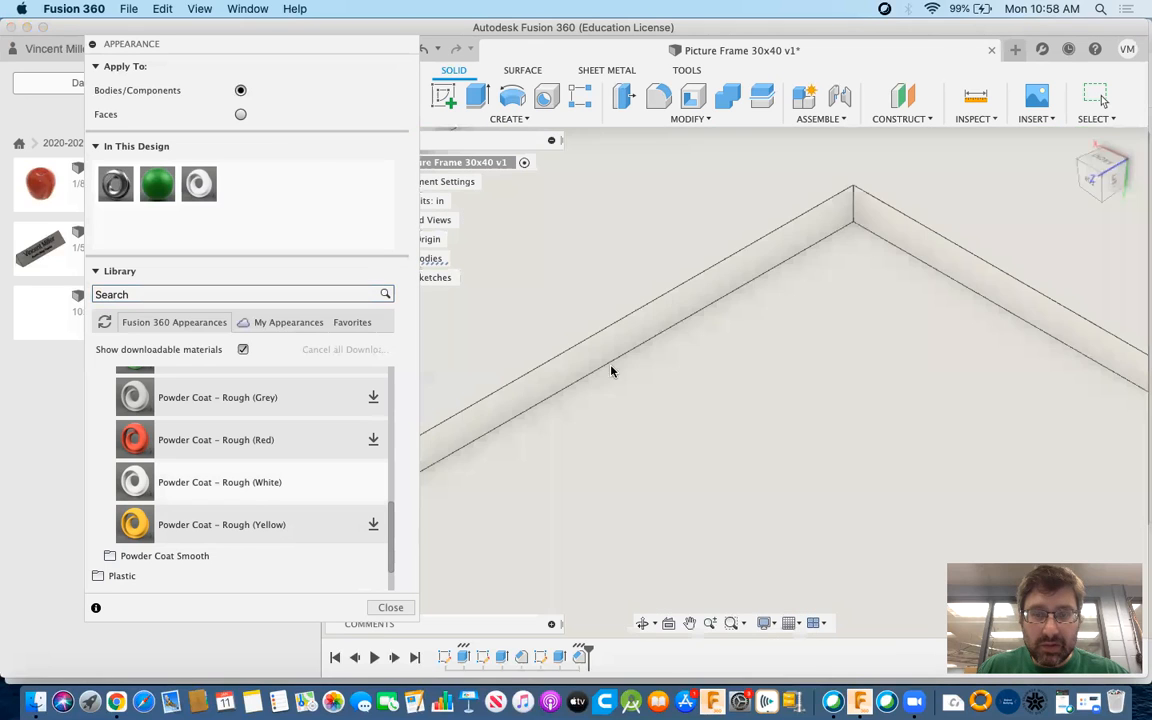
scroll(612, 389, "up", 3)
scroll(612, 389, "down", 3)
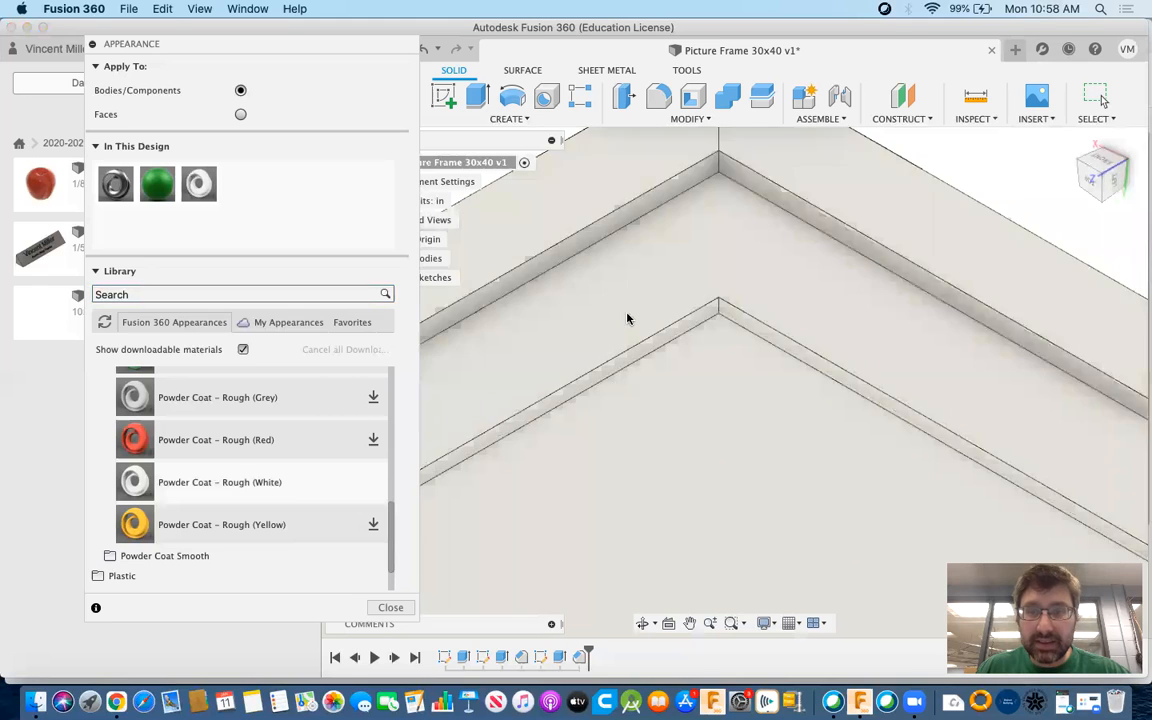
key("Escape")
key("super+z")
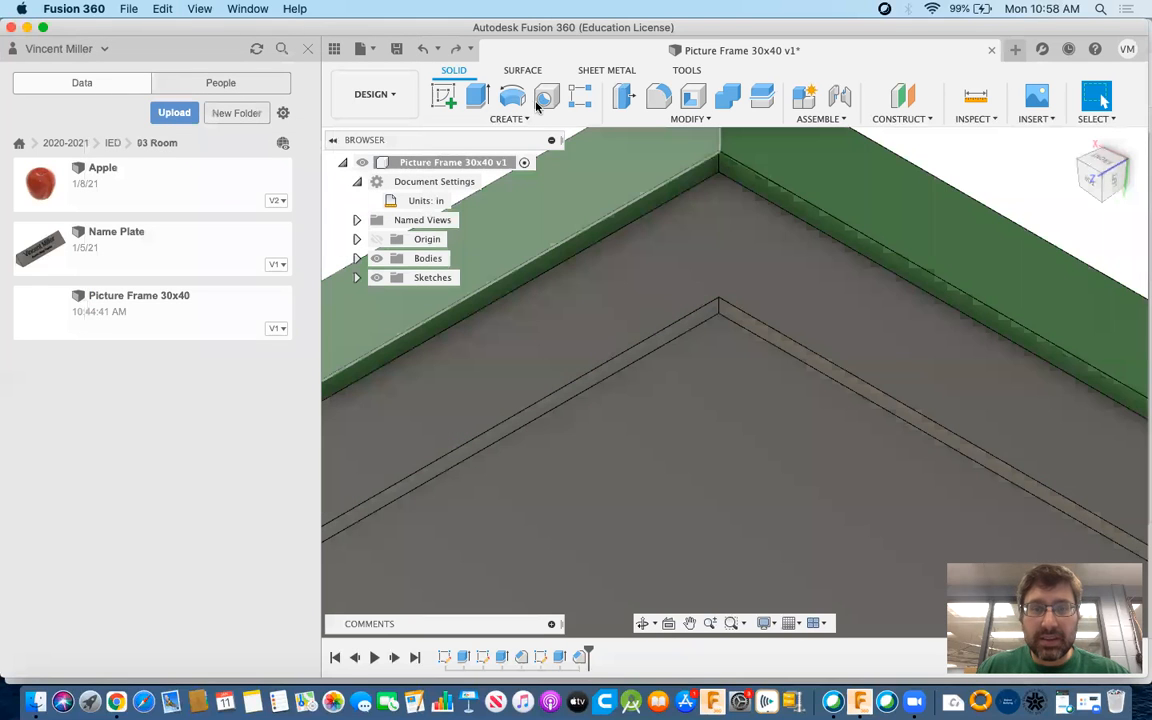
Step: Reopen the Appearance settings for faces and select the mat's front face with two adjoining inner walls of the opening
left_click(712, 121)
left_click(652, 409)
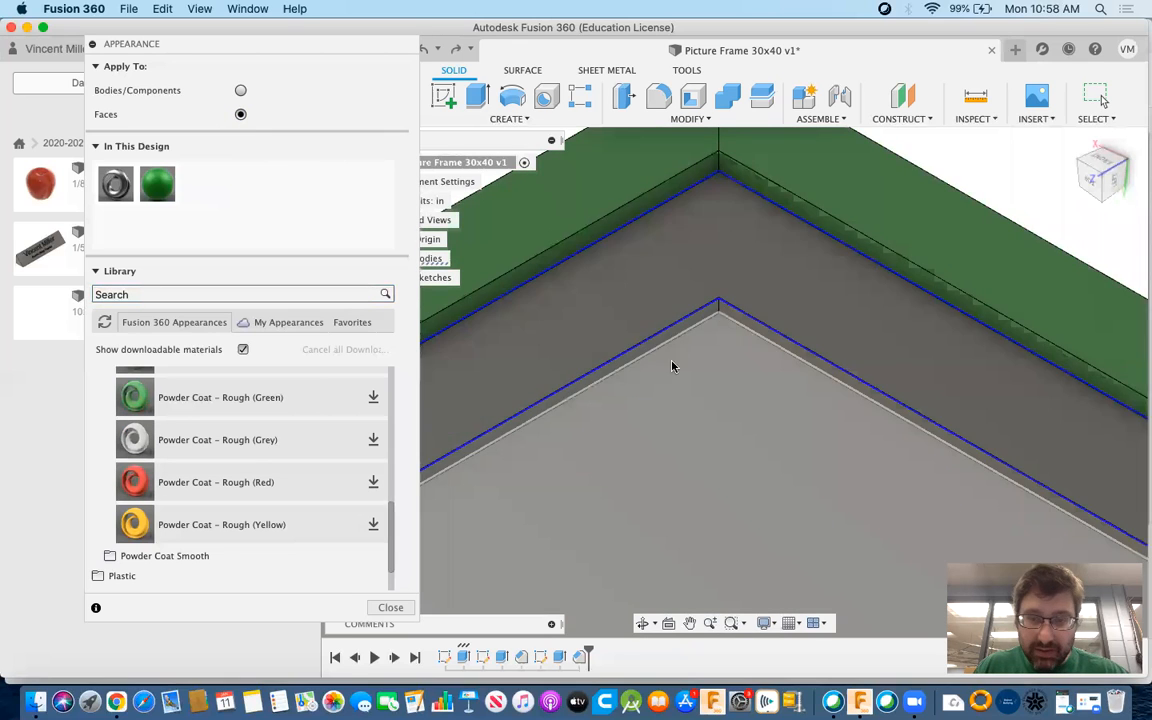
scroll(705, 317, "up", 5)
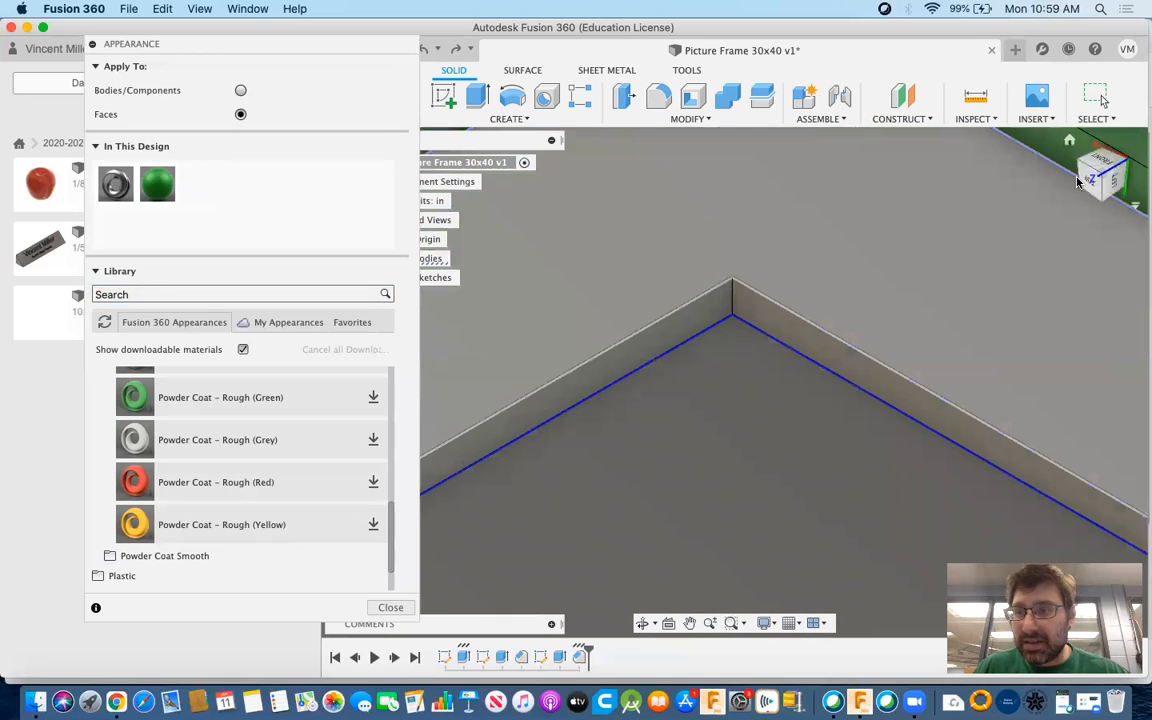
Step: Add the two remaining inner walls of the mat opening at the opposite corner to the face selection
left_click(1104, 155)
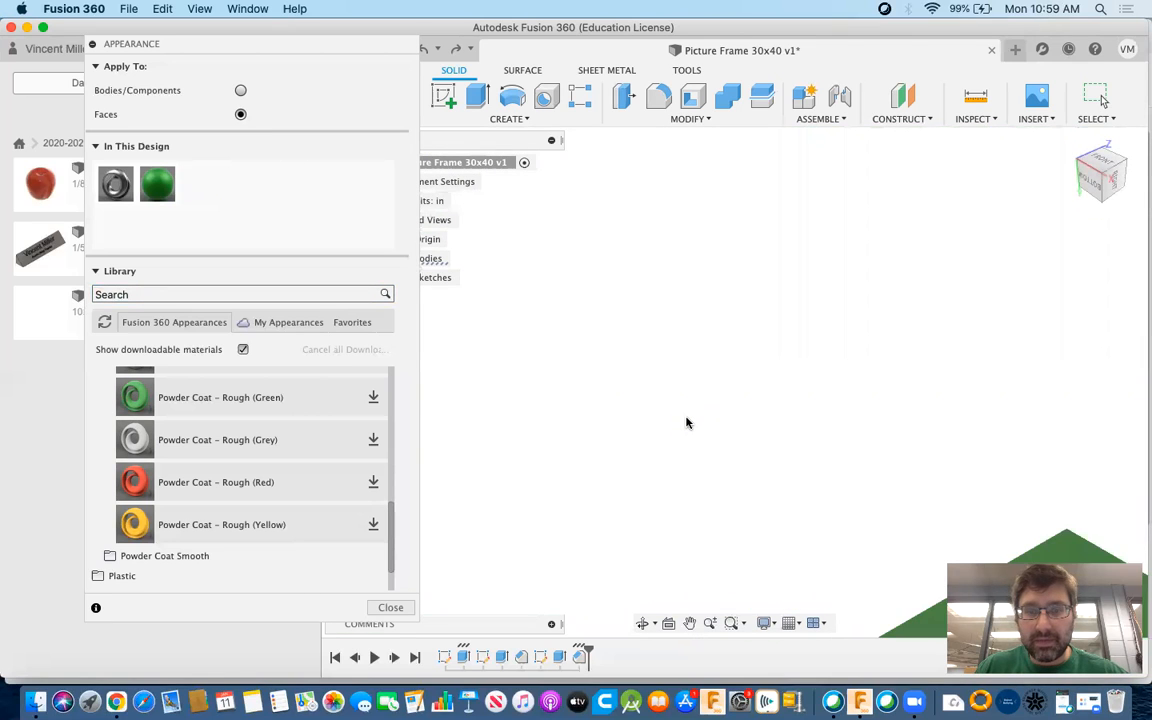
middle_click_drag(813, 414, 675, 310)
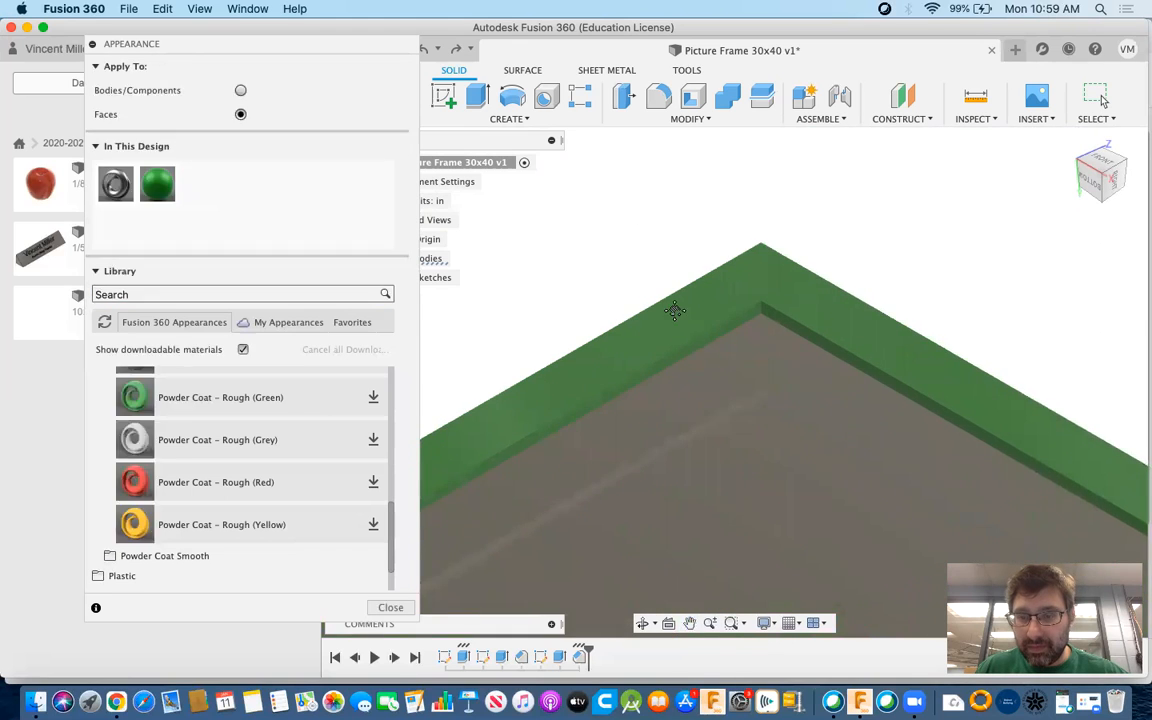
scroll(764, 381, "up", 5)
scroll(765, 384, "up", 5)
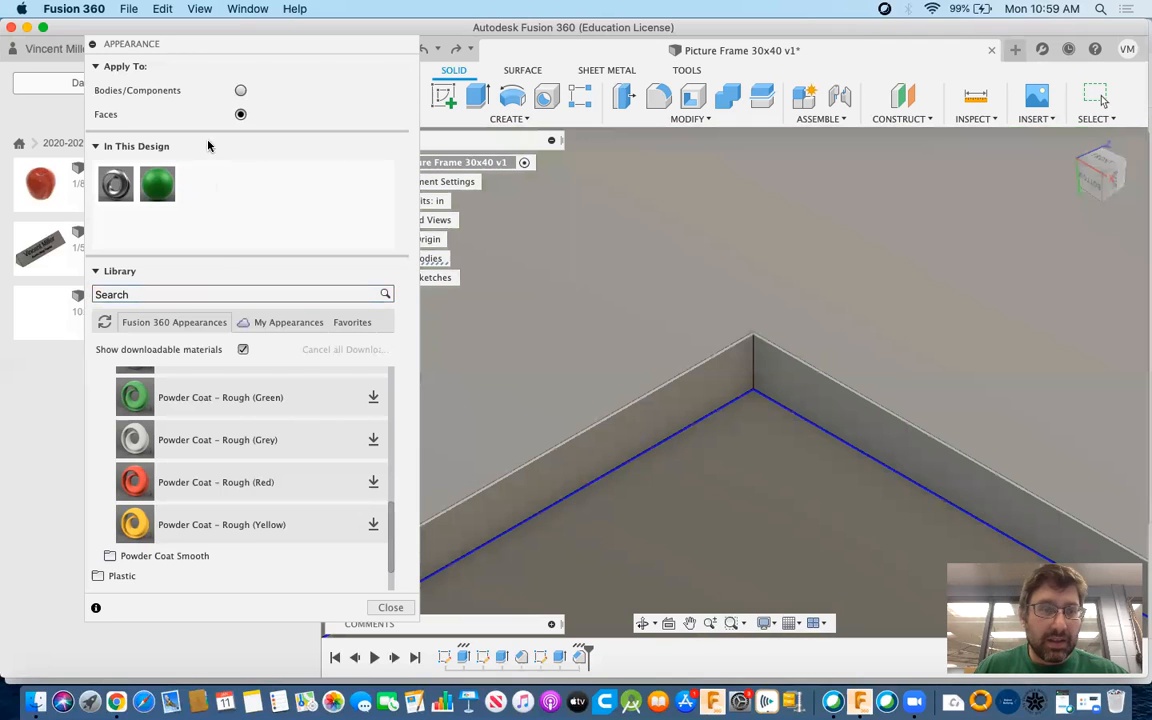
Step: Apply Powder Coat - Rough (White) to the mat's front face and the four inner walls of its opening
left_click_drag(128, 447, 566, 315)
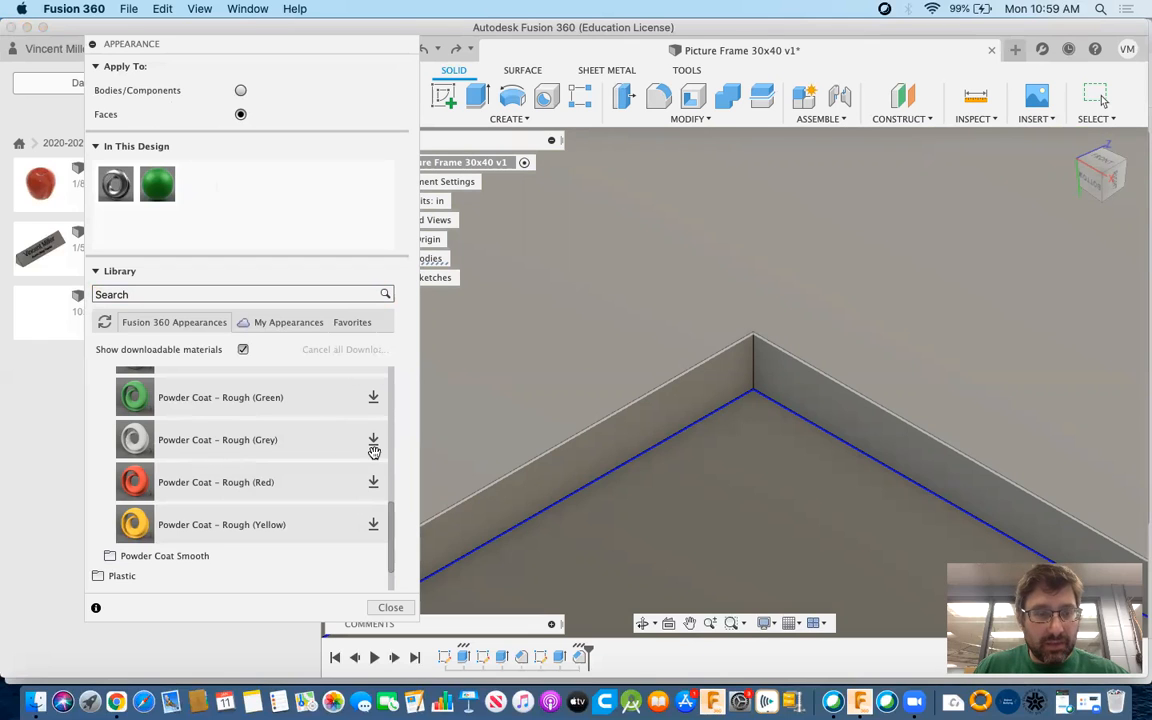
scroll(310, 455, "down", 2)
scroll(310, 455, "up", 7)
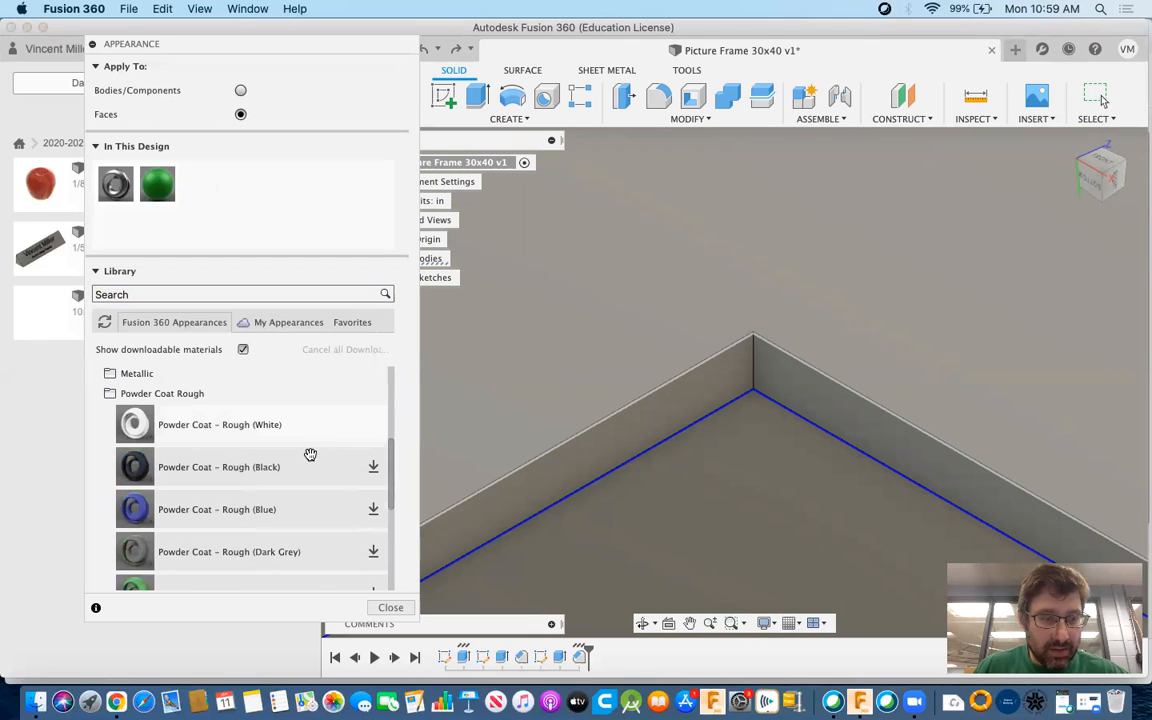
left_click_drag(477, 420, 589, 368)
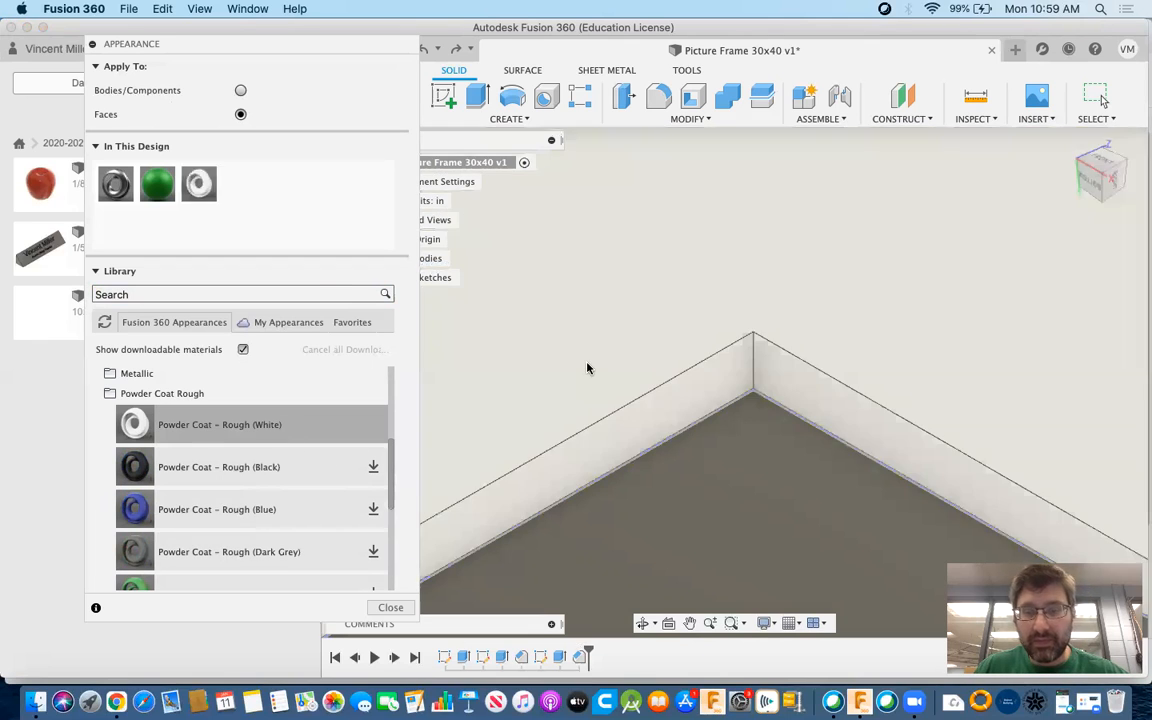
scroll(610, 408, "down", 6)
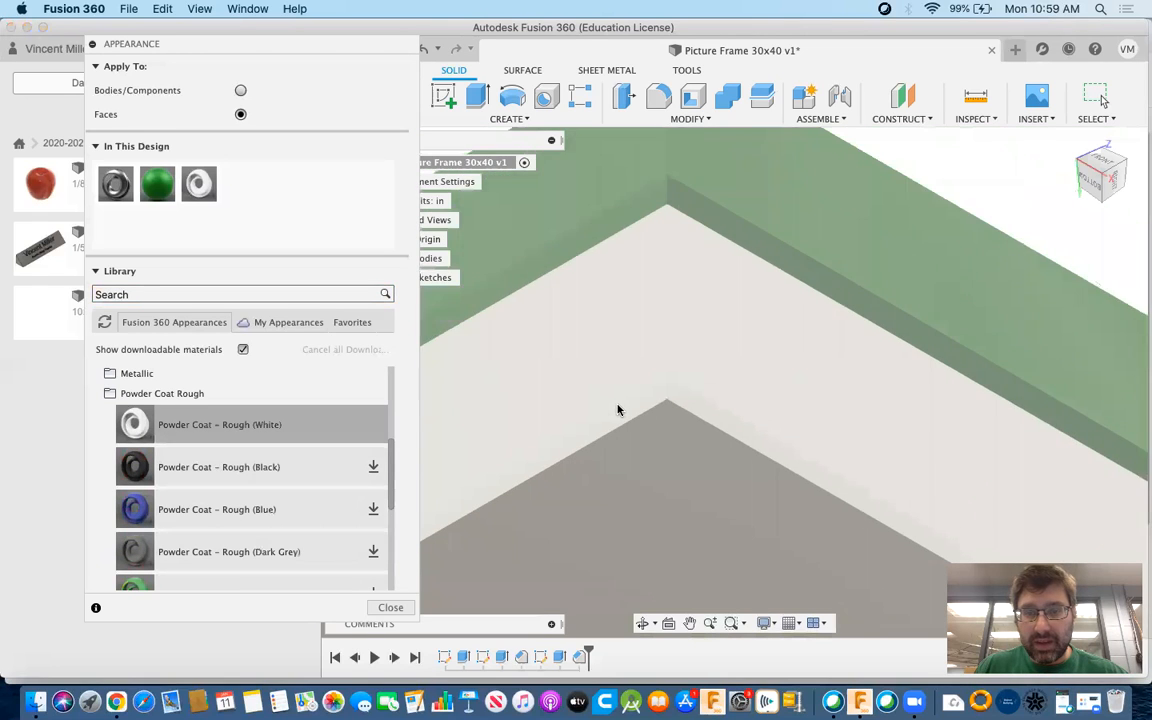
left_click(1110, 168)
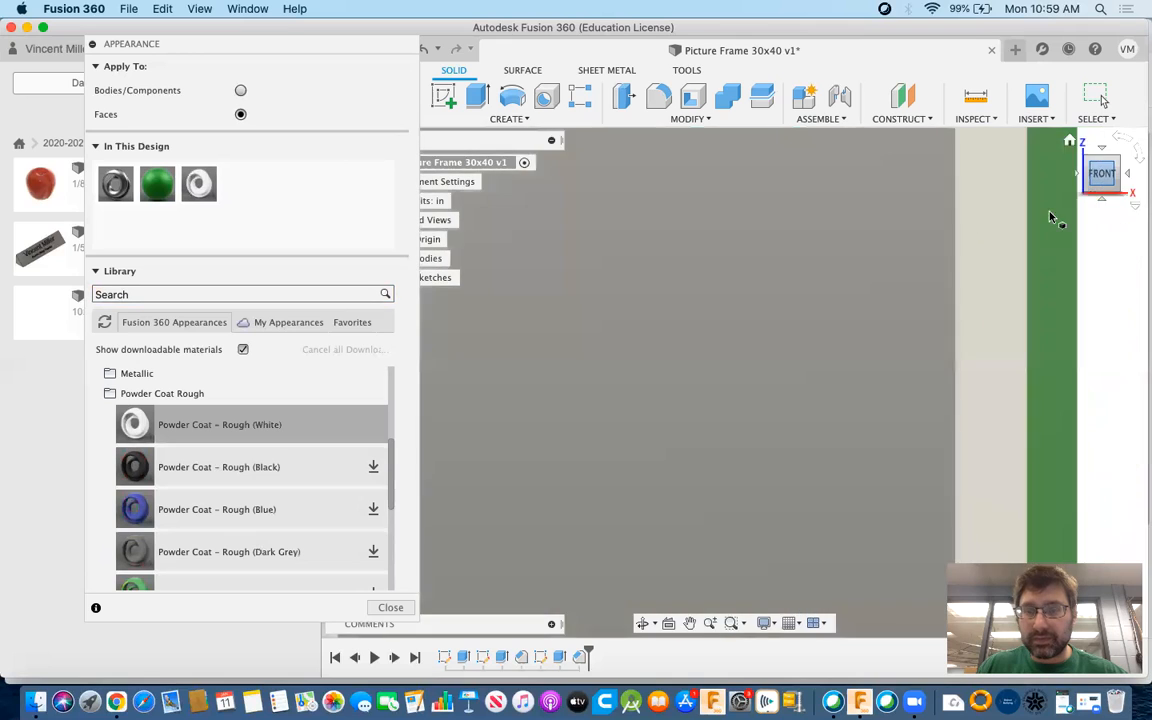
scroll(940, 360, "down", 5)
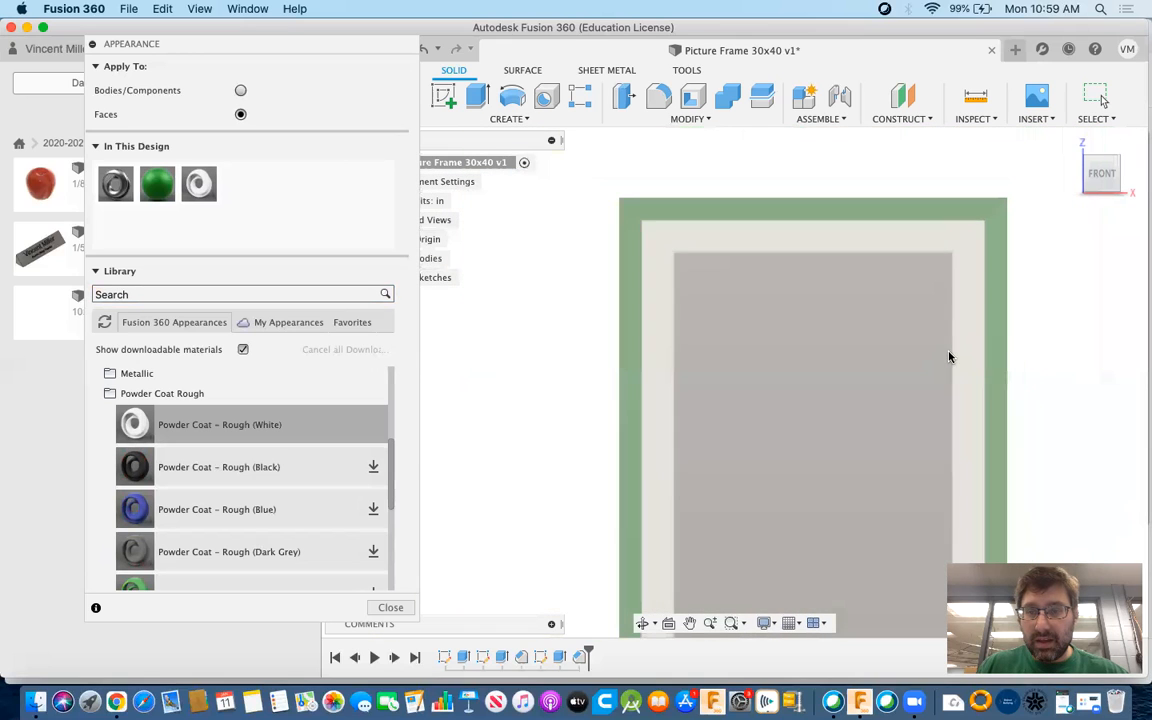
scroll(905, 257, "up", 3)
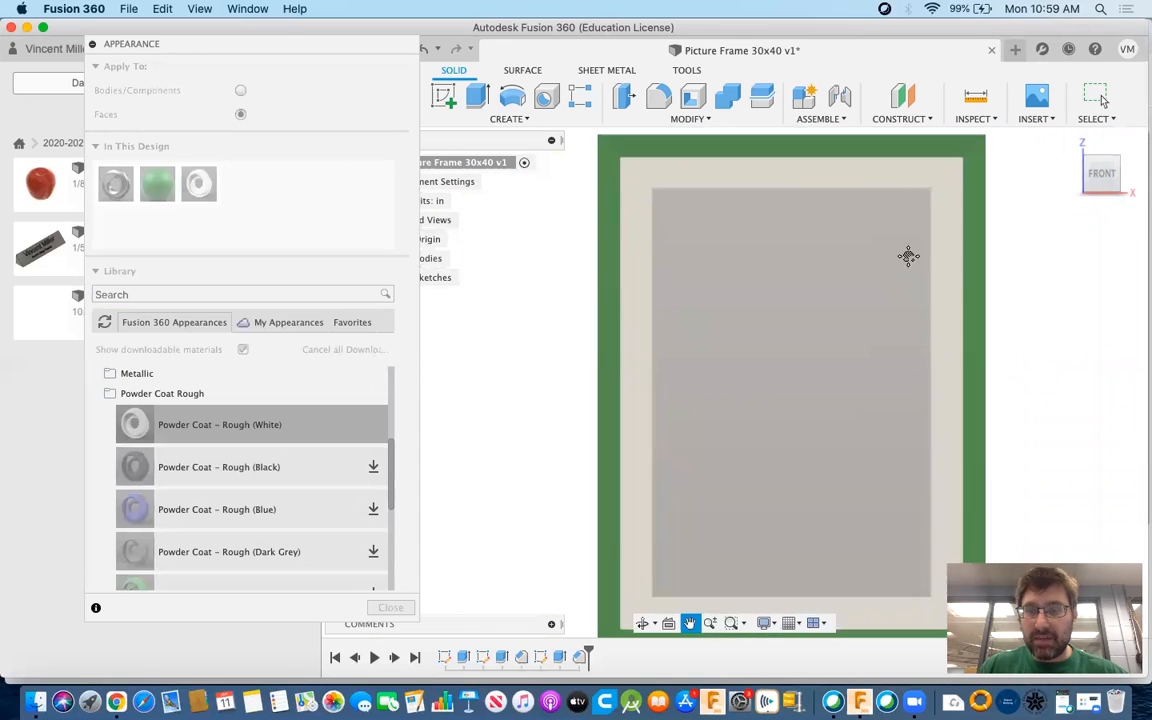